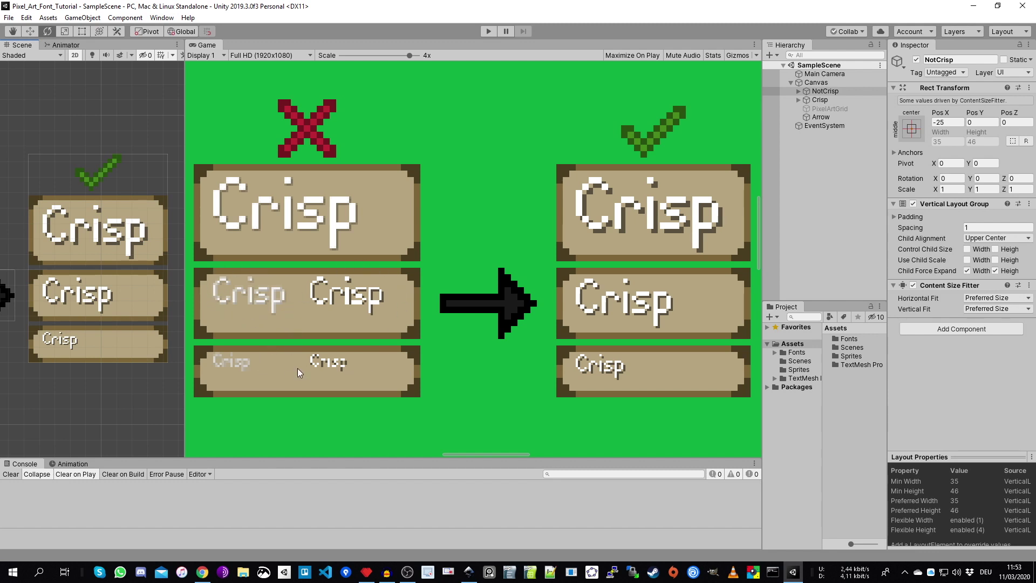
Step: Widen the Unity scene view and zoom in on the Crisp button's letter C
left_click_drag(186, 200, 330, 201)
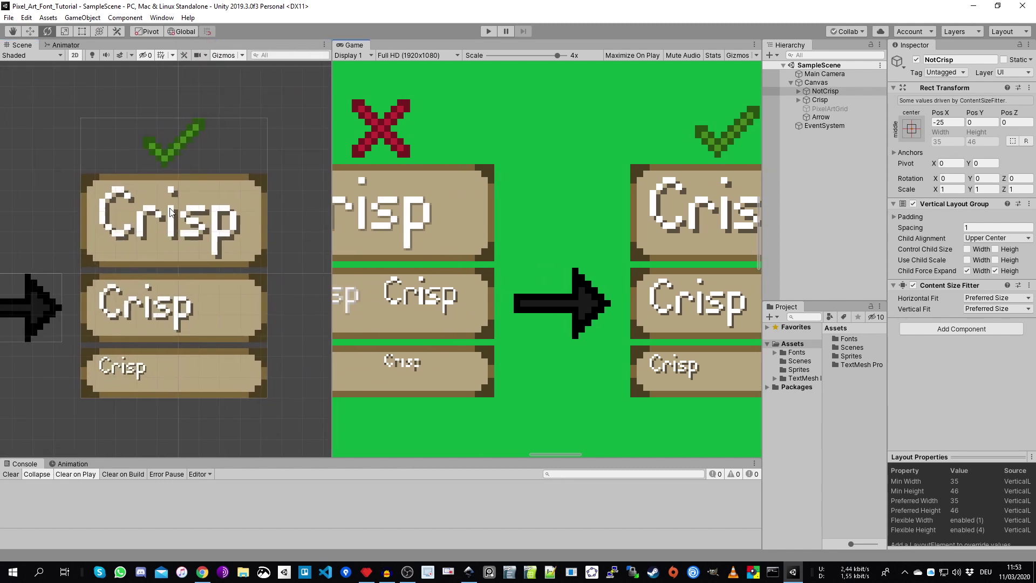
scroll(162, 209, "up", 3)
left_click_drag(162, 209, 108, 222)
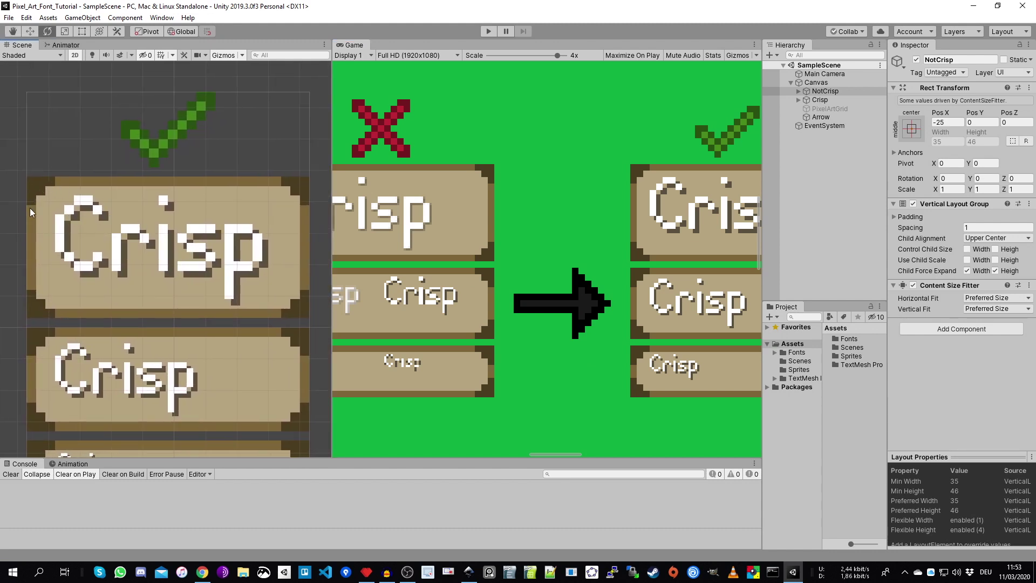
scroll(40, 197, "up", 10)
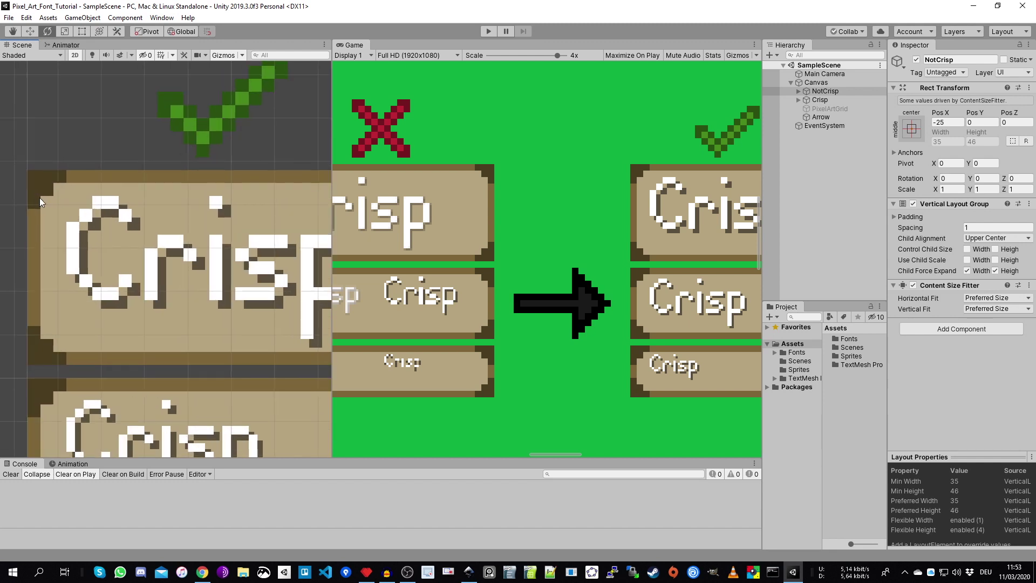
scroll(78, 207, "up", 6)
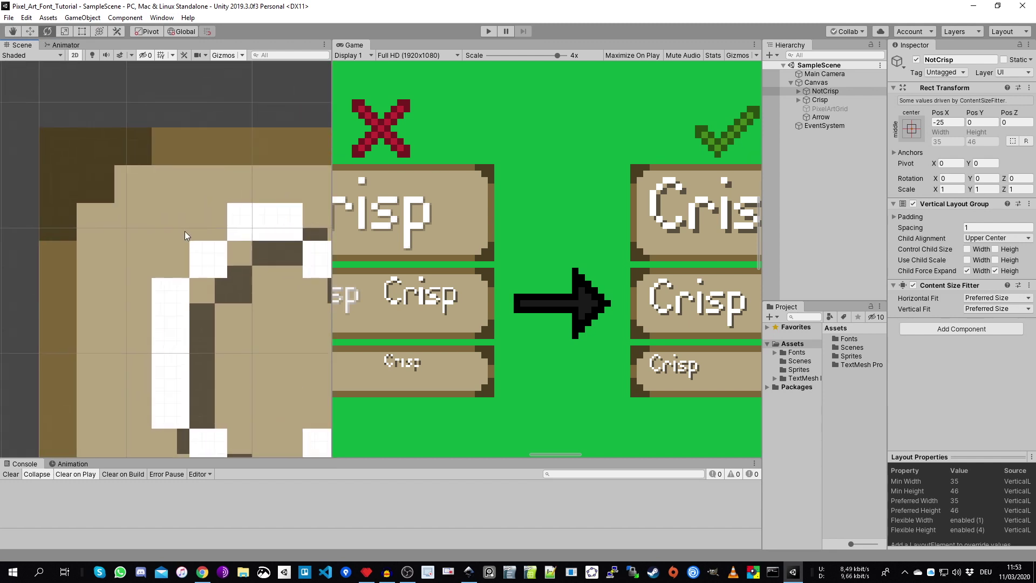
scroll(151, 190, "up", 3)
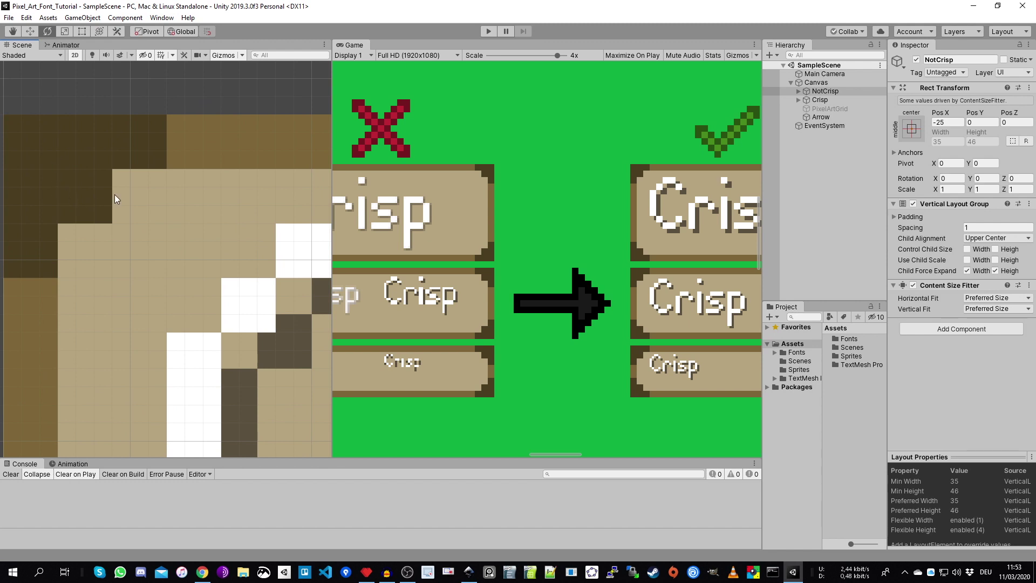
Step: Pan across the magnified C's pixels, recentre on the letter, then minimize the Unity editor
left_click_drag(105, 178, 126, 169)
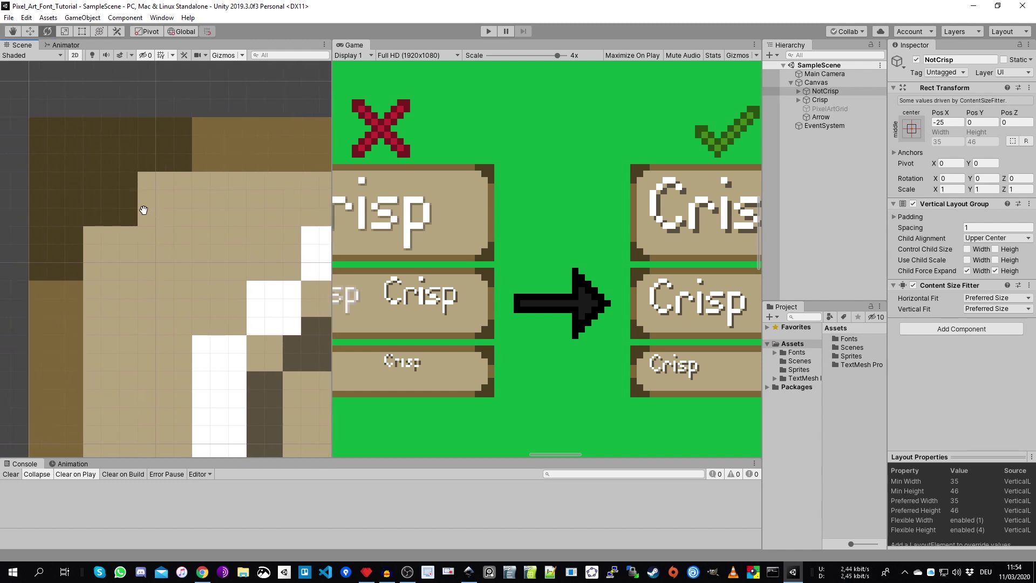
left_click_drag(143, 210, 101, 184)
left_click_drag(157, 214, 152, 157)
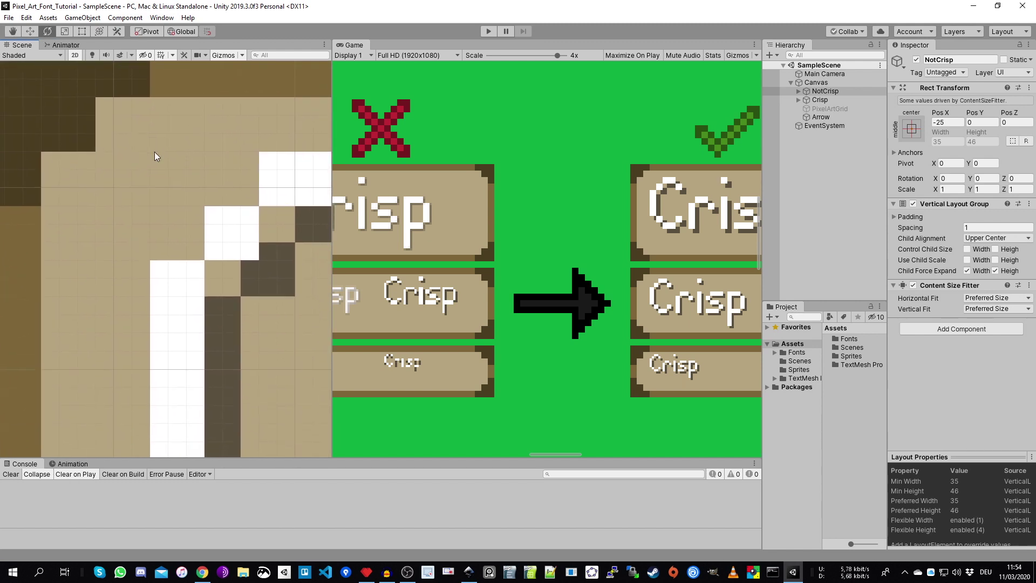
scroll(196, 225, "down", 3)
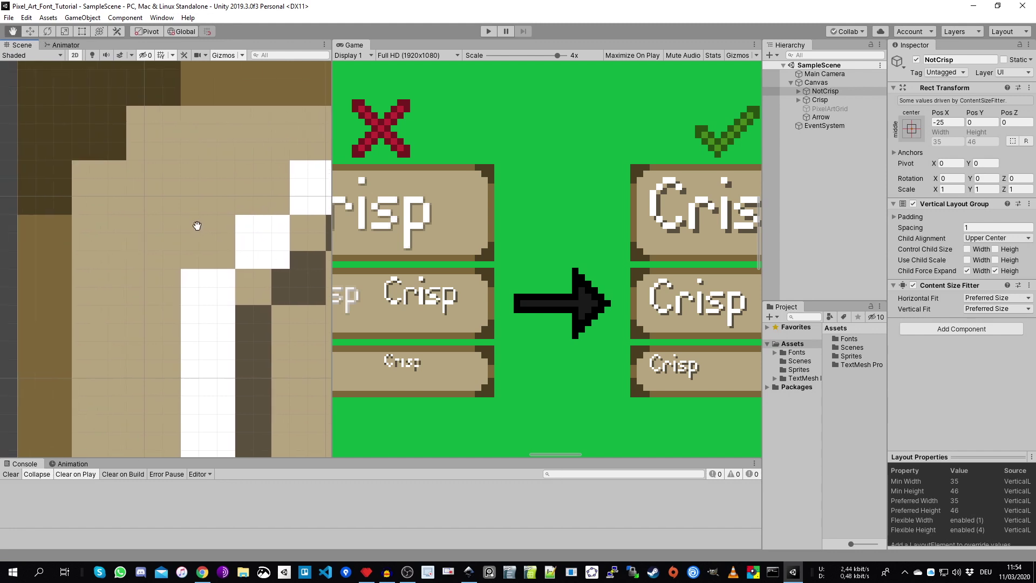
scroll(144, 174, "down", 5)
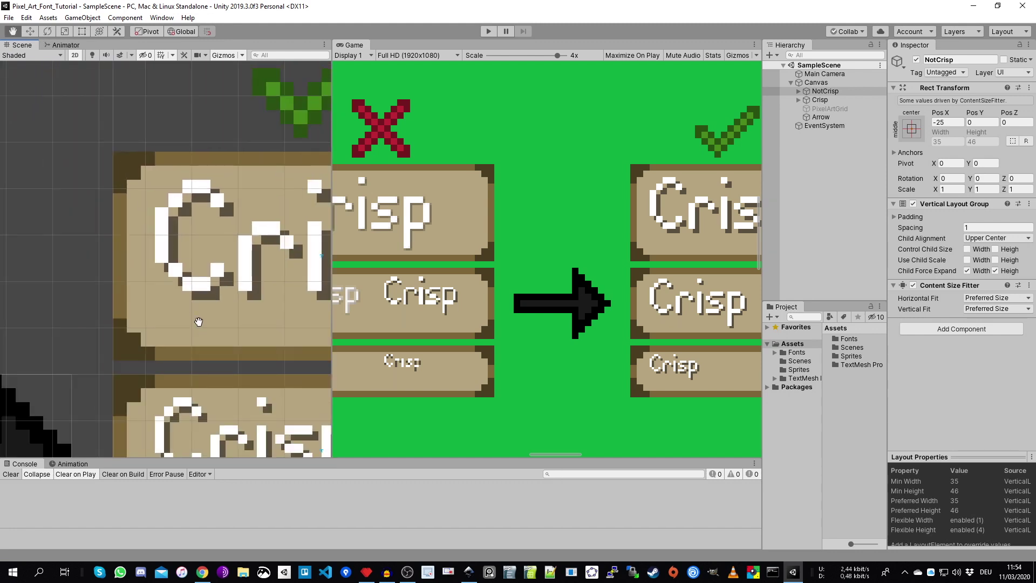
scroll(121, 342, "up", 8)
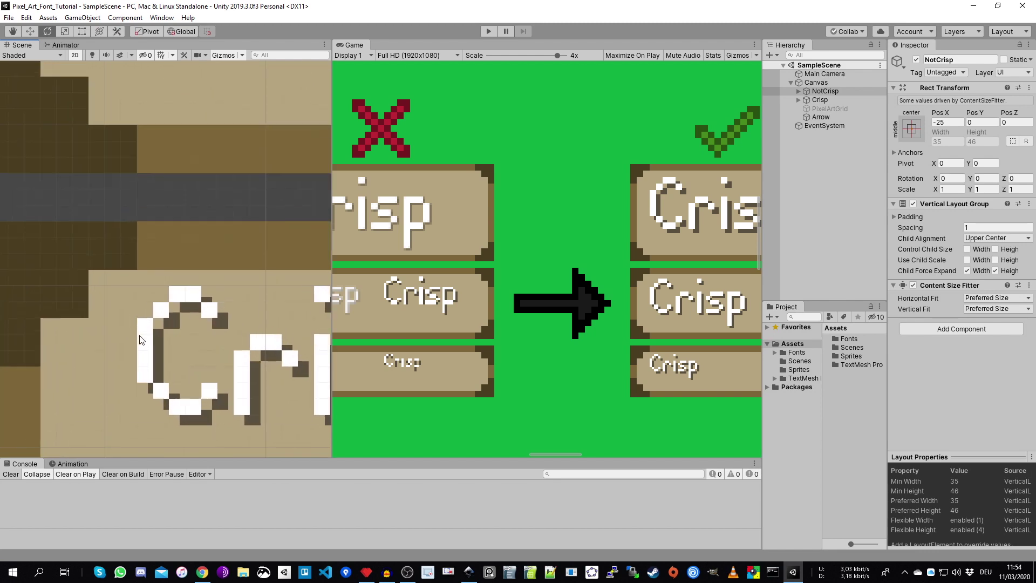
left_click_drag(147, 318, 176, 319)
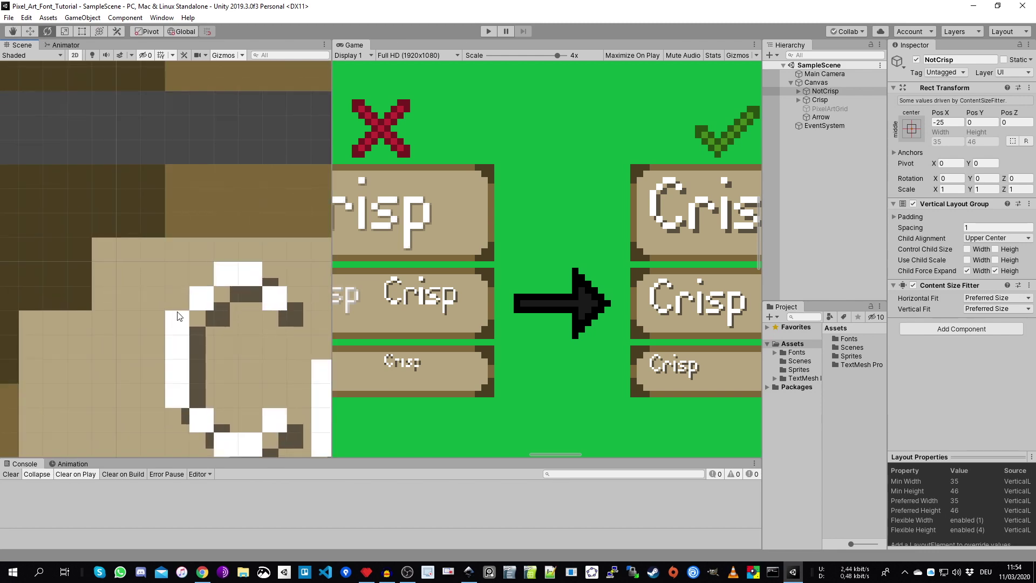
left_click(977, 7)
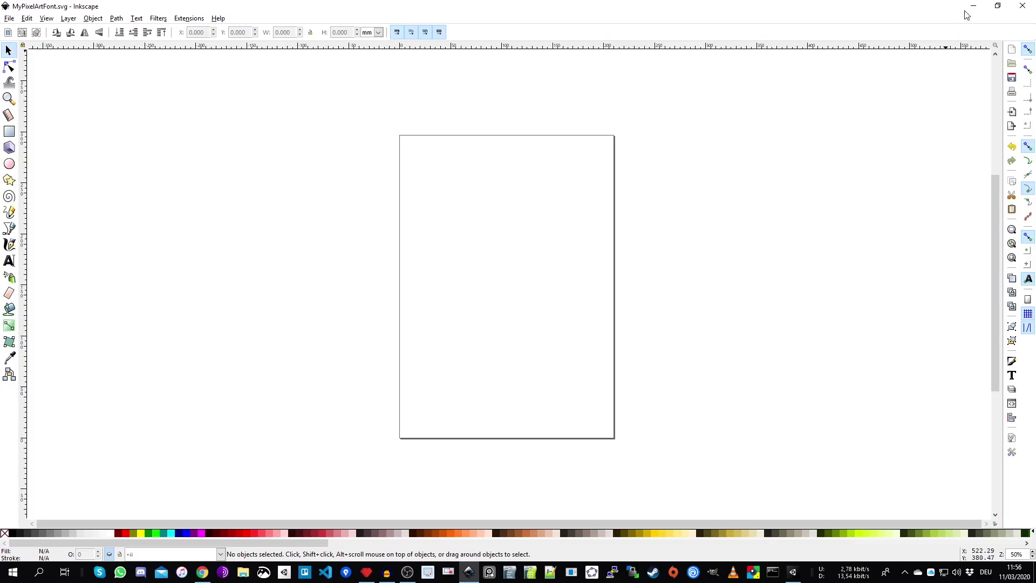
Step: Minimize Inkscape, launch FontForge from the desktop, and reposition its Open Font dialog
left_click(974, 5)
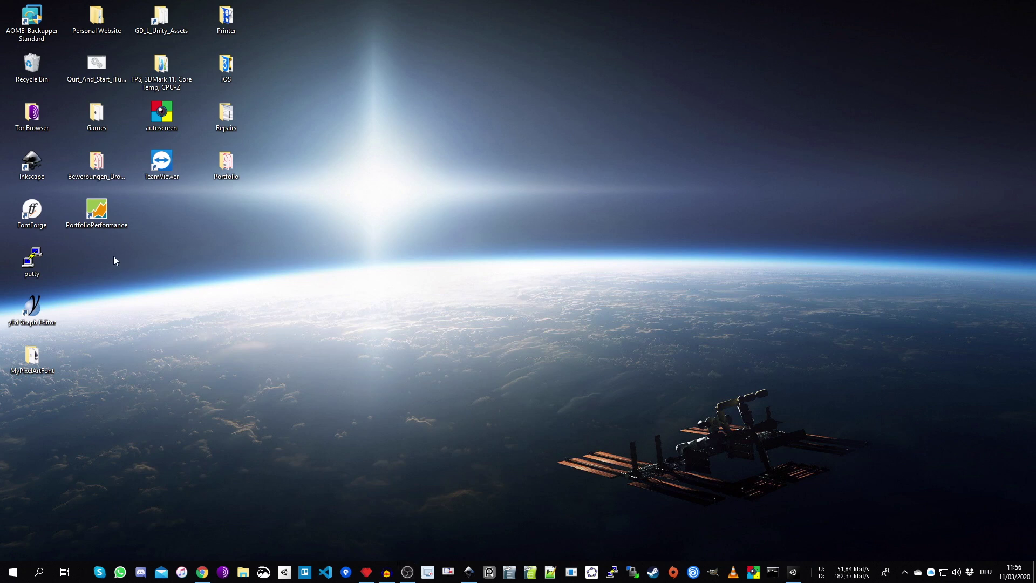
double_click(43, 219)
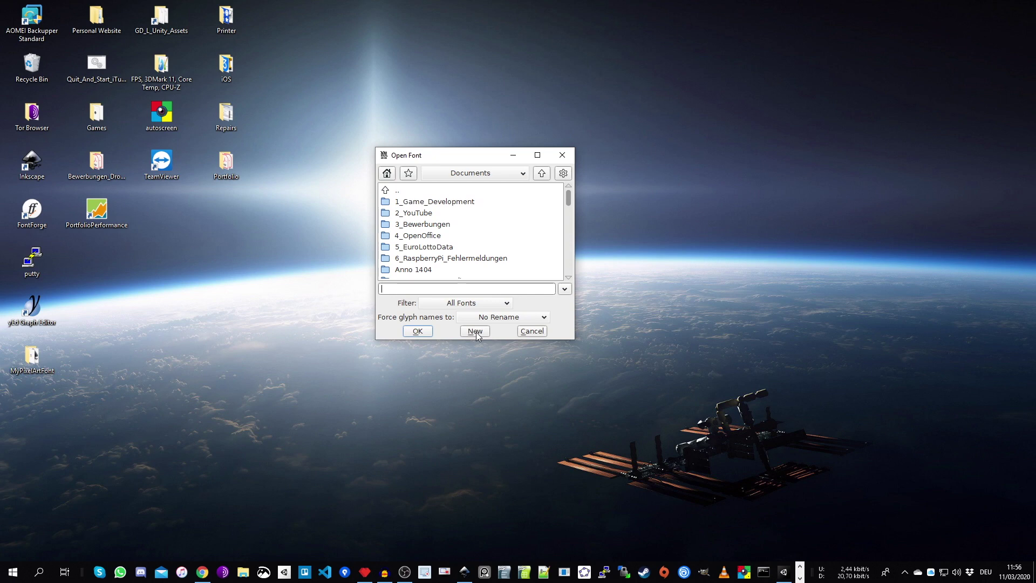
mouse_move(467, 156)
left_mouse_down()
mouse_move(391, 190)
mouse_move(440, 137)
mouse_move(426, 202)
mouse_move(485, 144)
mouse_move(501, 146)
mouse_move(474, 155)
mouse_move(484, 162)
left_mouse_up()
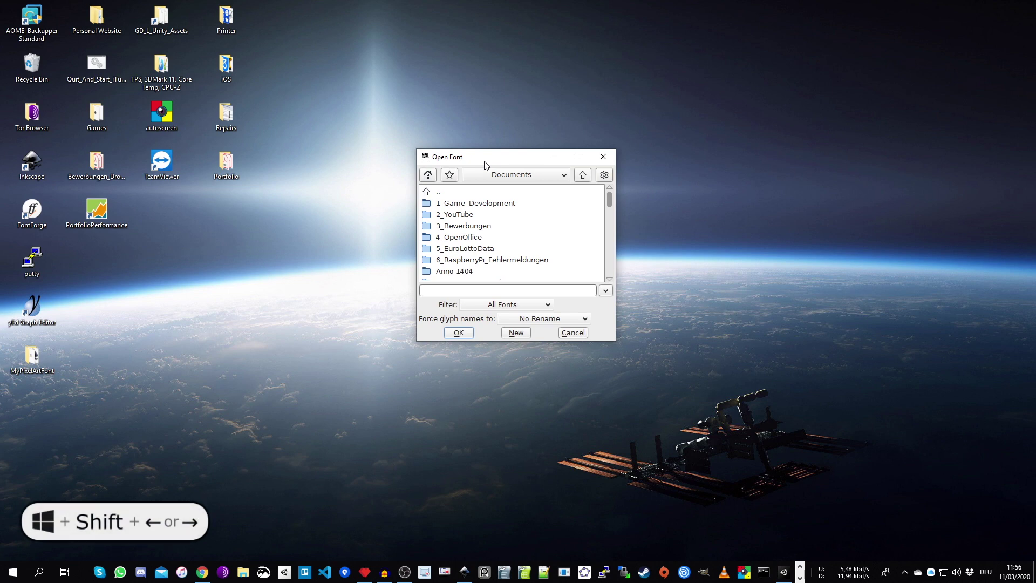
left_click_drag(485, 165, 474, 165)
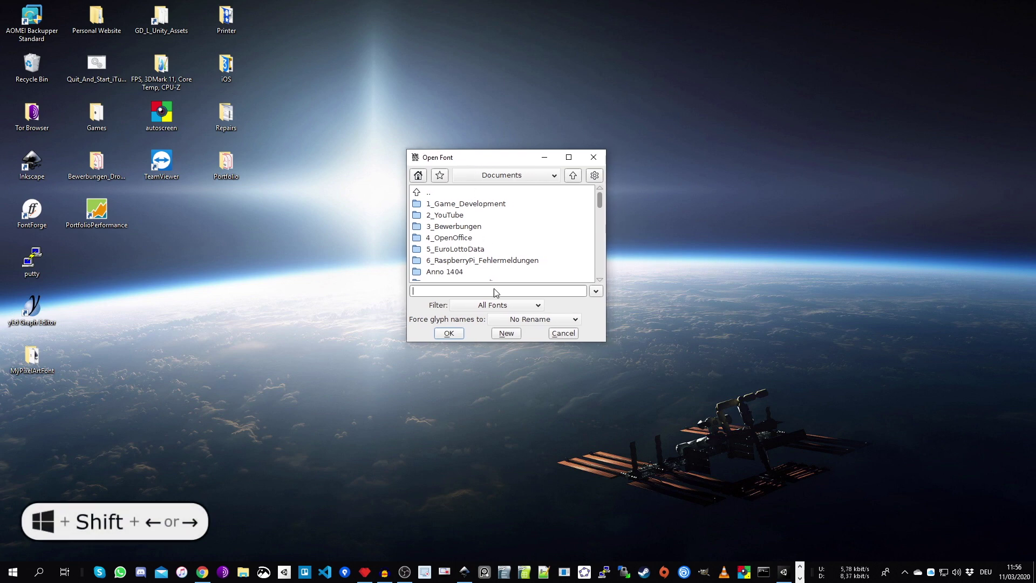
Step: Create a new empty font and enlarge its glyph window to browse the empty character slots
left_click(506, 333)
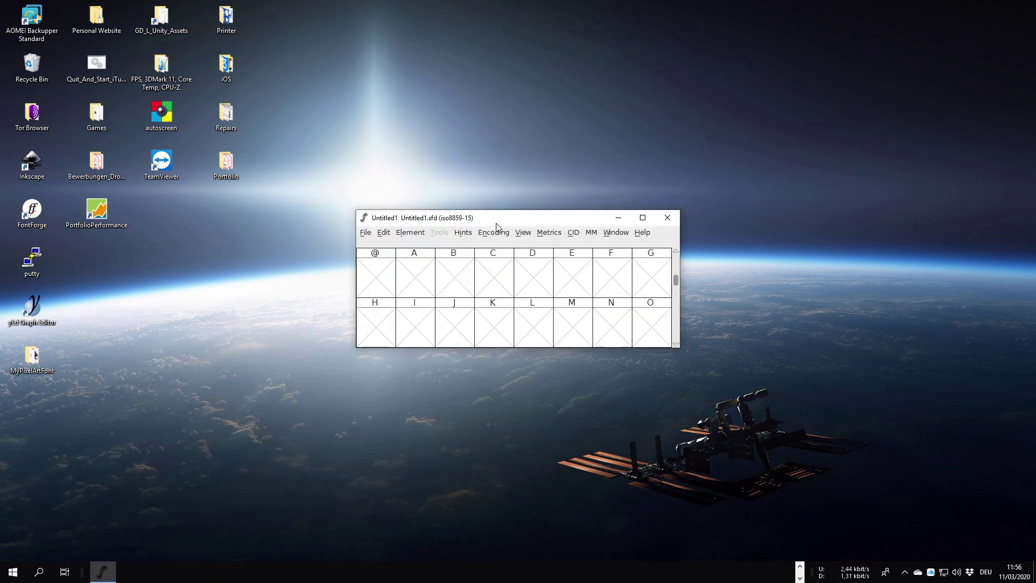
left_click_drag(544, 248, 661, 434)
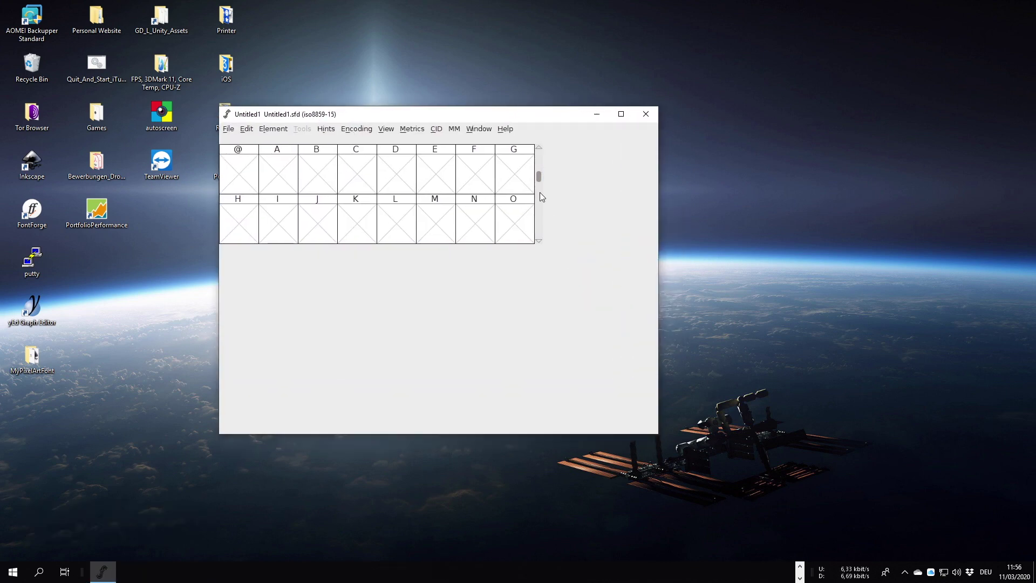
left_click_drag(496, 116, 310, 113)
scroll(295, 226, "up", 2)
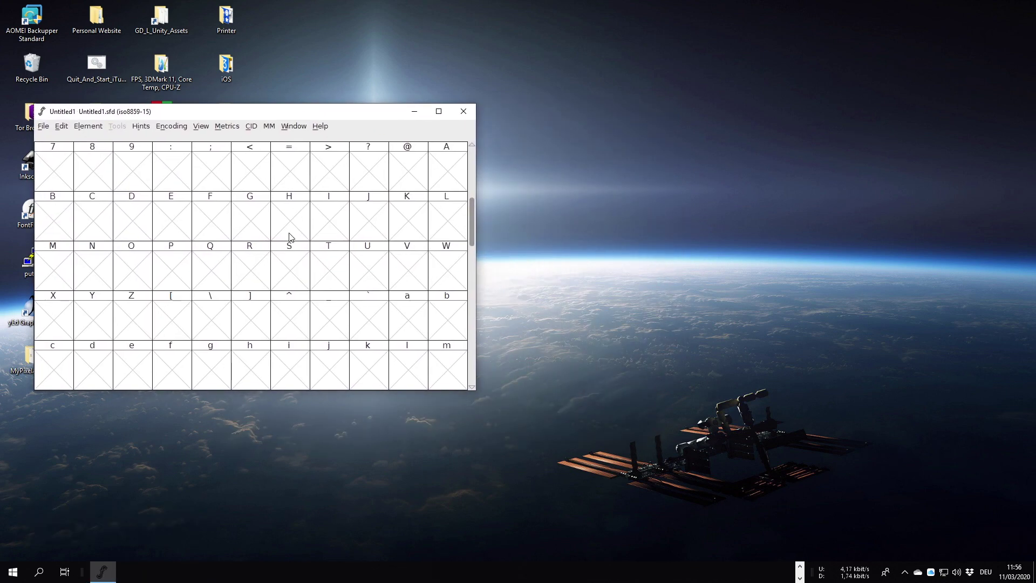
scroll(289, 237, "up", 2)
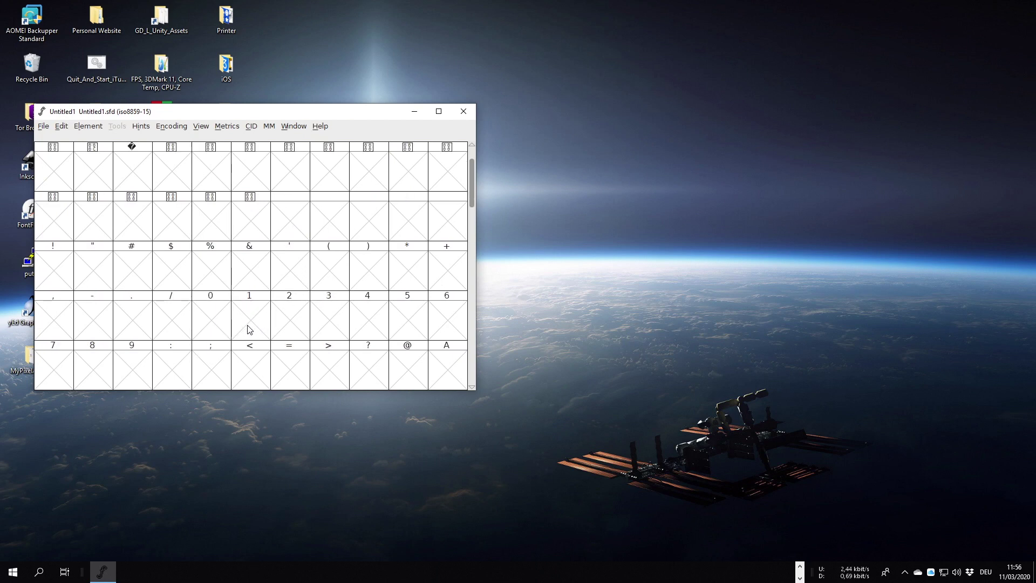
scroll(312, 316, "down", 2)
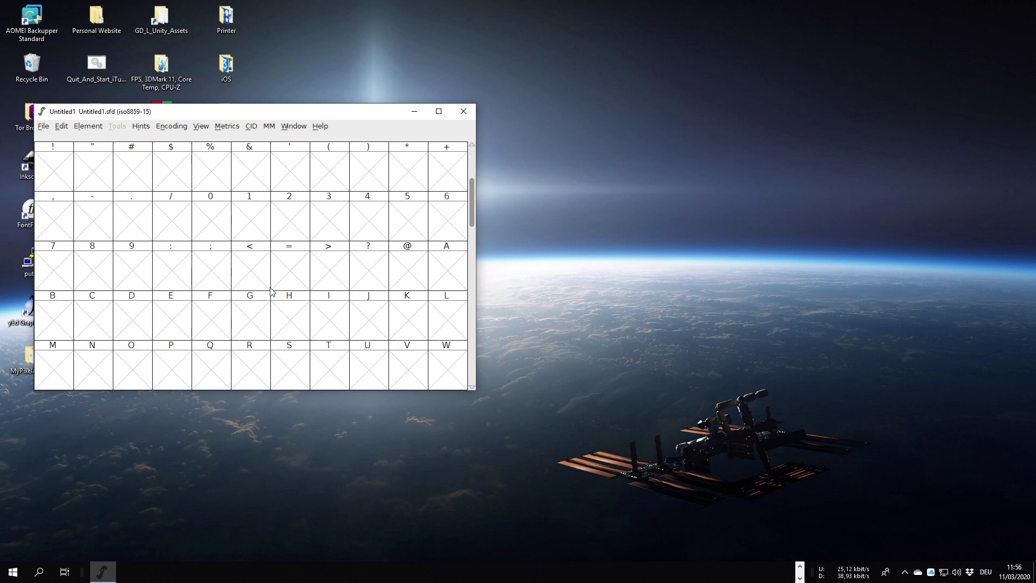
Step: Bring the Inkscape drawing MyPixelArtFont.svg back to the front from the taskbar
left_click(800, 578)
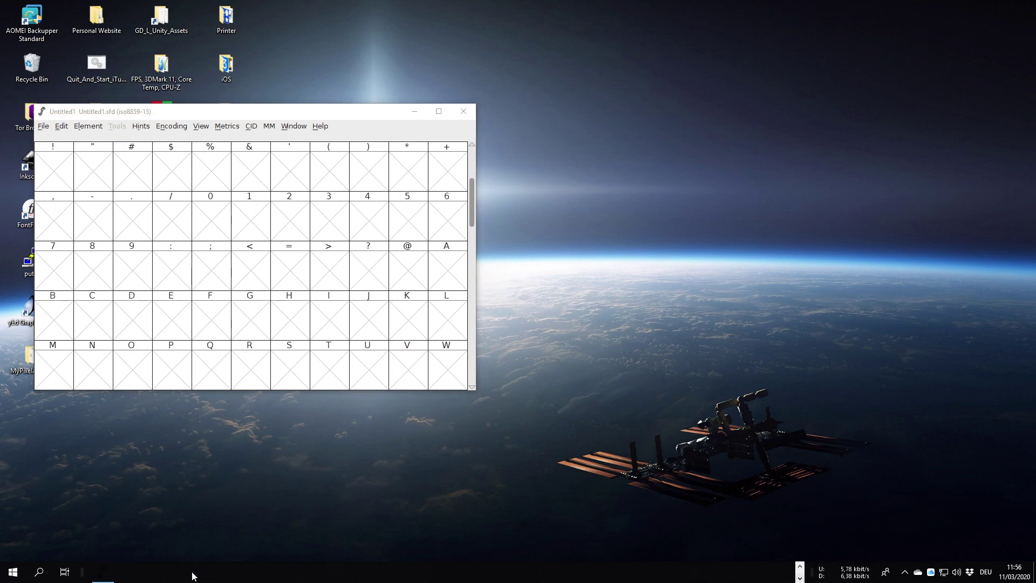
left_click(800, 566)
left_click(464, 572)
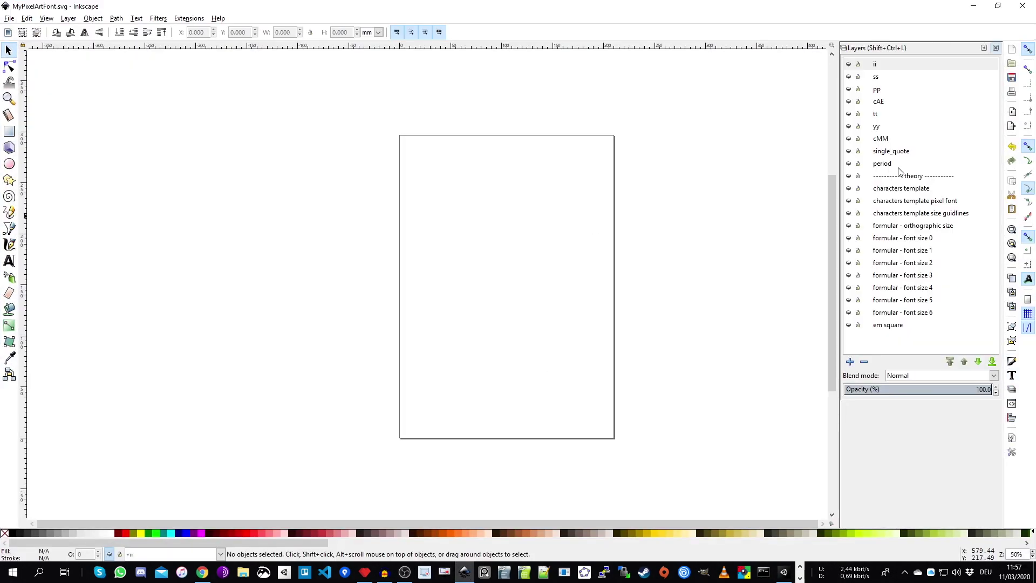
Step: Restore the Inkscape window and resize it to full height beside FontForge
scroll(400, 408, "up", 8)
scroll(400, 325, "up", 2)
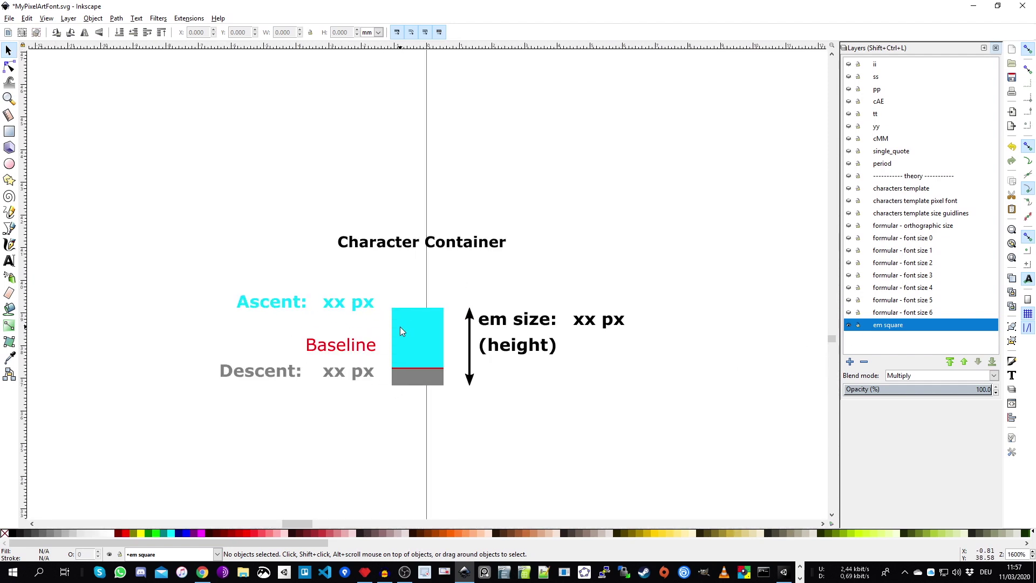
left_click_drag(555, 11, 680, 64)
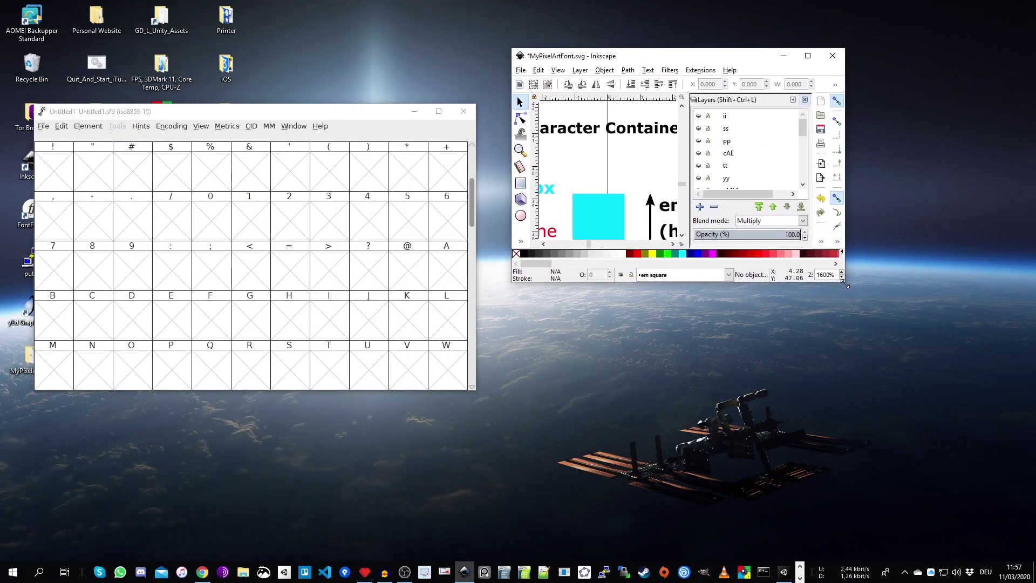
left_click_drag(845, 281, 979, 545)
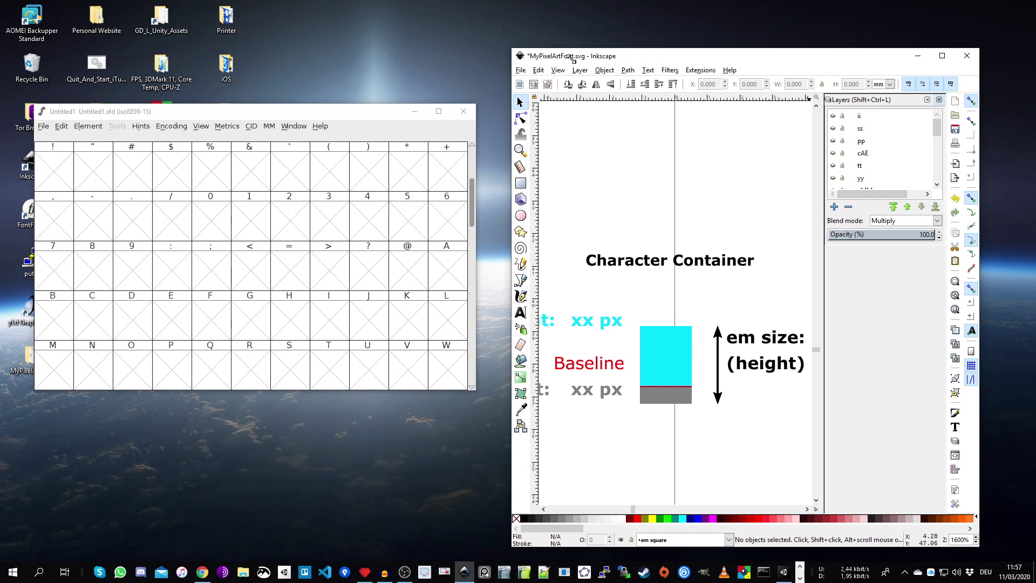
left_click_drag(536, 63, 517, 27)
left_click_drag(642, 29, 646, 22)
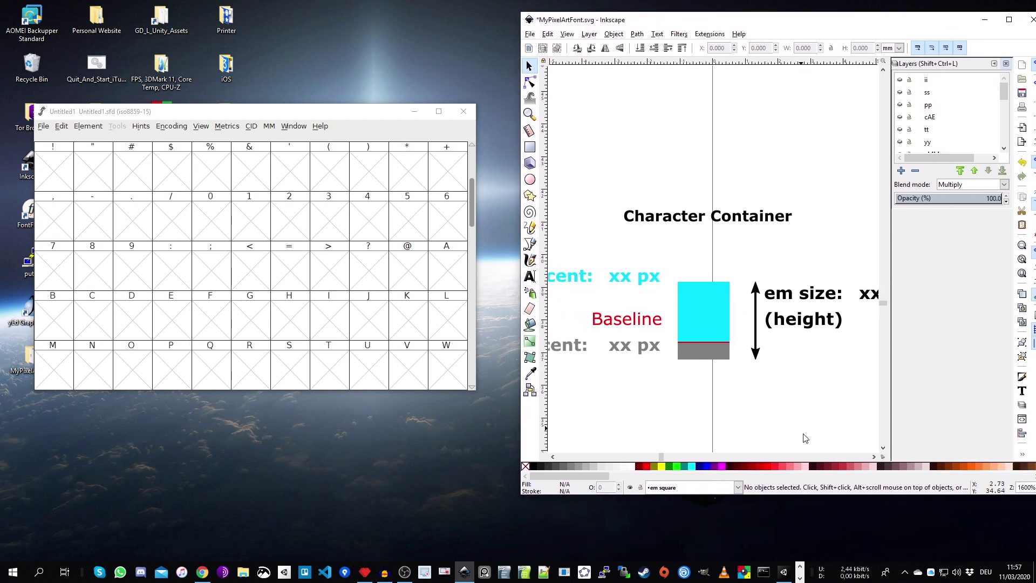
left_click_drag(821, 495, 809, 545)
Step: Shift FontForge further left and centre the Character Container diagram on the Inkscape canvas
scroll(831, 359, "down", 1)
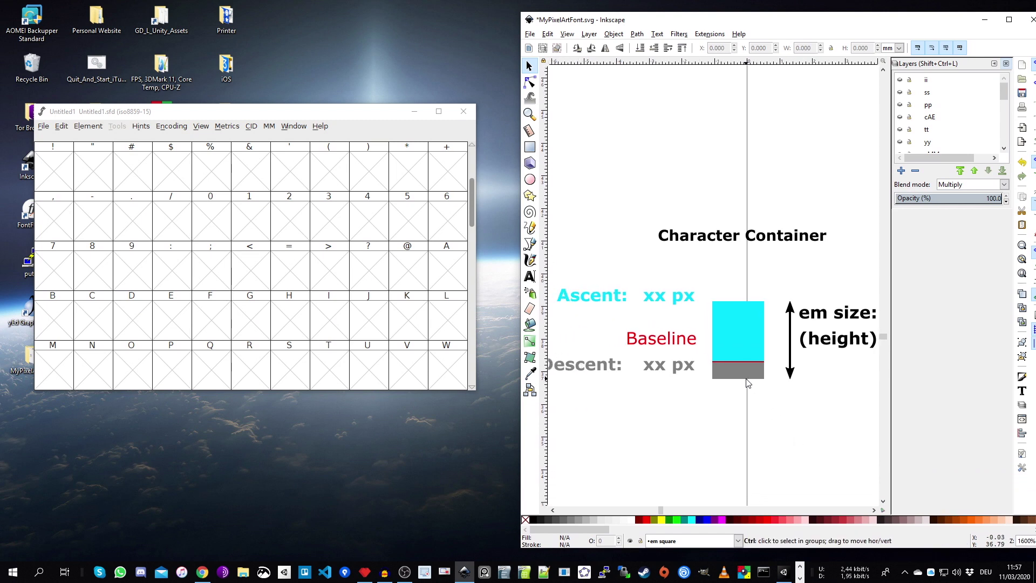
left_click_drag(333, 119, 309, 111)
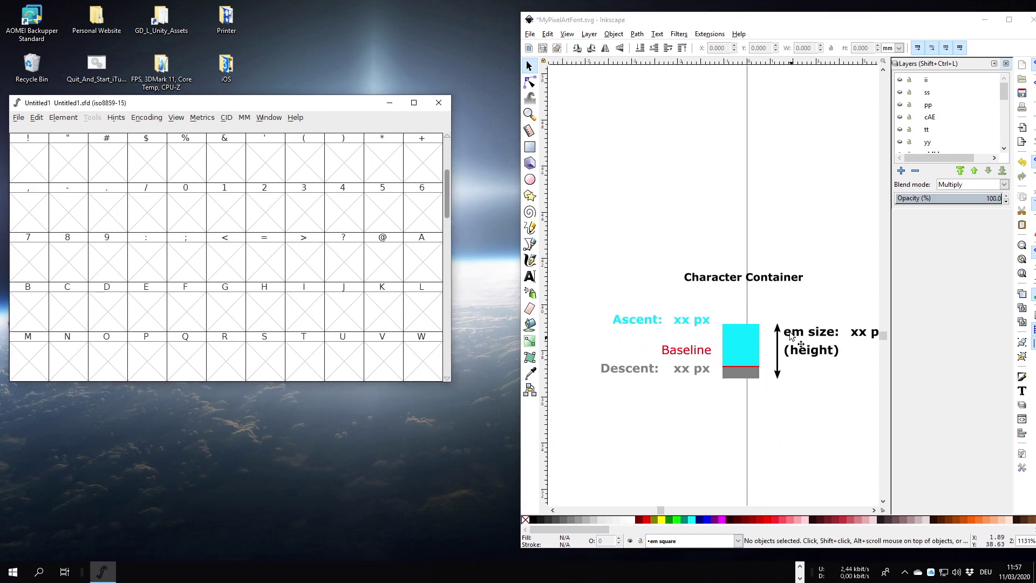
scroll(668, 312, "right", 1)
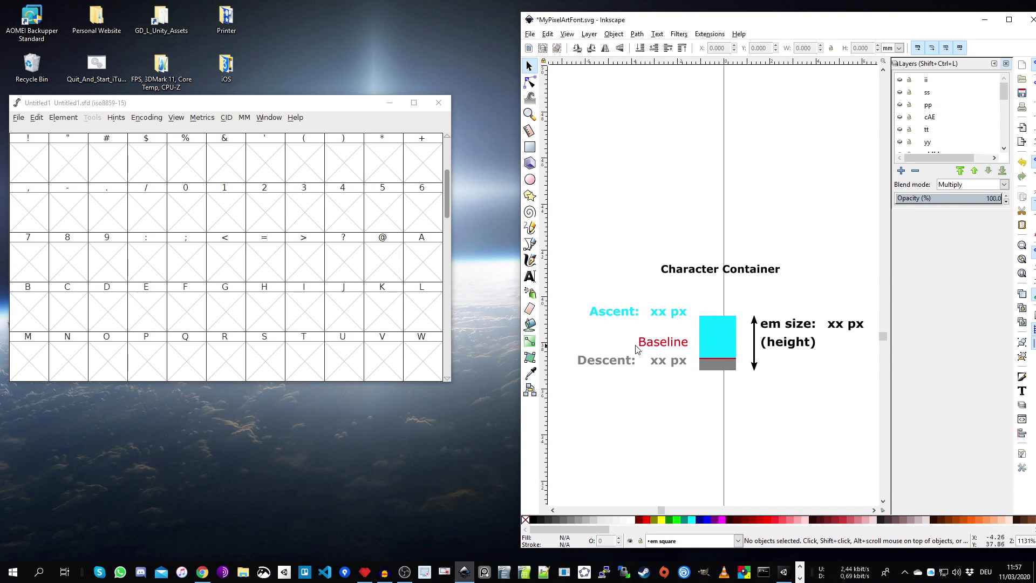
left_click_drag(826, 319, 812, 306)
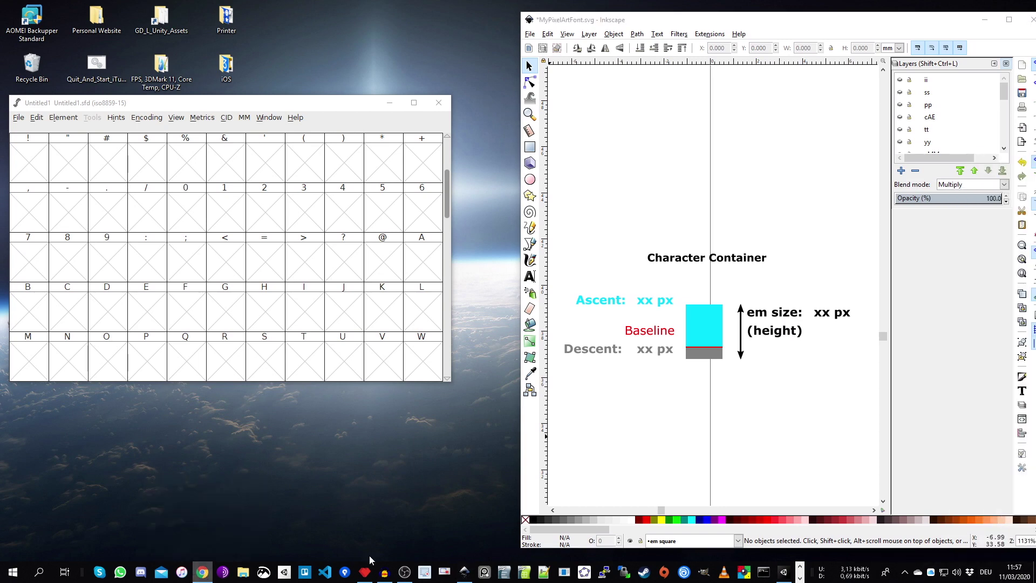
left_click(203, 572)
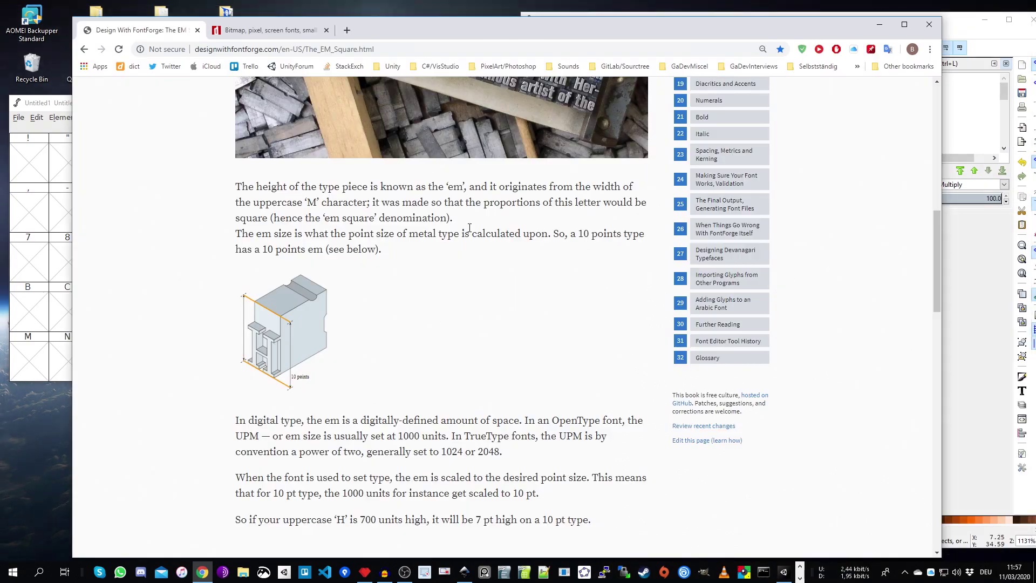
Step: Zoom the EM Square article to 80% and read through it, then set Chrome aside and maximize Inkscape
key("ctrl+minus")
key("ctrl+minus")
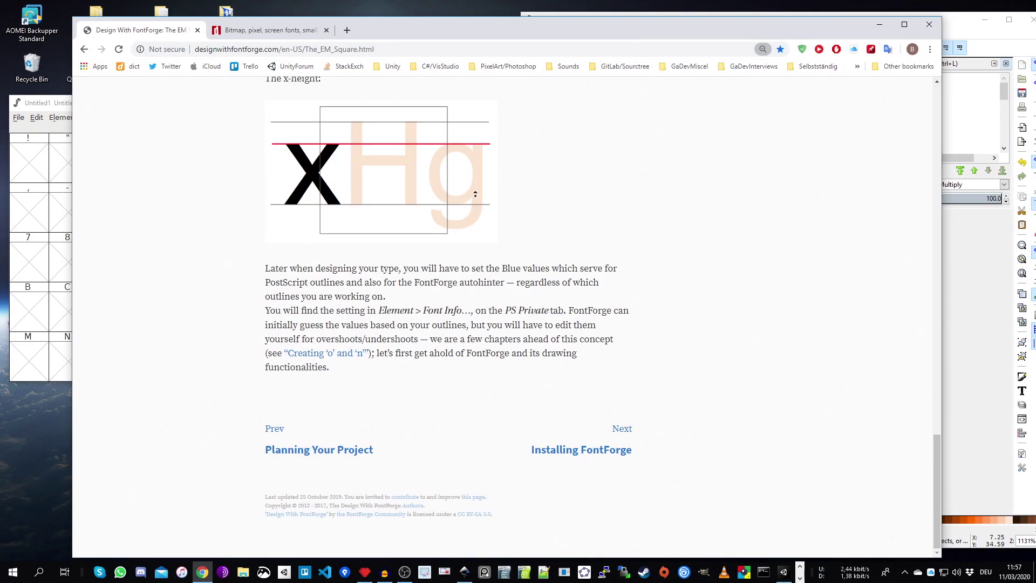
scroll(475, 195, "up", 20)
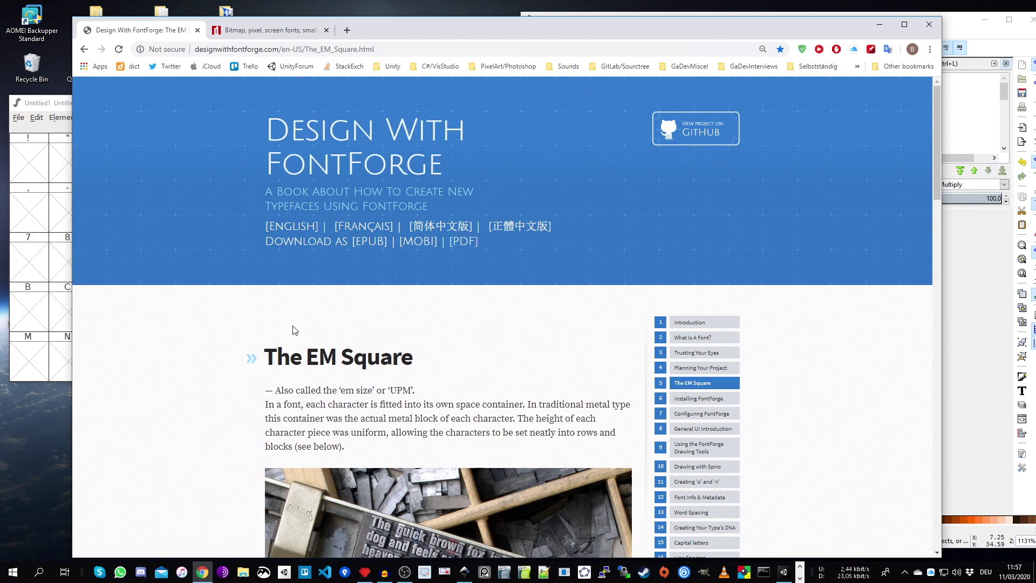
scroll(377, 270, "down", 5)
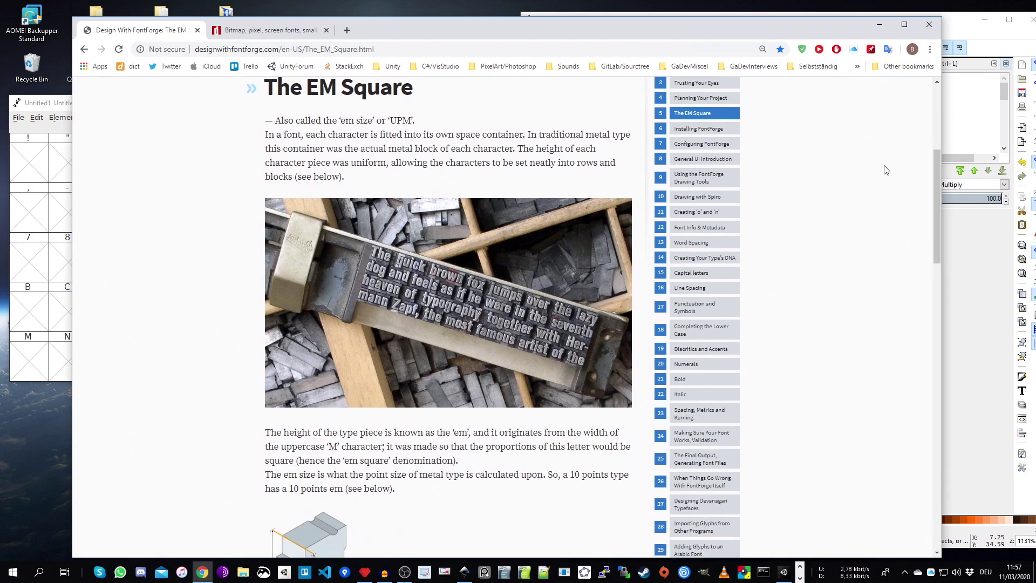
left_click_drag(813, 25, 1035, 184)
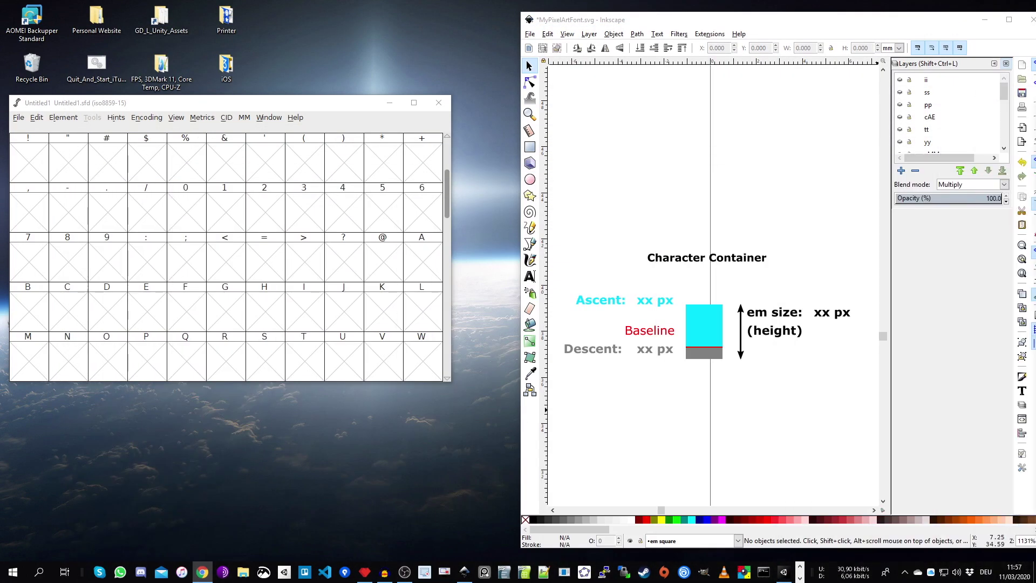
left_click(1009, 20)
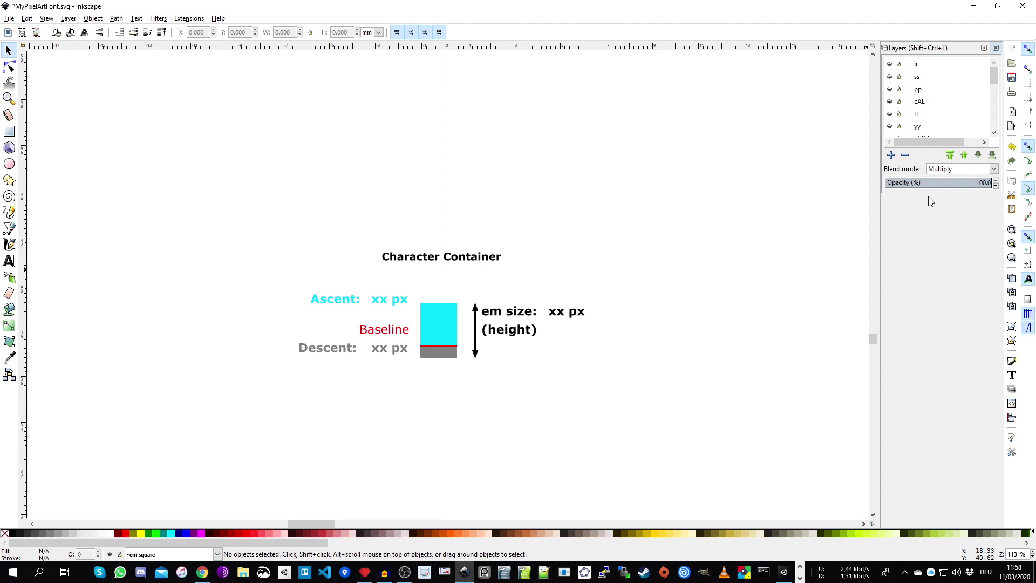
Step: Hide the 'em square' layer, close the Layers panel, and save MyPixelArtFont.svg
left_click_drag(929, 195, 723, 368)
left_click(805, 325)
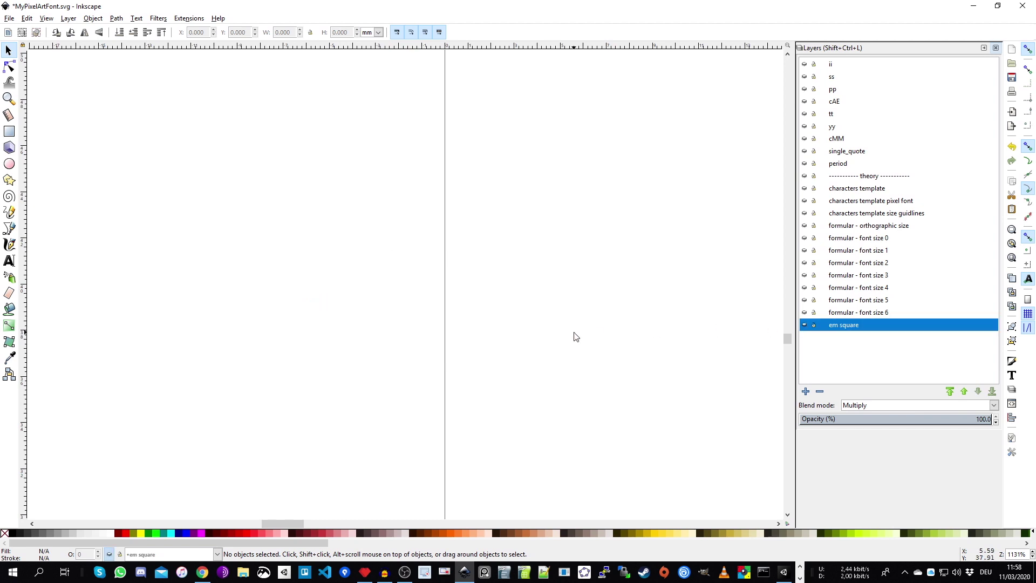
scroll(561, 346, "down", 7, "ctrl")
scroll(435, 349, "down", 3, "ctrl")
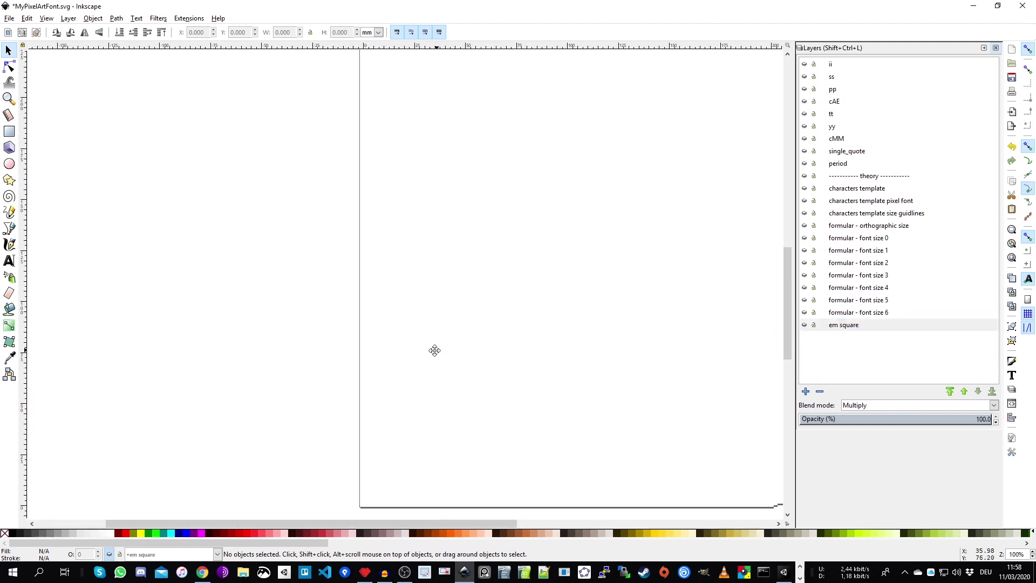
scroll(411, 388, "up", 1, "ctrl")
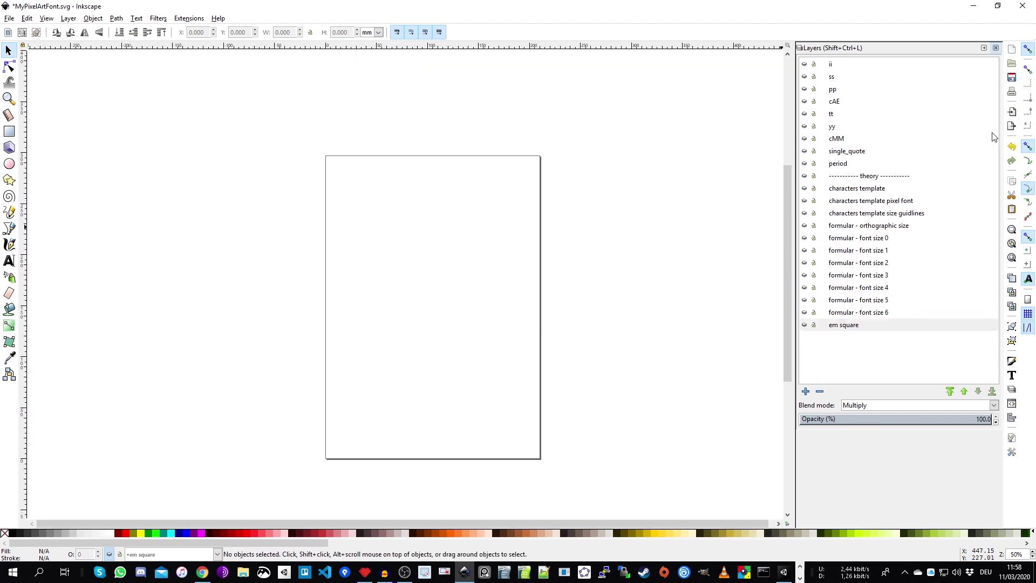
left_click(995, 47)
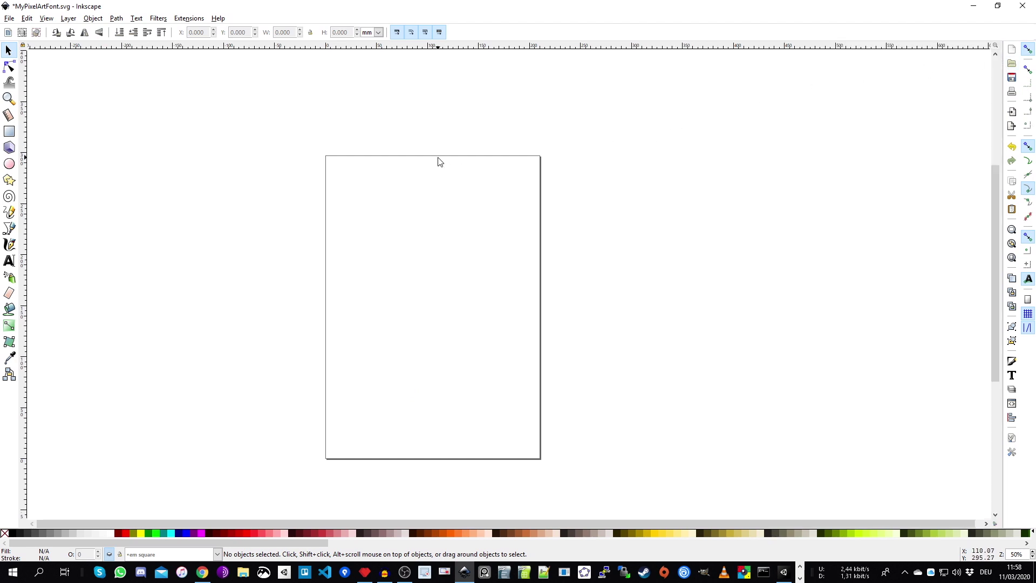
key("ctrl+s")
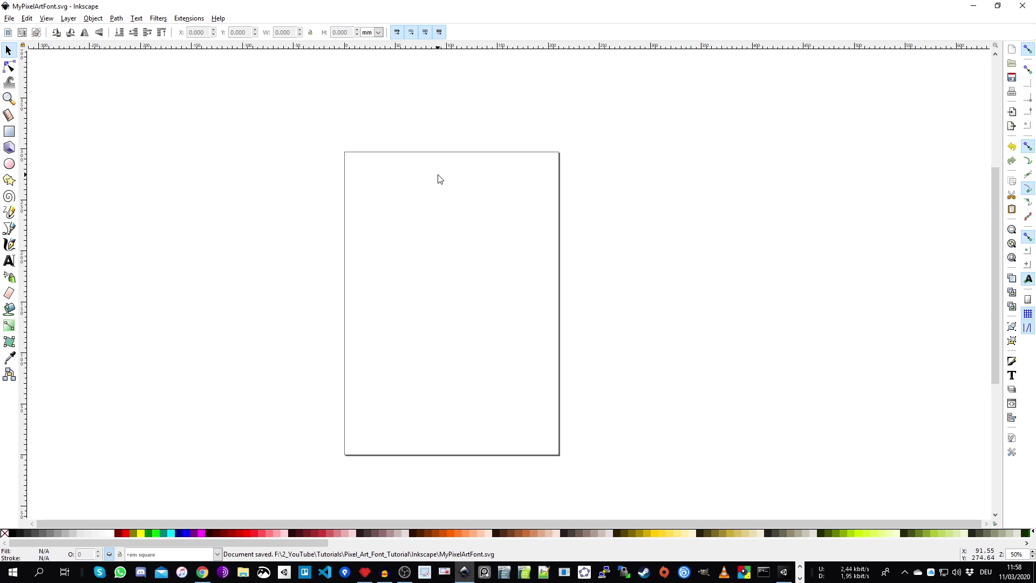
left_click(10, 20)
Step: Set display and page size units to px and make the page 20 × 20 px in Document Properties
left_click(74, 198)
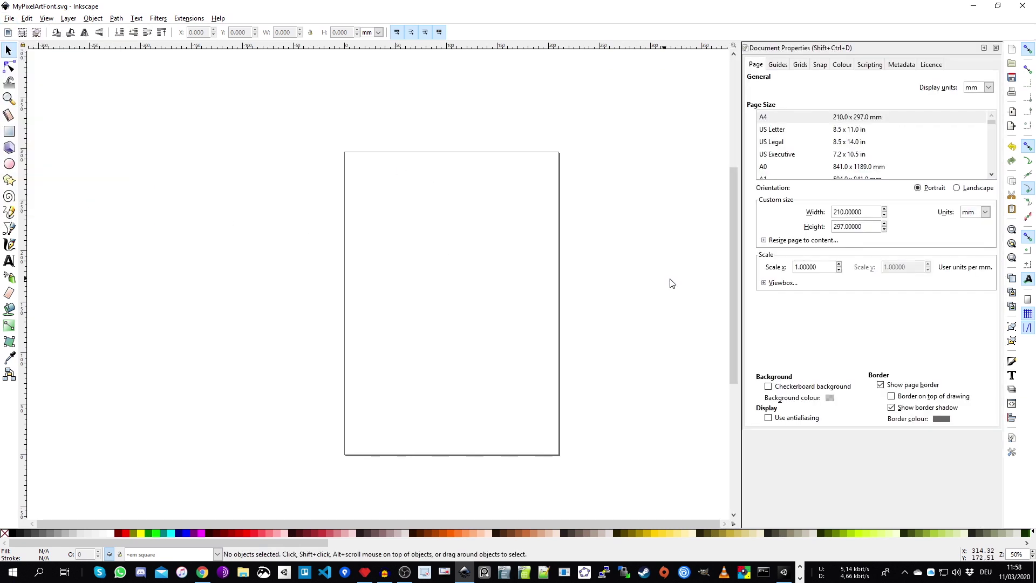
left_click(989, 87)
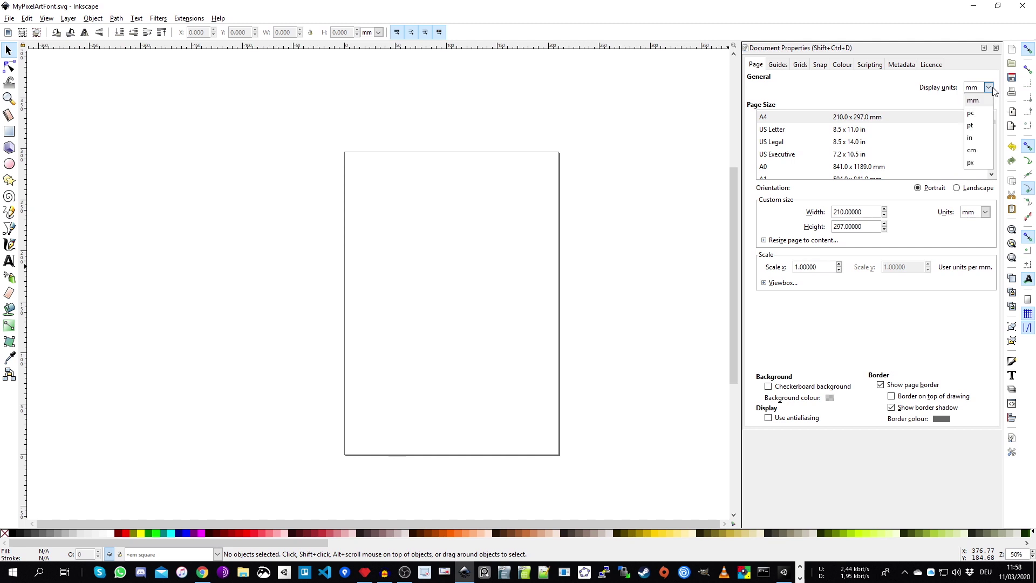
left_click(985, 166)
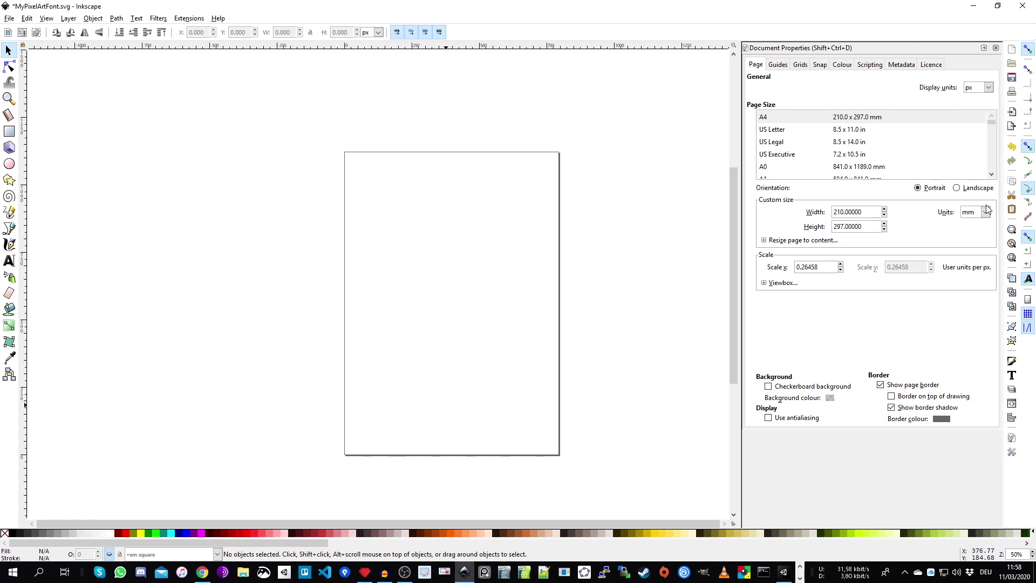
left_click(986, 211)
left_click(967, 287)
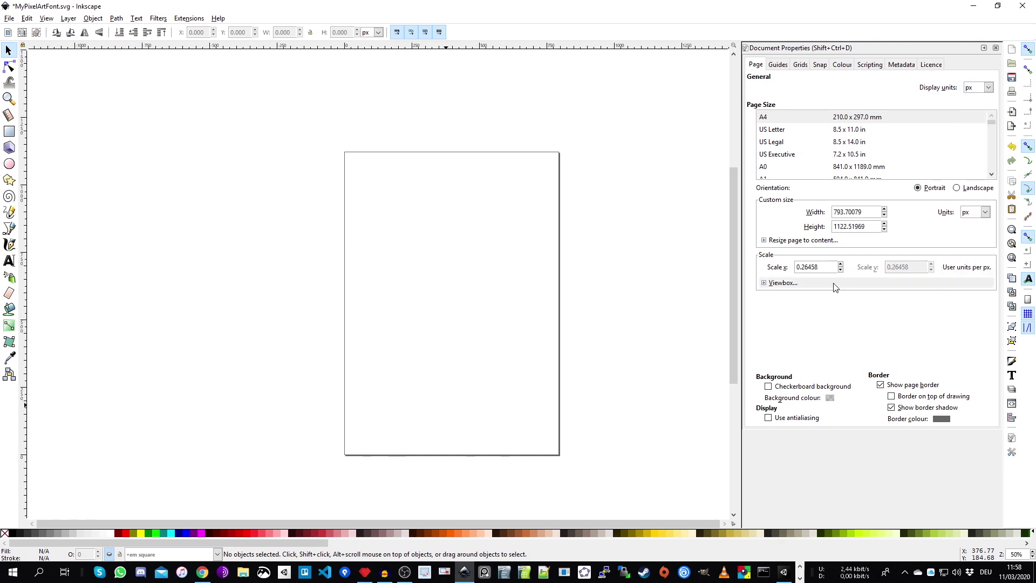
double_click(875, 213)
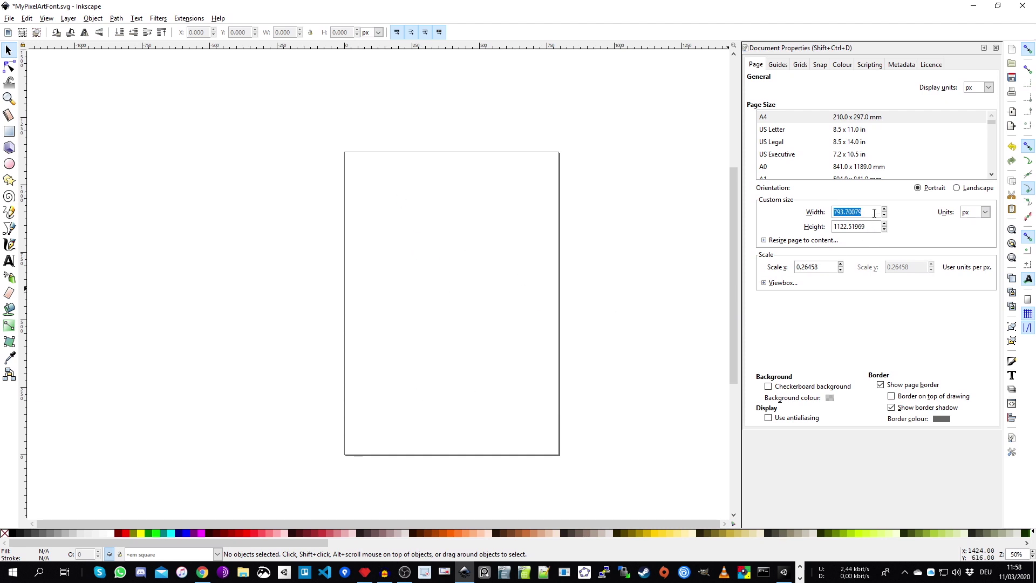
type("20")
key("Tab")
type("20")
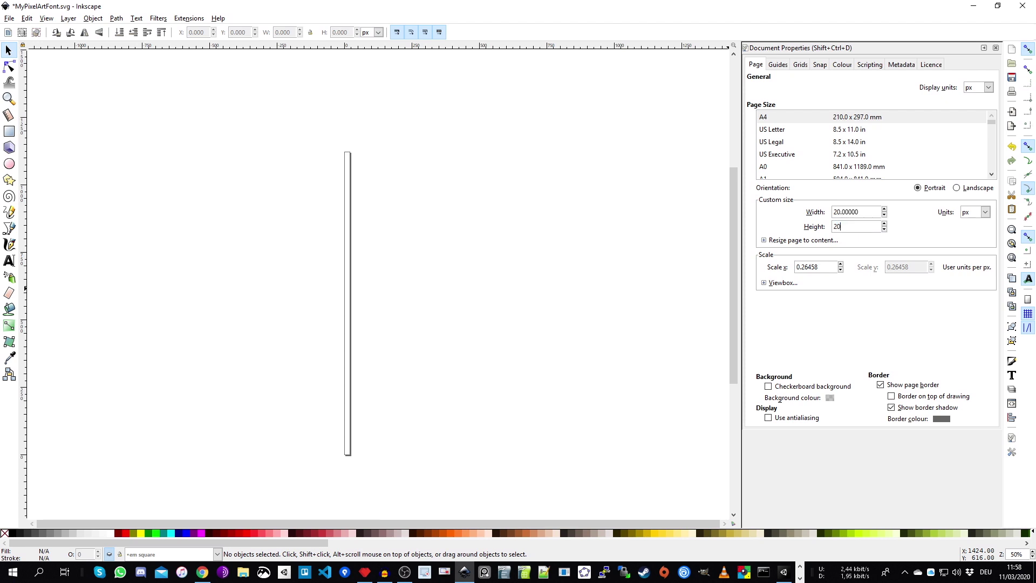
left_click(872, 214)
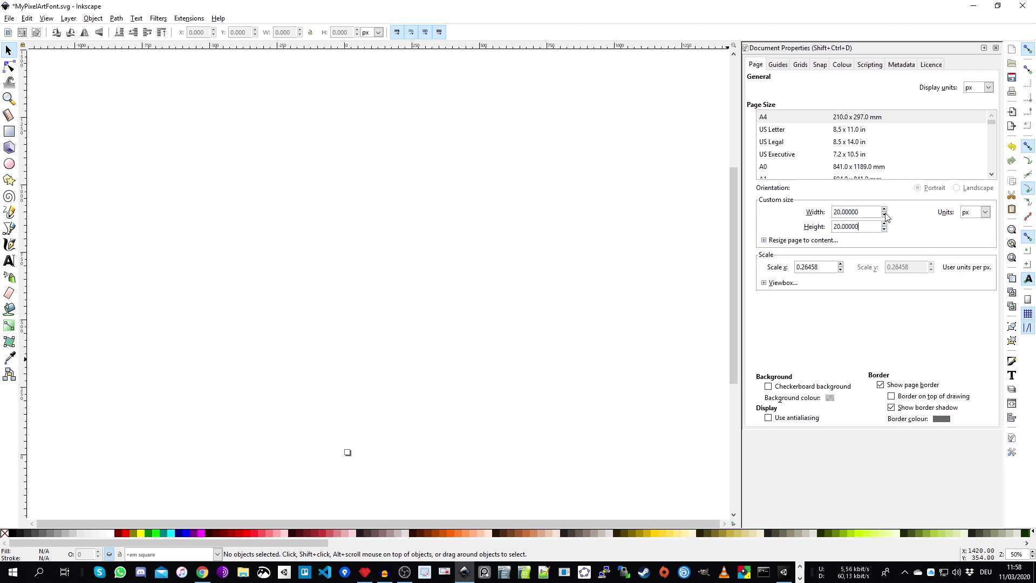
left_click(996, 48)
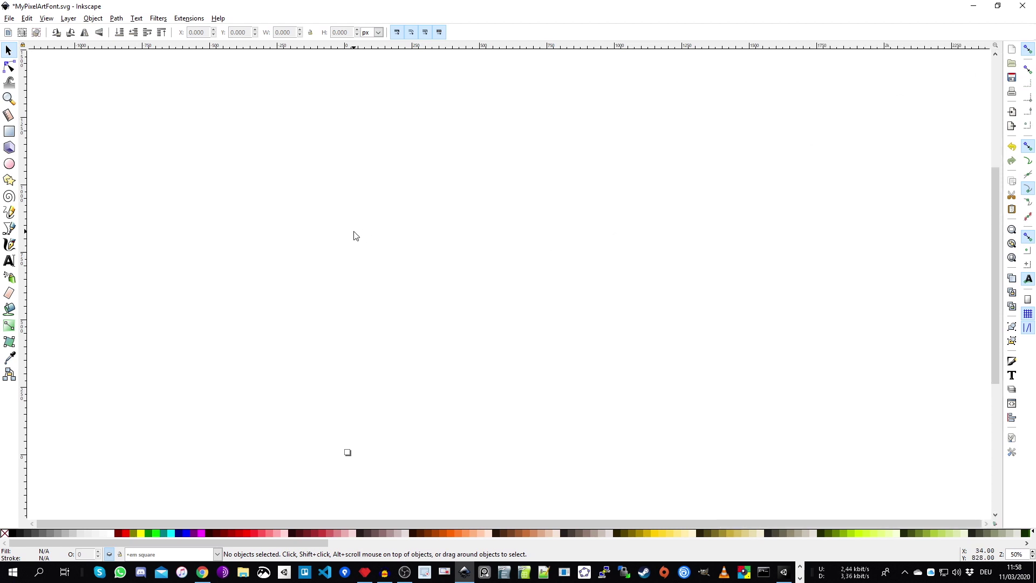
Step: Turn on the page grid, then zoom and pan so the 20 px page sits left of centre
left_click(47, 20)
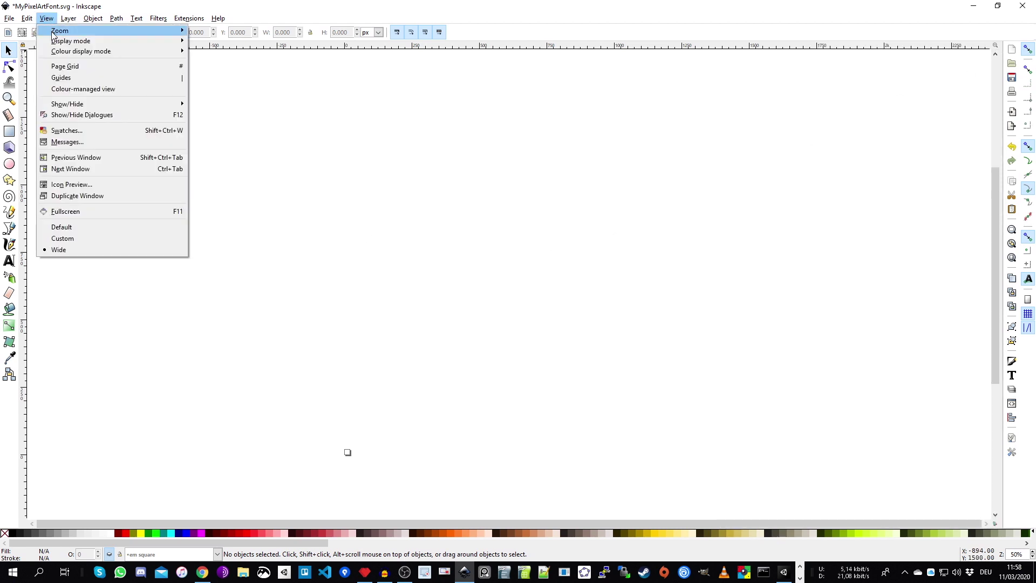
left_click(90, 68)
scroll(351, 463, "up", 7, "ctrl")
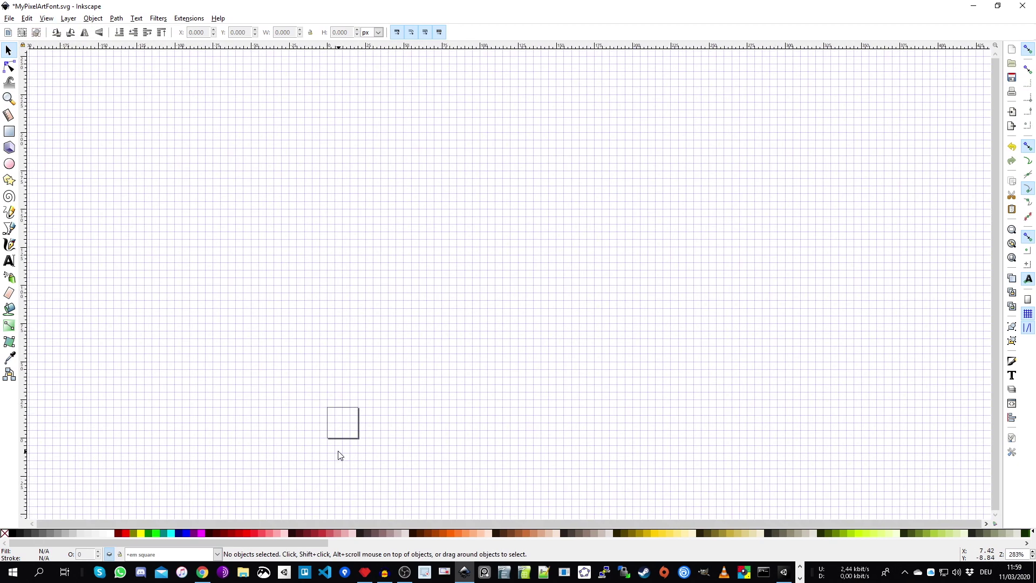
left_click(47, 19)
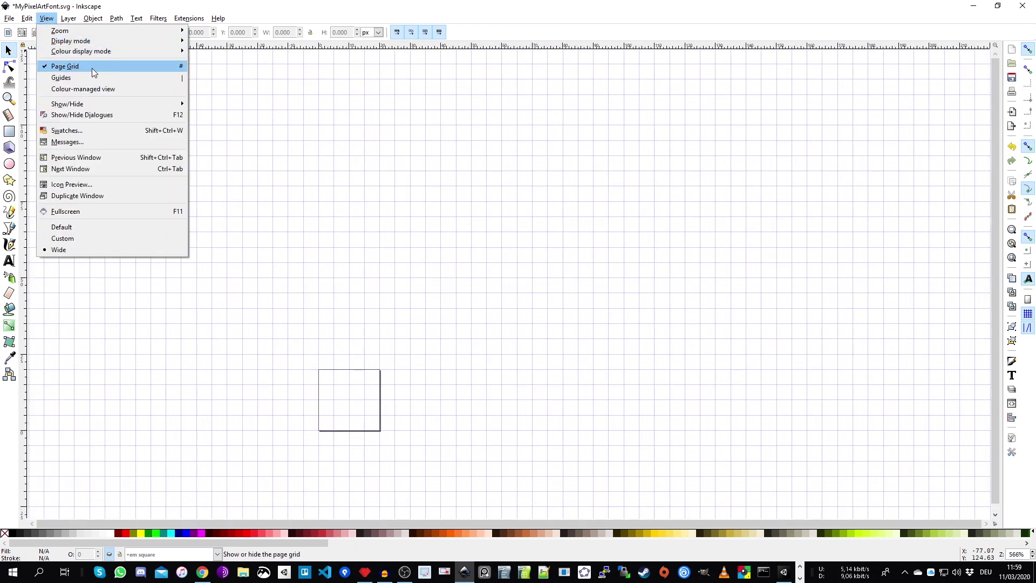
left_click(457, 275)
scroll(343, 428, "up", 4, "ctrl")
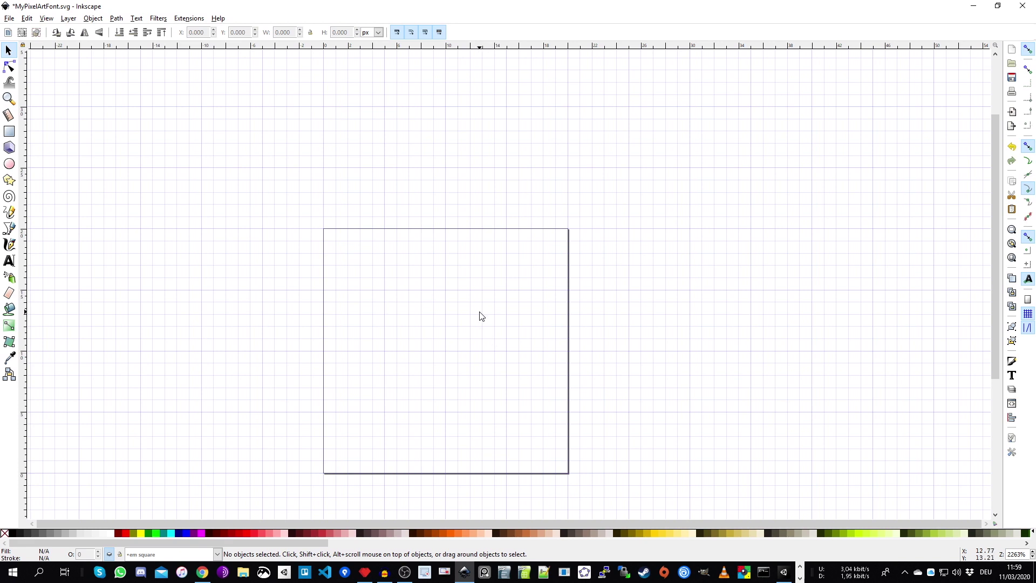
left_click_drag(481, 316, 412, 286)
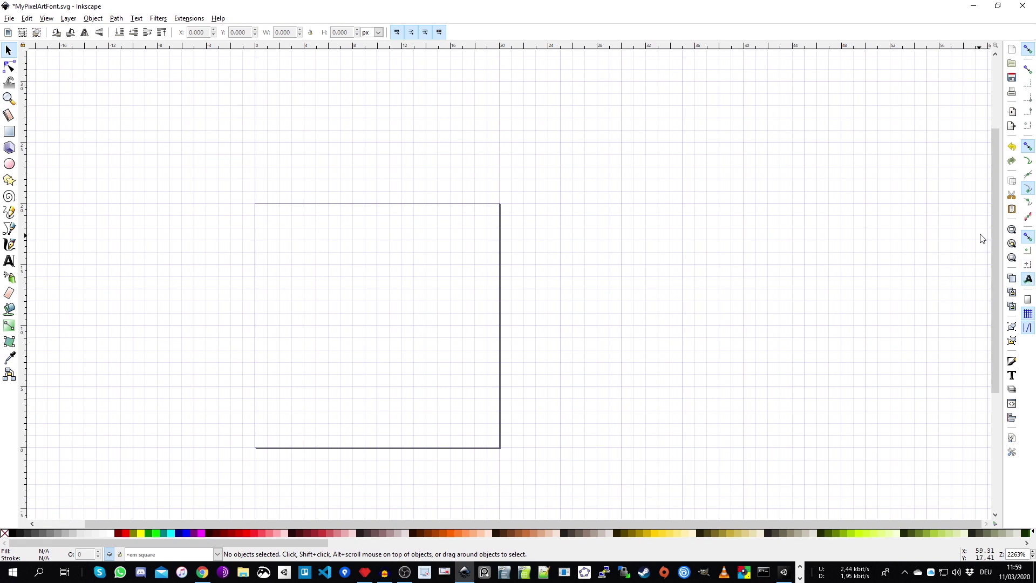
Step: Toggle snapping, and one snapping option, off and back on again
left_click(1031, 53)
left_click(1030, 53)
left_click(1028, 189)
left_click(1032, 192)
Step: Start Save As, browse to the Desktop, and delete the old MyPixelArtFont folder
left_click(9, 20)
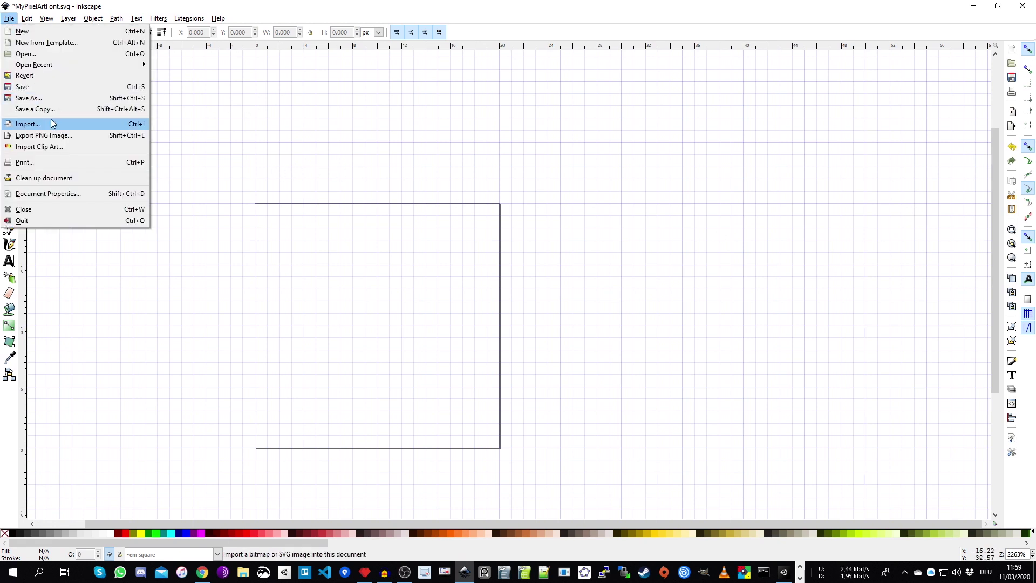
left_click(51, 98)
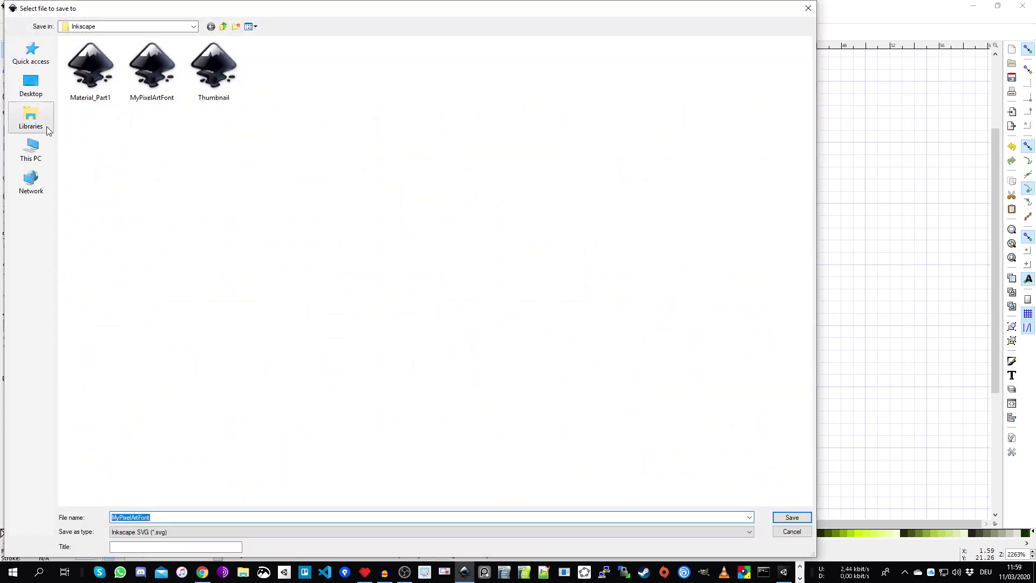
left_click(31, 85)
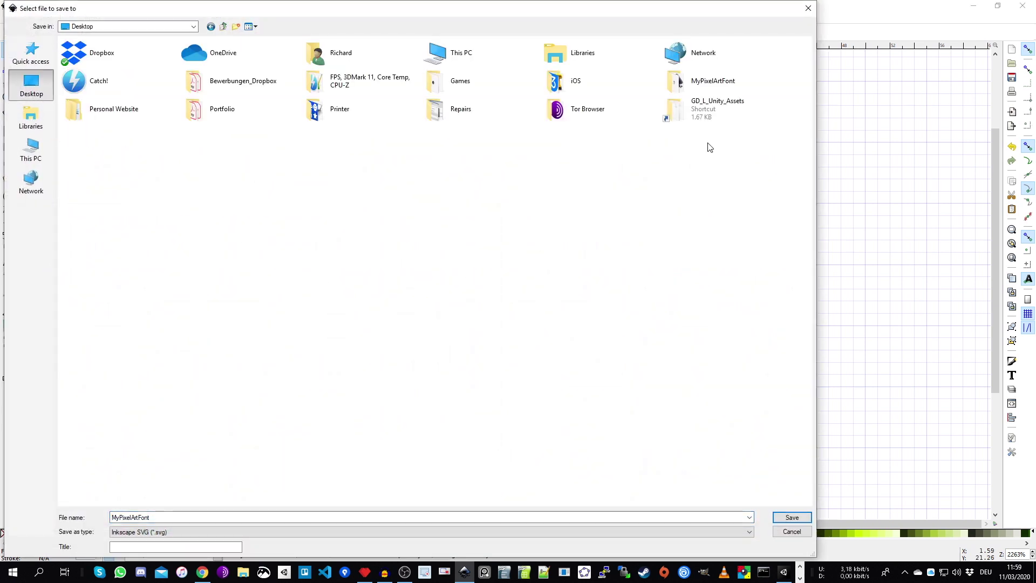
left_click(710, 87)
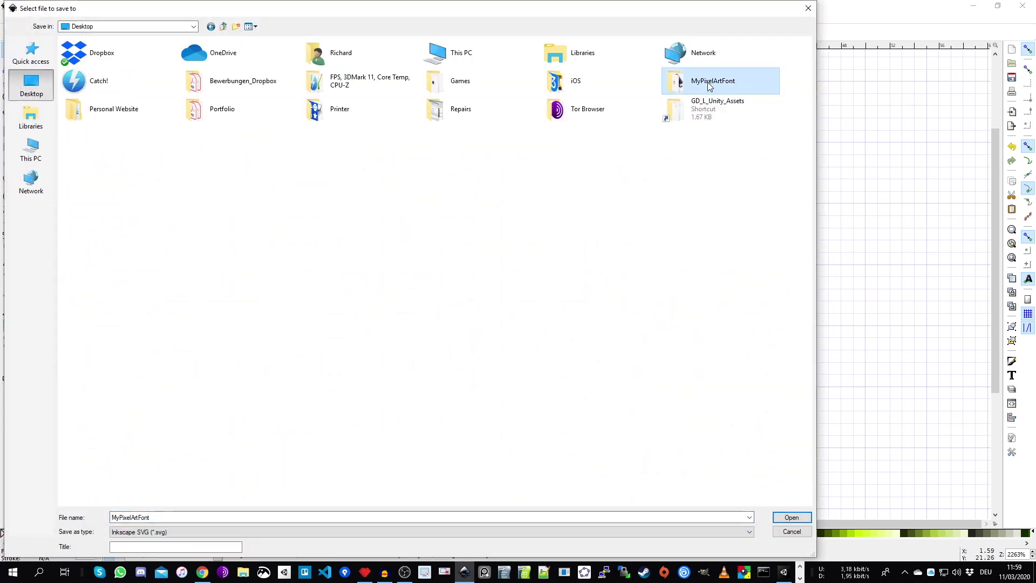
right_click(707, 83)
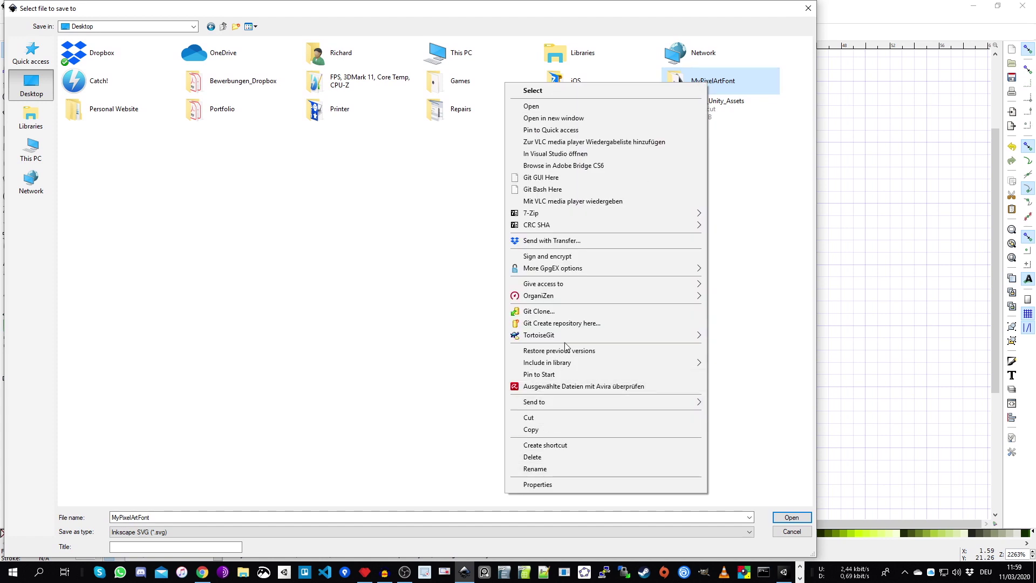
key("Delete")
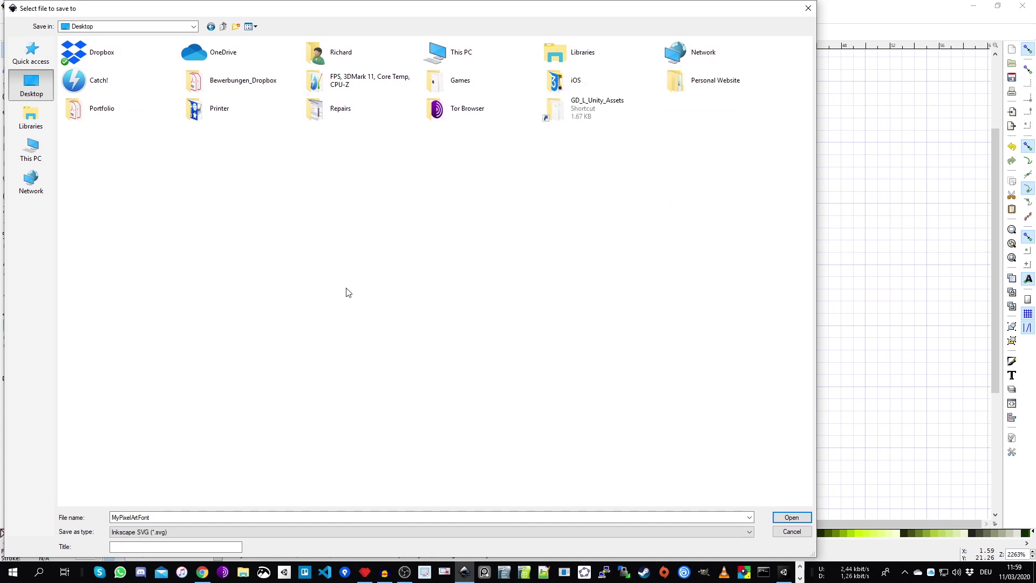
Step: Create a new MyPixelArtFont folder on the Desktop and save MyPixelArtFont.svg inside it
right_click(335, 286)
mouse_move(307, 498)
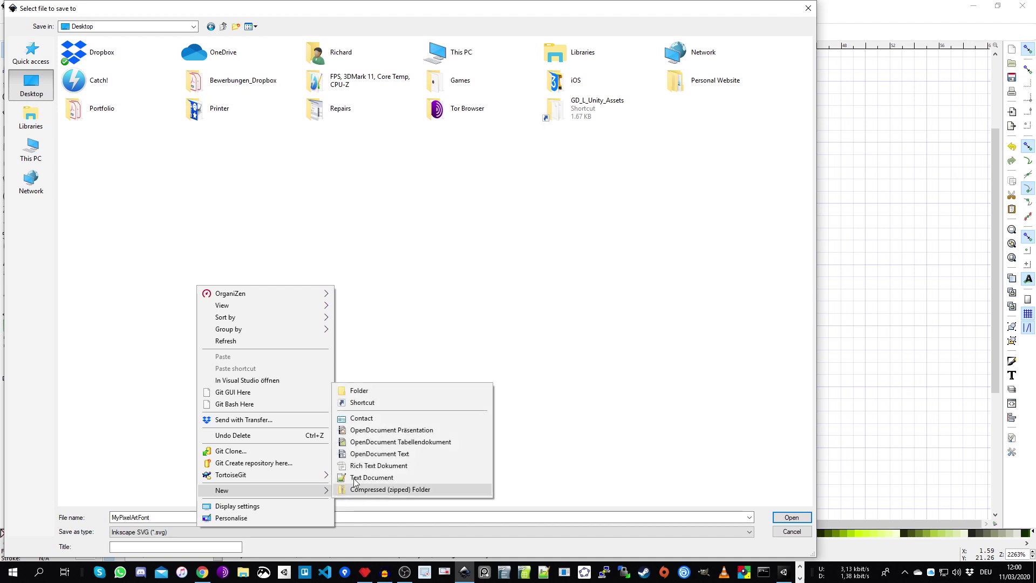
left_click(371, 392)
type("My")
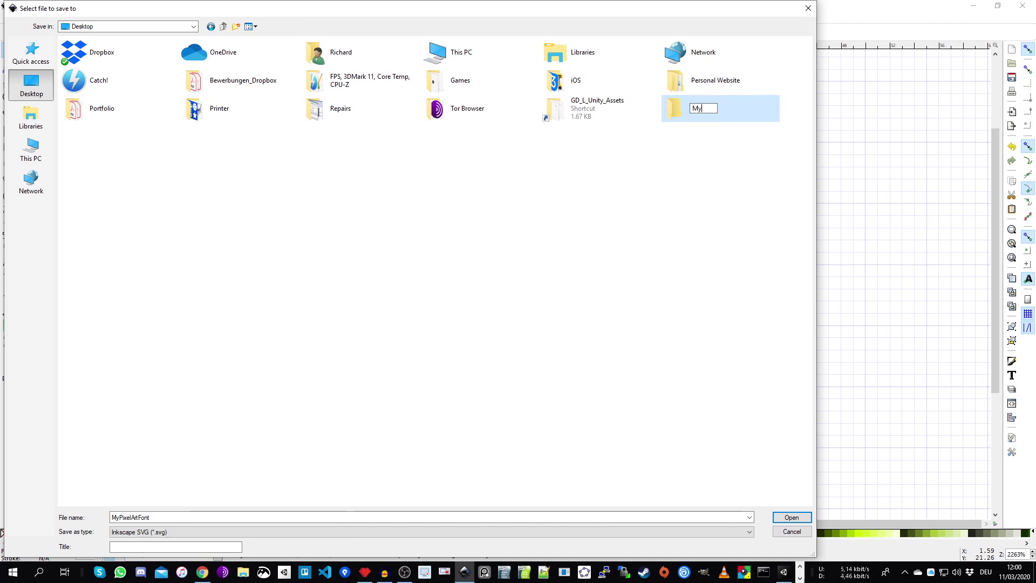
type("PixelArtFont")
key("Return")
double_click(694, 116)
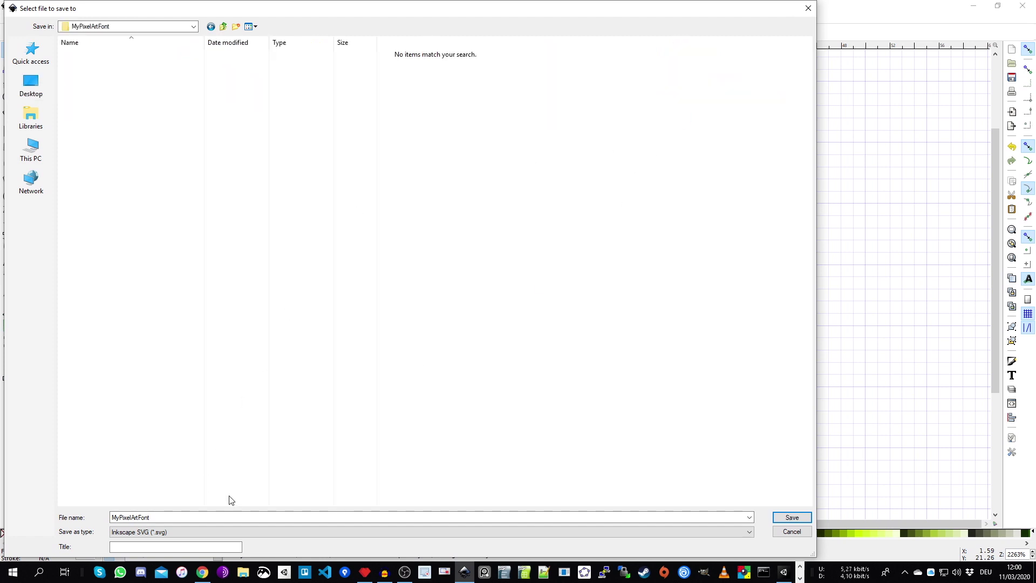
left_click(801, 518)
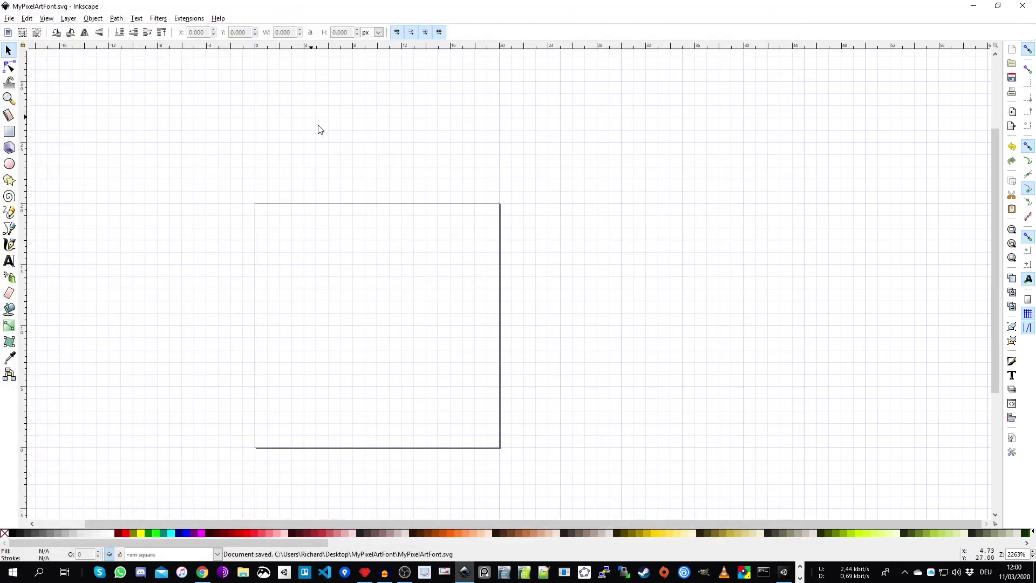
Step: Open Layers and Fill and Stroke, then add a 'Crisp template' layer above layer ii
left_click(1014, 388)
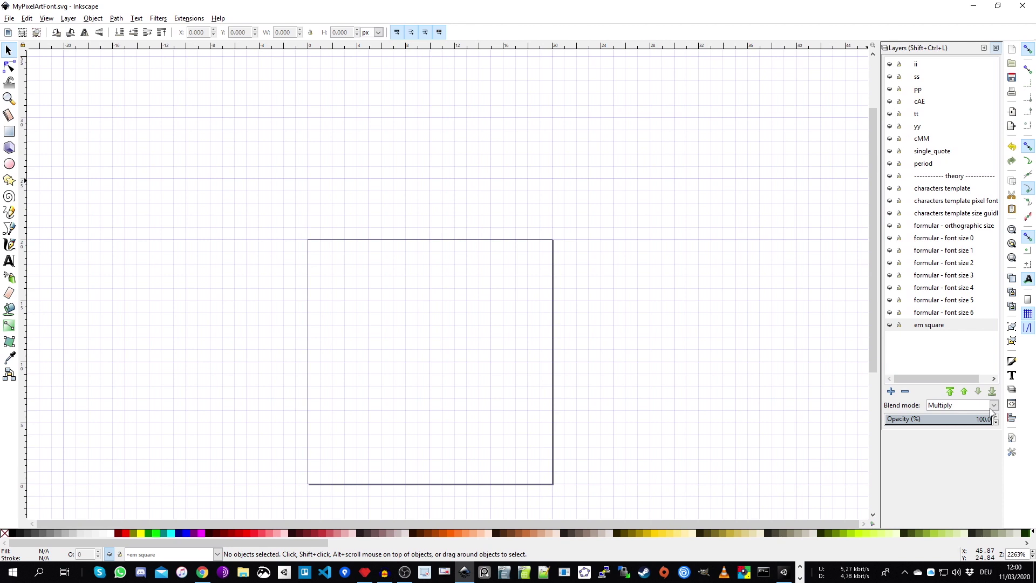
left_click(1012, 362)
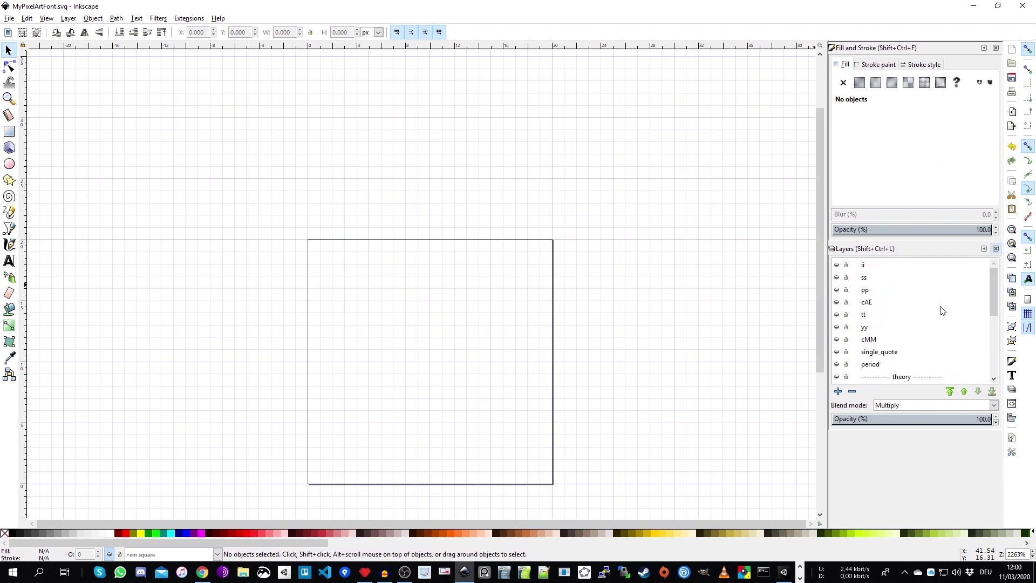
left_click(879, 267)
left_click(838, 391)
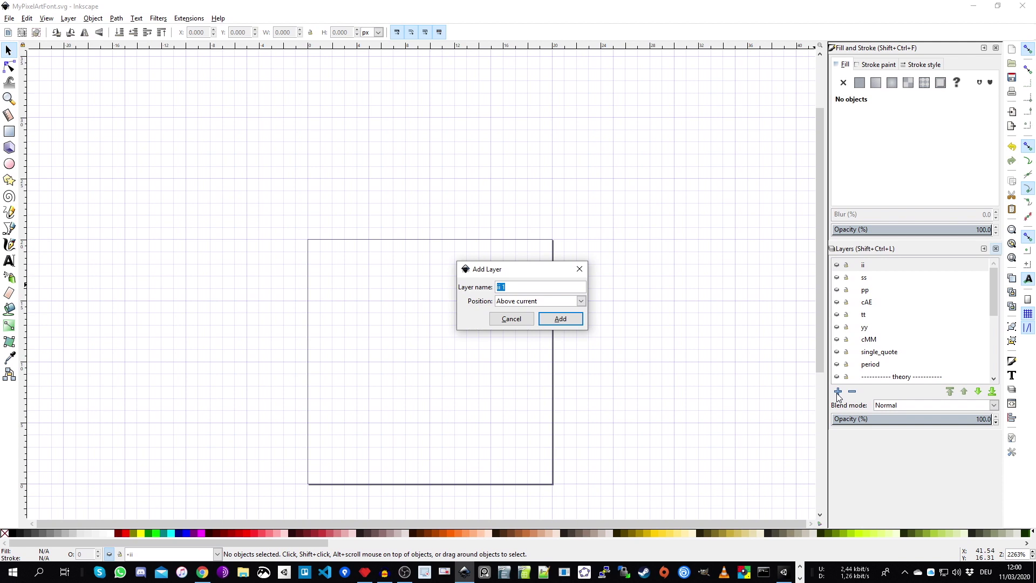
type("Crisp template")
key("Return")
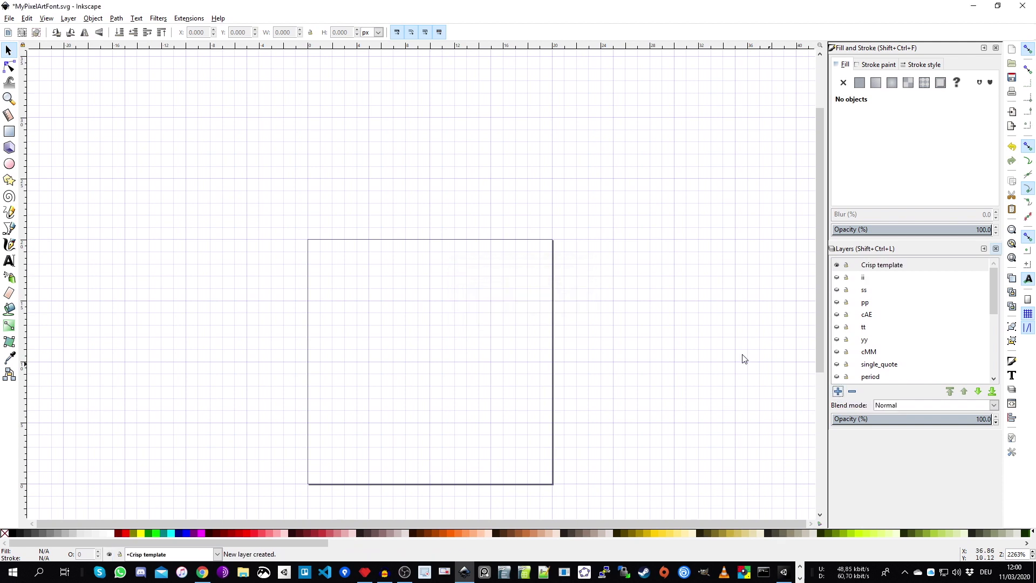
left_click(9, 261)
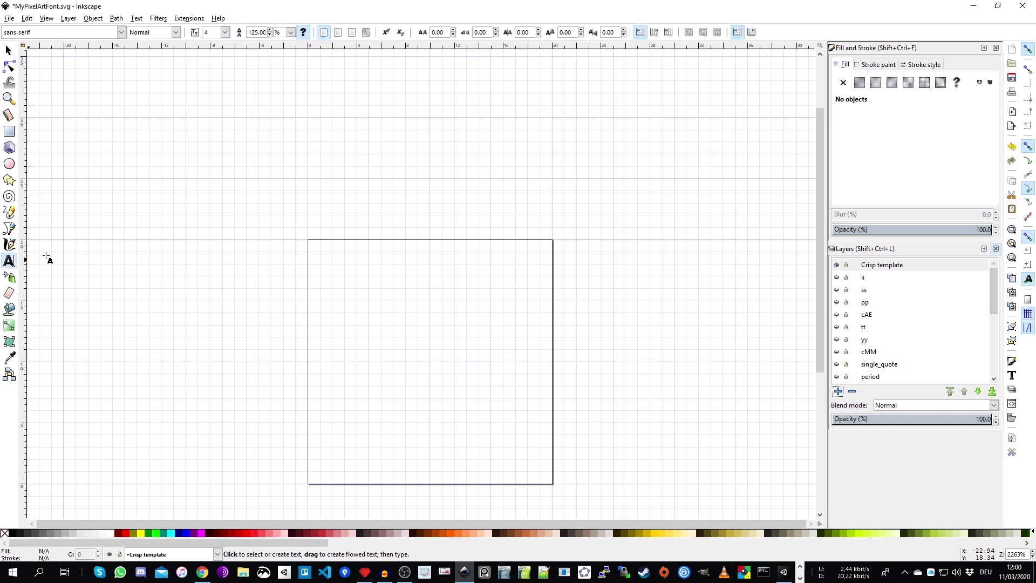
Step: Type the word 'Crisp' as text above the em square
left_click(260, 155)
type("Cr")
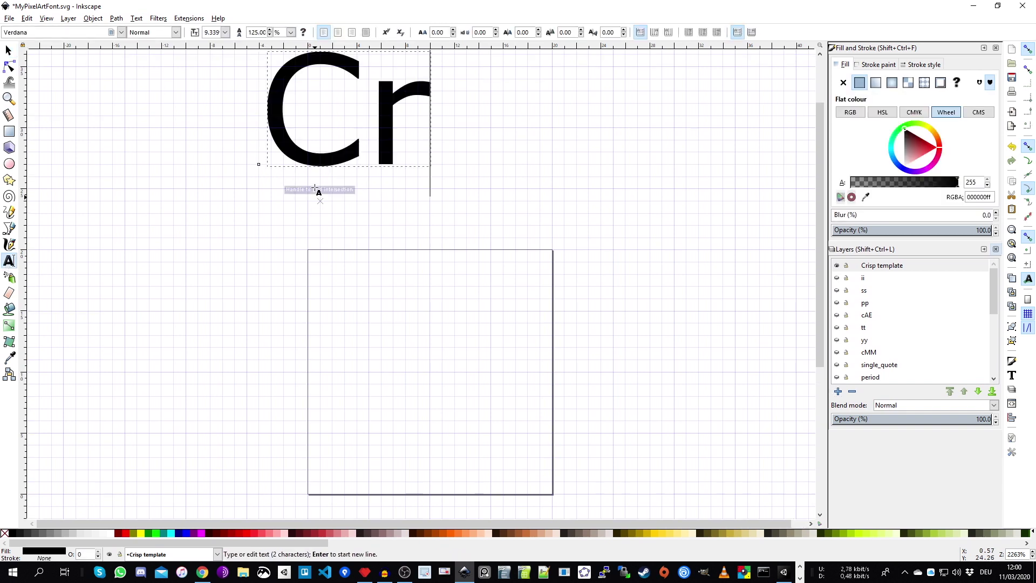
type("isp")
key("F1")
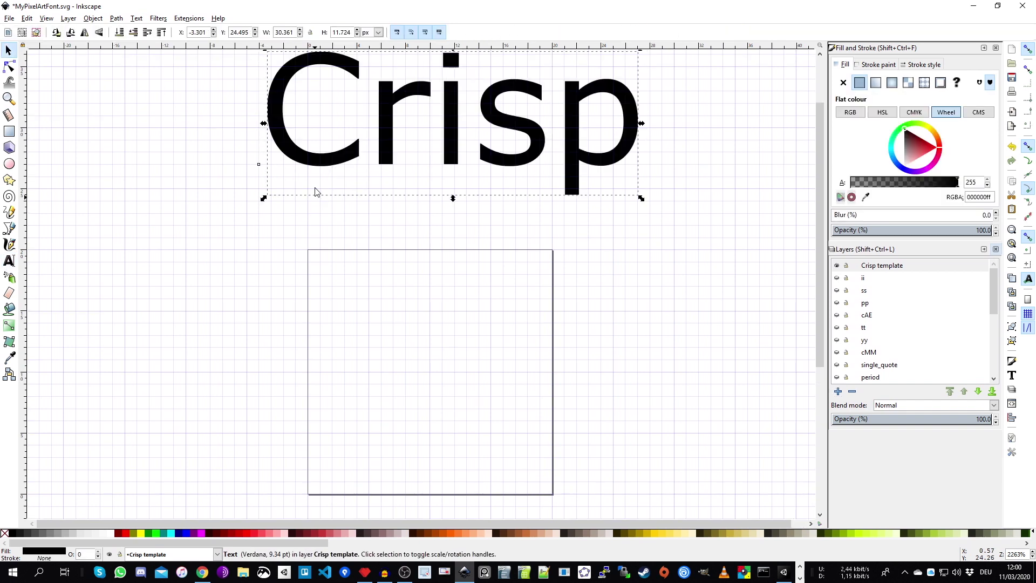
scroll(316, 192, "down", 3)
scroll(301, 180, "up", 2)
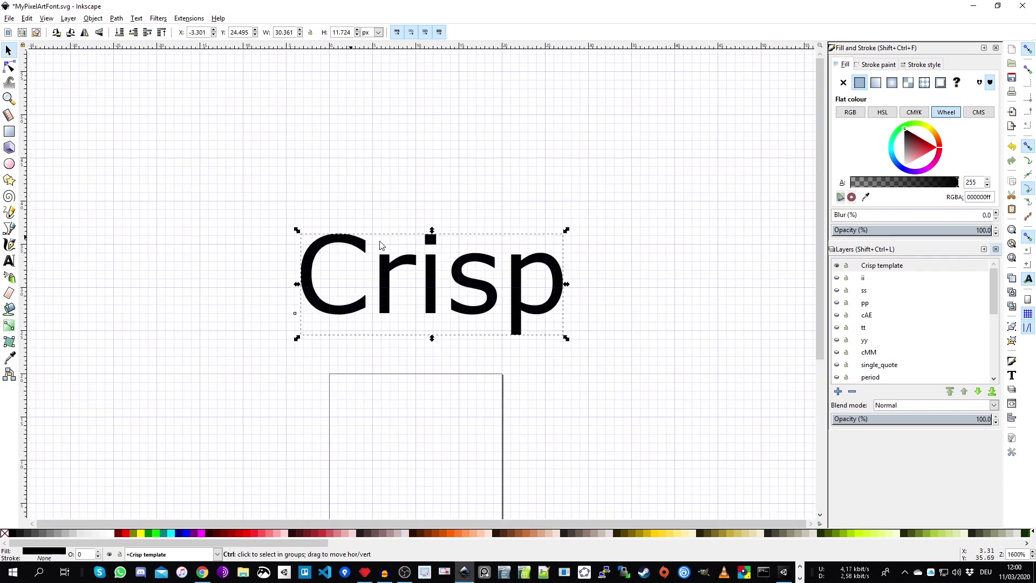
Step: Snap the Crisp text to a grid intersection and close the Text and Font and Fill and Stroke dialogs
left_click(1012, 376)
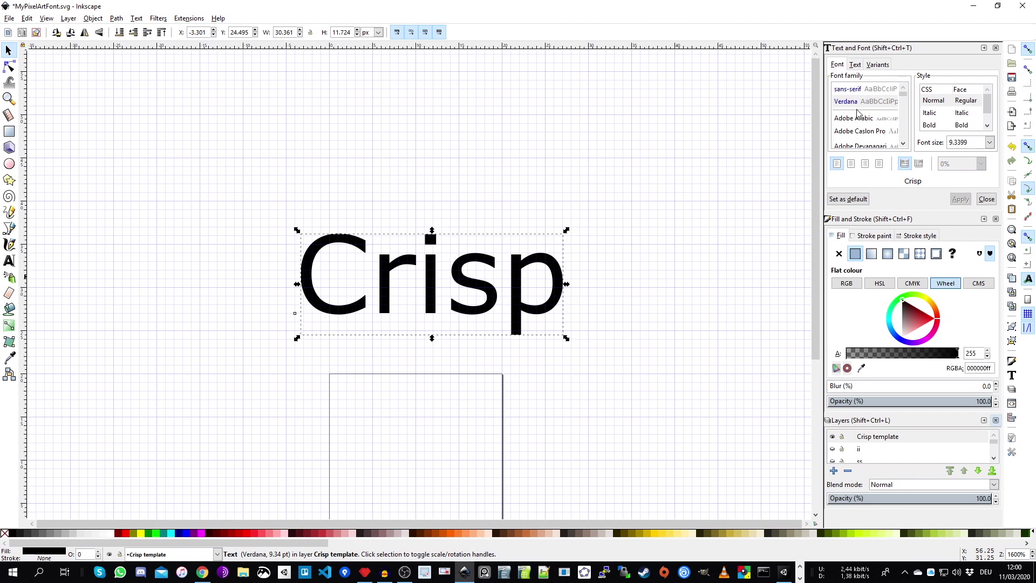
left_click_drag(322, 313, 314, 243)
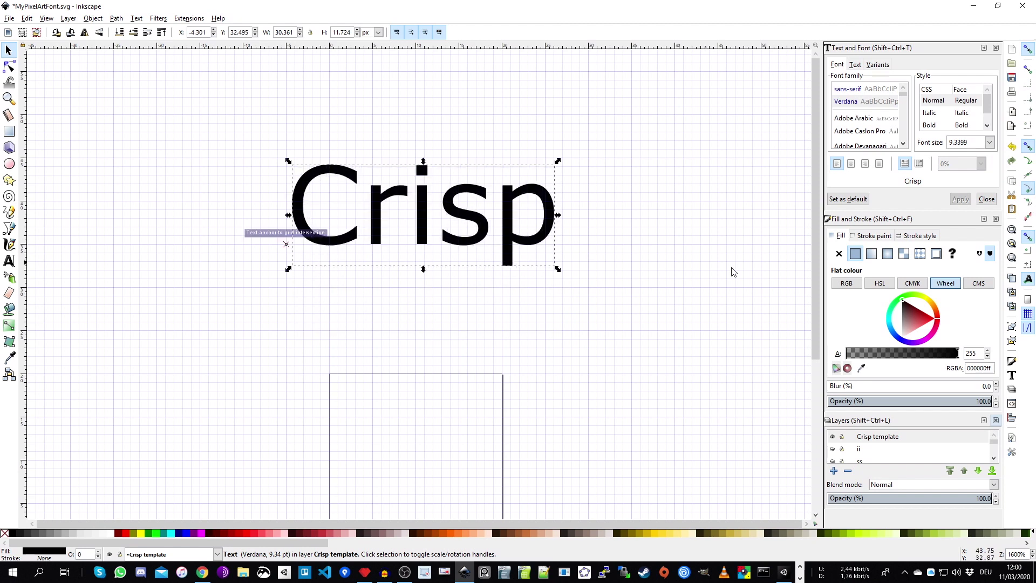
left_click(996, 47)
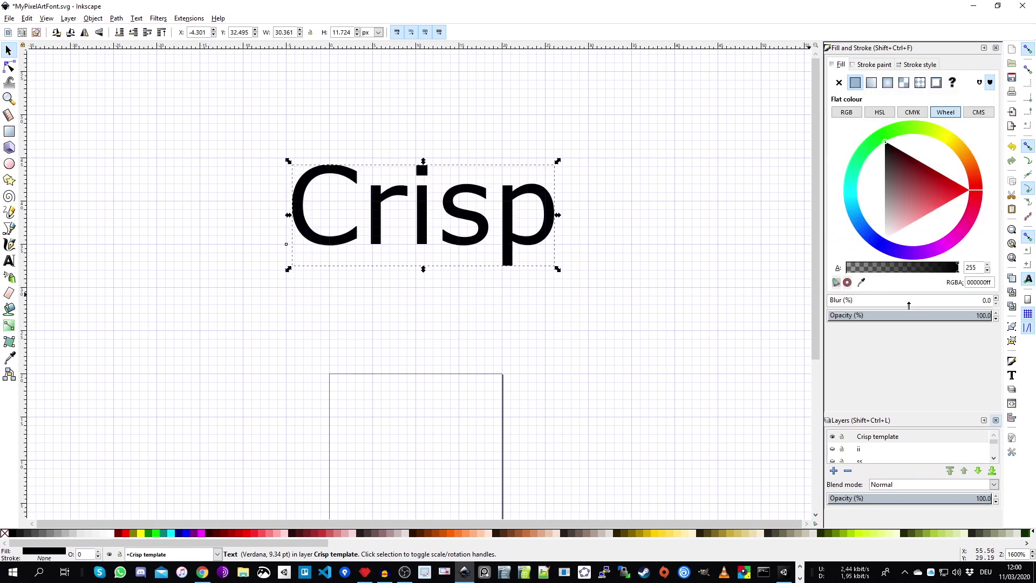
left_click(996, 47)
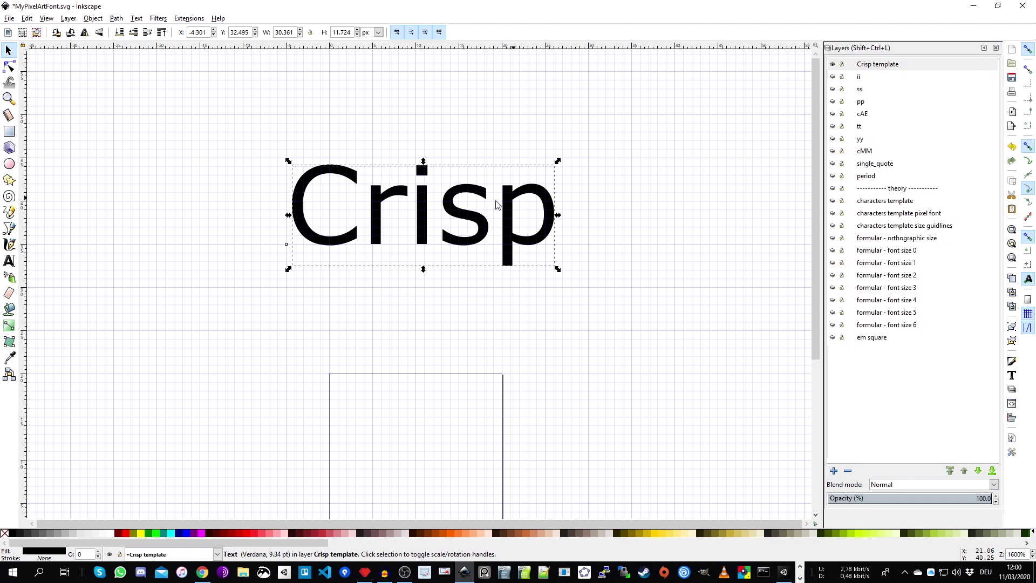
left_click(423, 324)
Step: Insert a new layer named 'Crisp Pixel Art' from layer ii and make it the active layer
left_click(874, 76)
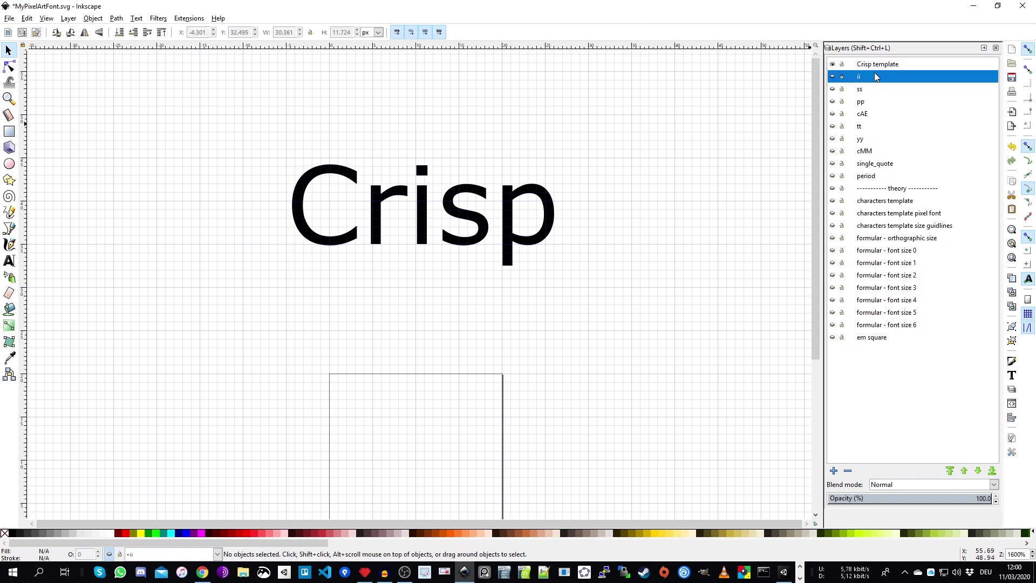
left_click(834, 470)
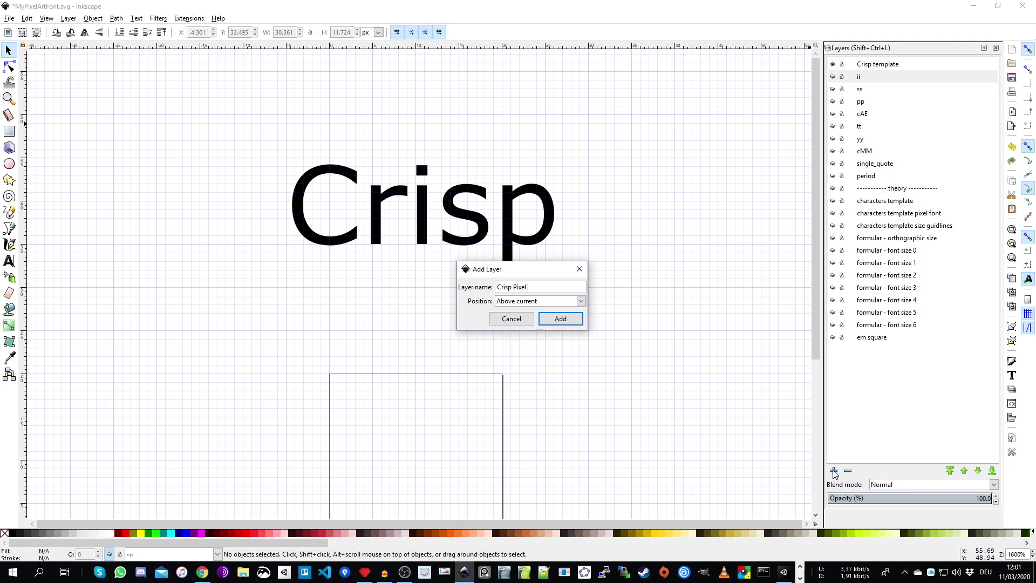
key("Return")
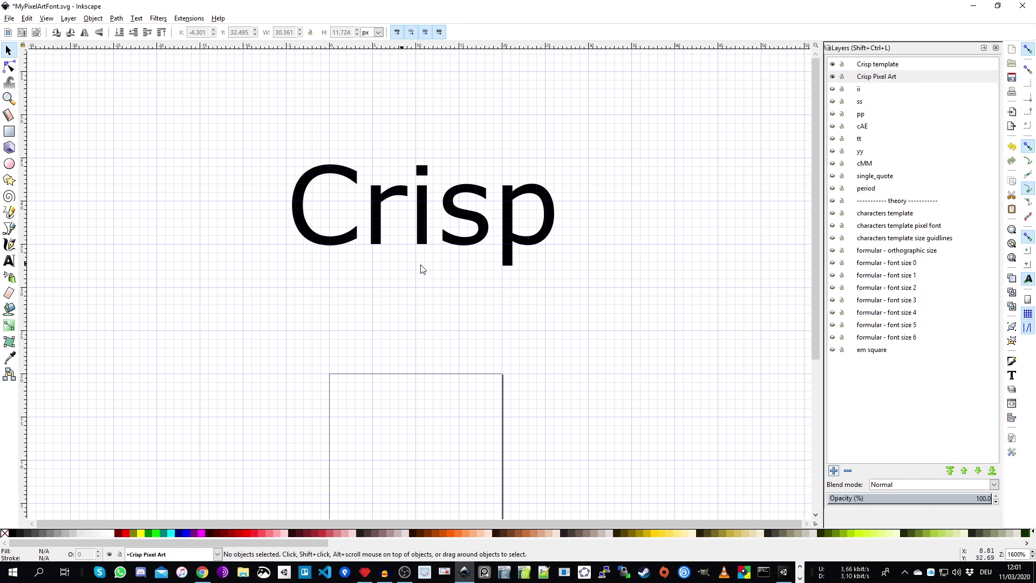
left_click(880, 81)
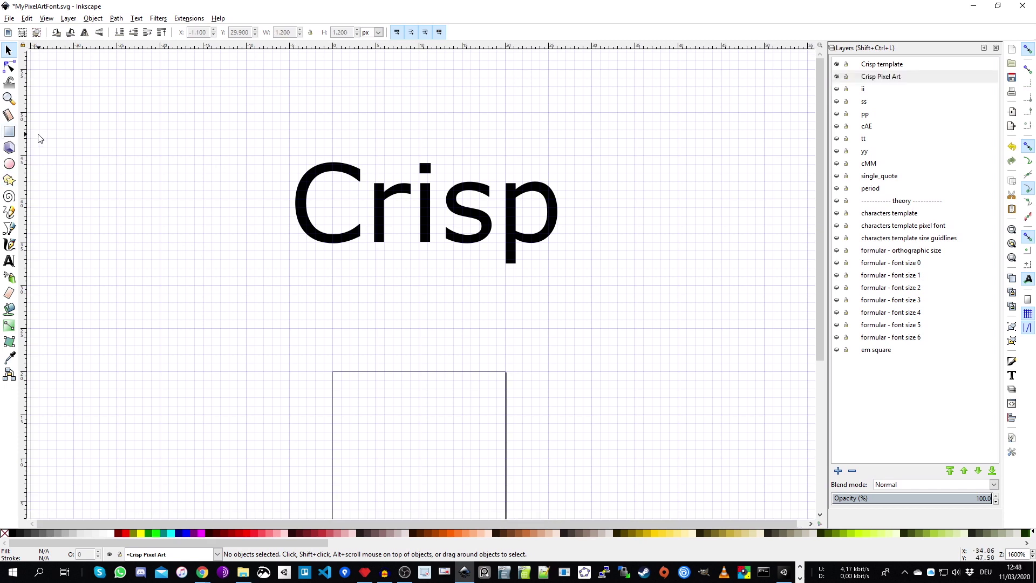
left_click(12, 133)
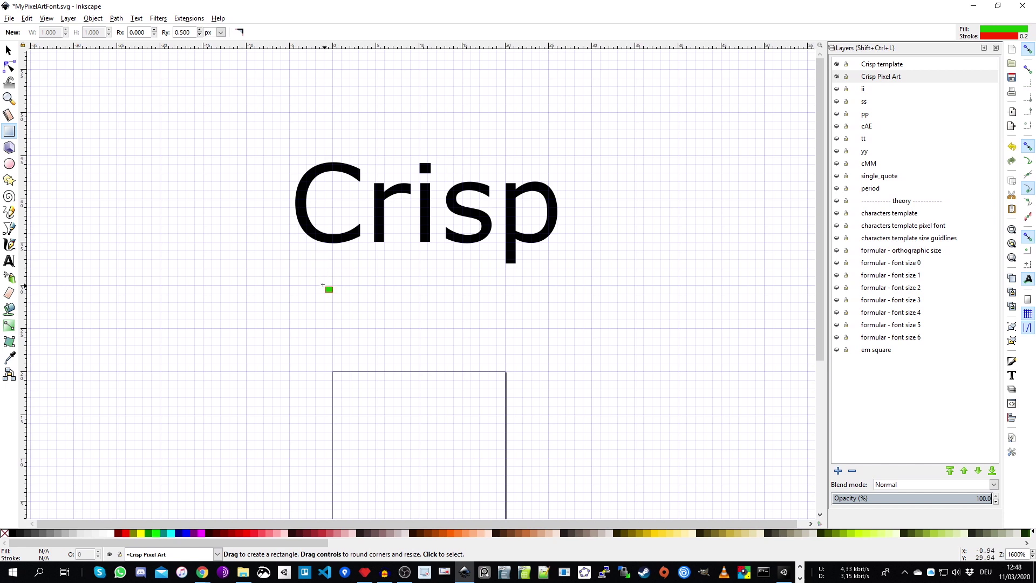
Step: Draw a 1×1 px rectangle below the Crisp text and remove its corner rounding
scroll(333, 277, "up", 3, "ctrl")
scroll(346, 273, "up", 3)
scroll(346, 273, "left", 4)
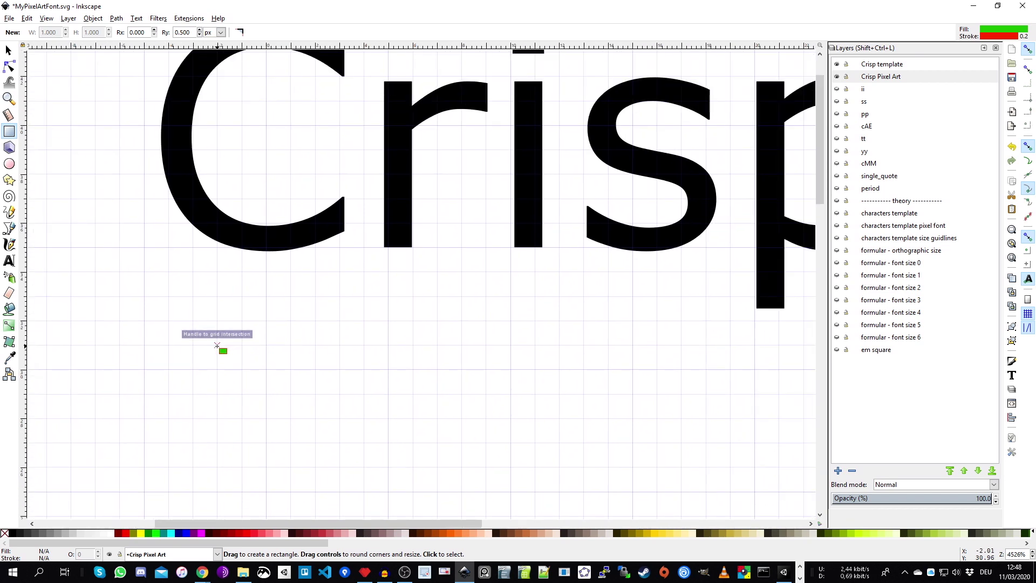
left_click_drag(218, 346, 240, 369)
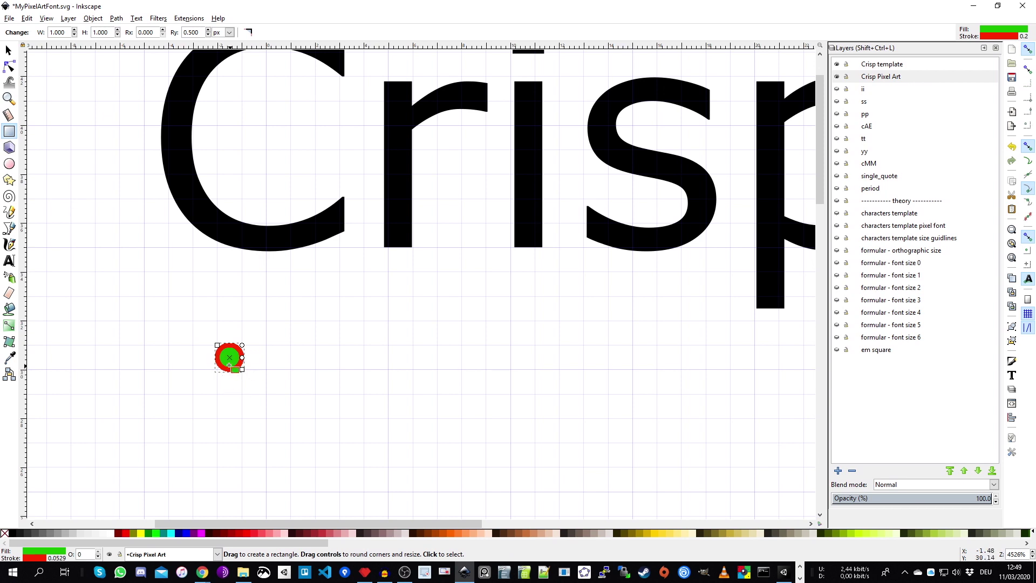
scroll(225, 365, "up", 2, "ctrl")
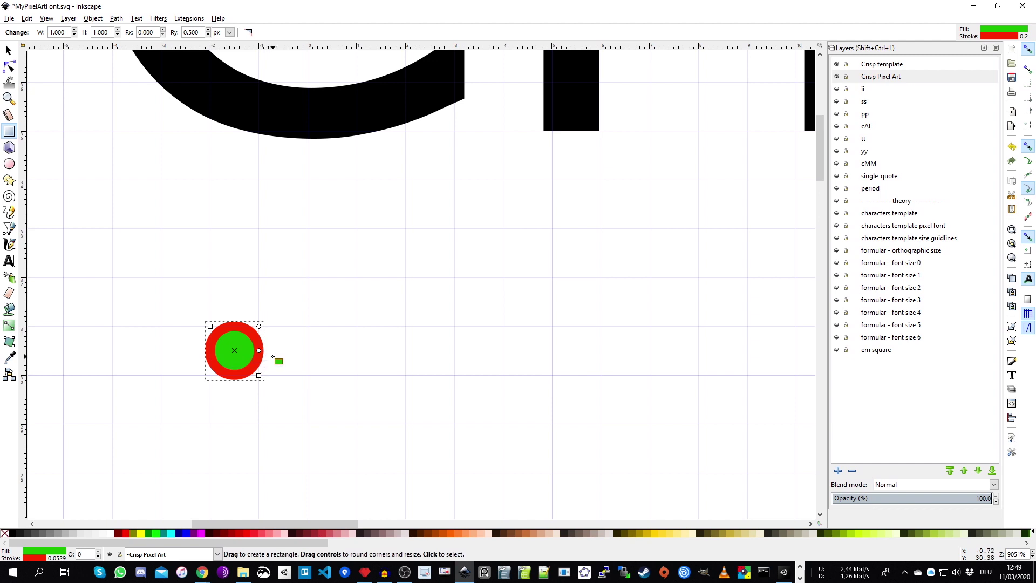
key("F2")
key("F1")
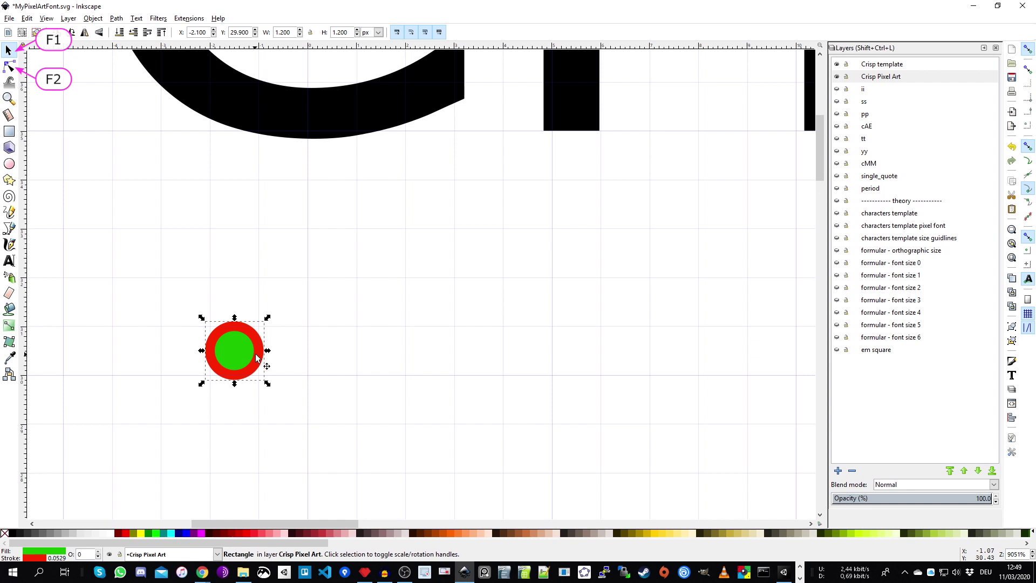
key("F2")
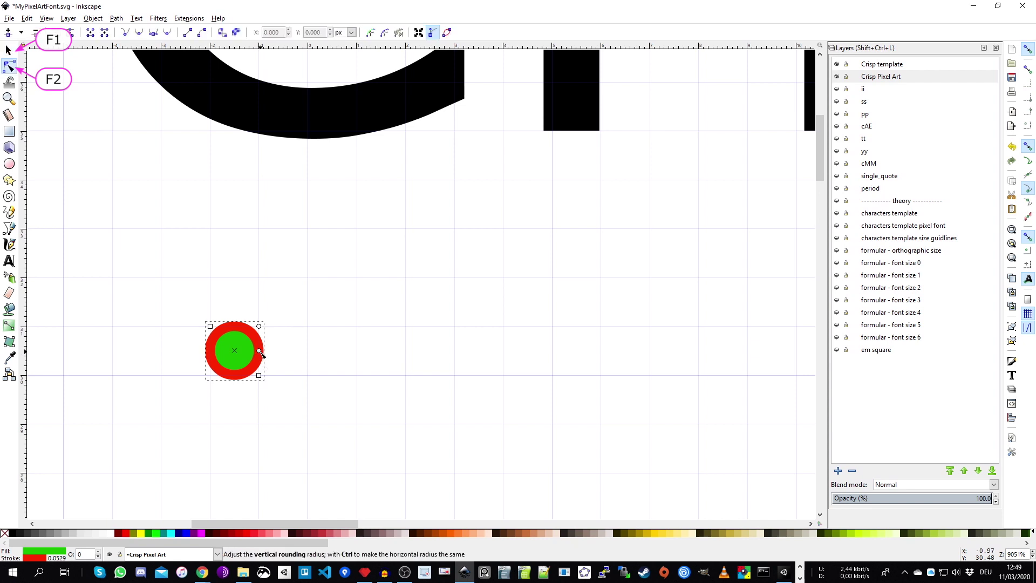
left_click_drag(260, 352, 259, 326)
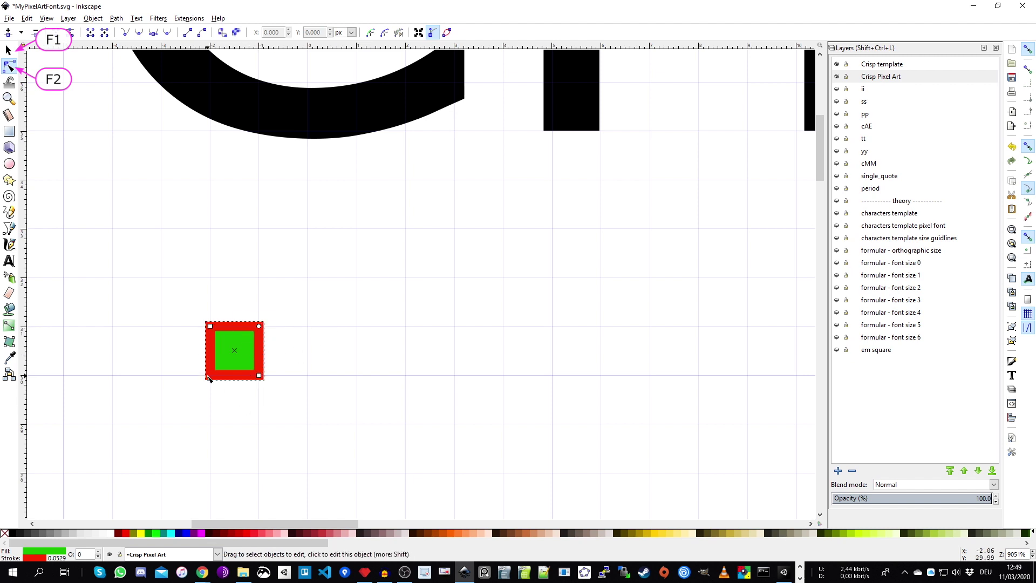
Step: Give the pixel square no stroke and a solid black fill
scroll(222, 350, "up", 1)
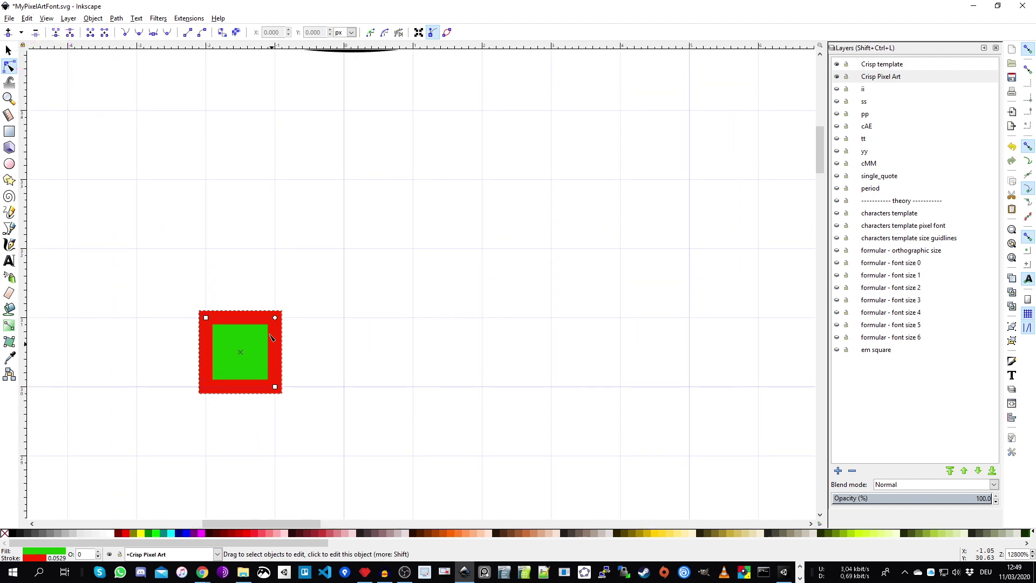
left_click(1013, 361)
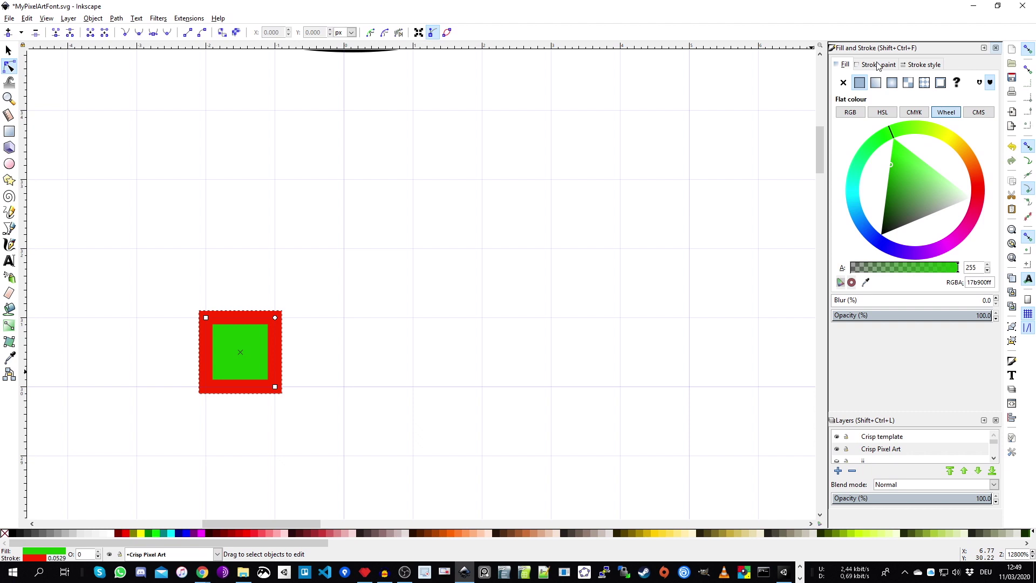
left_click(877, 65)
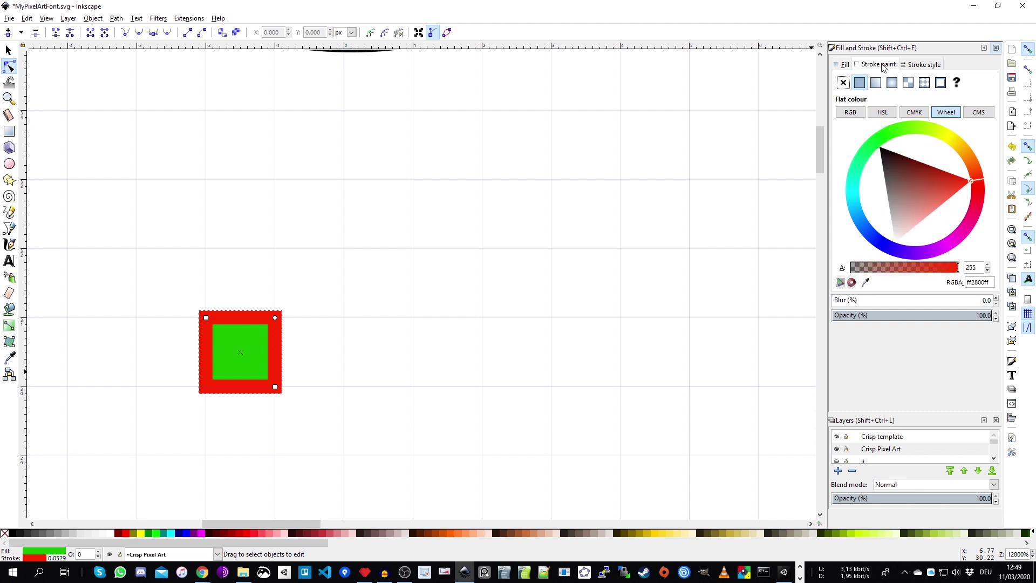
left_click(843, 83)
left_click(845, 65)
left_click_drag(906, 161, 857, 261)
scroll(317, 401, "down", 4)
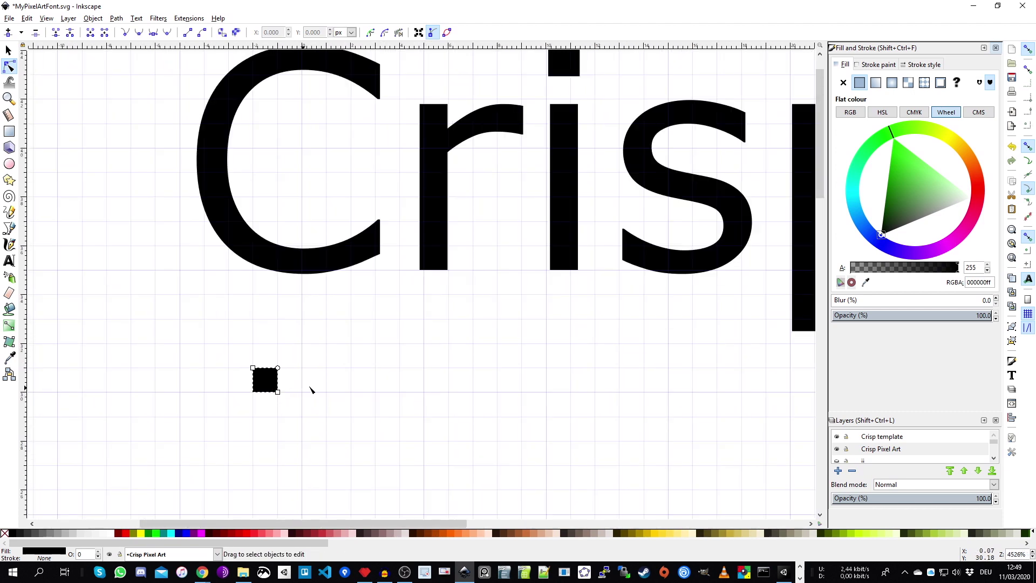
left_click_drag(384, 428, 337, 370)
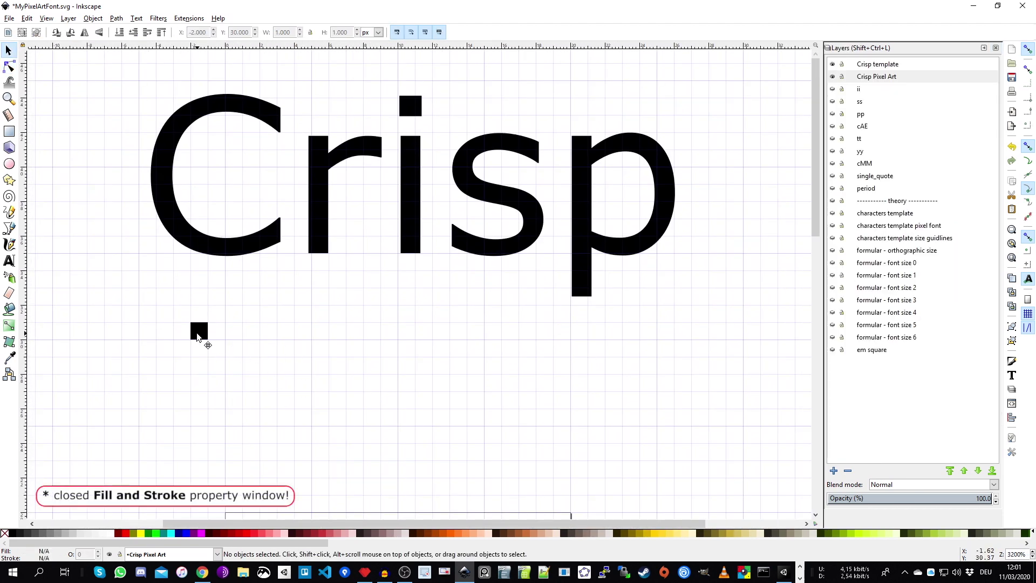
left_click(198, 337)
Step: Copy the black pixel and paste duplicates to build the pixel-art C
key("ctrl")
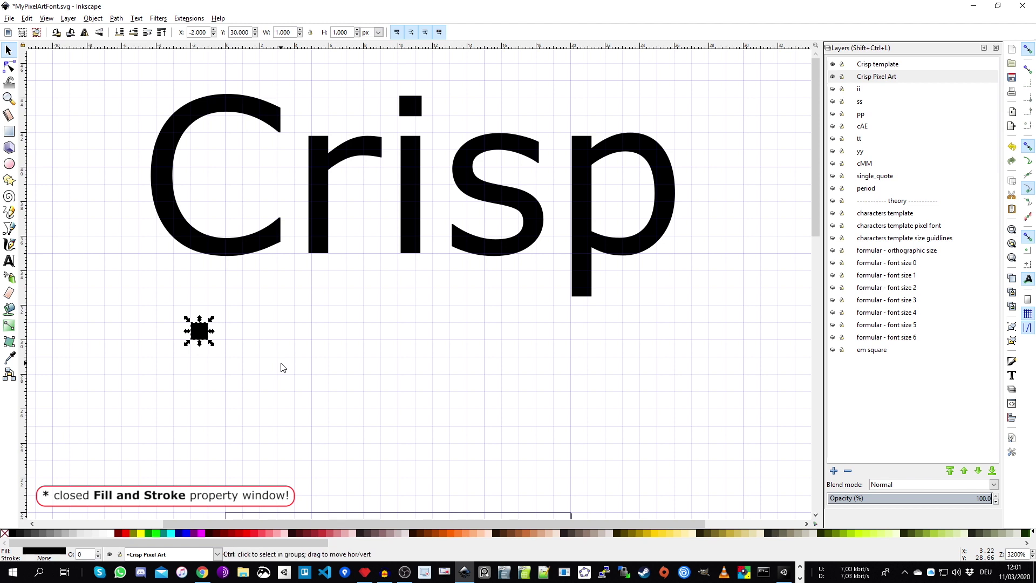
scroll(279, 384, "down", 3)
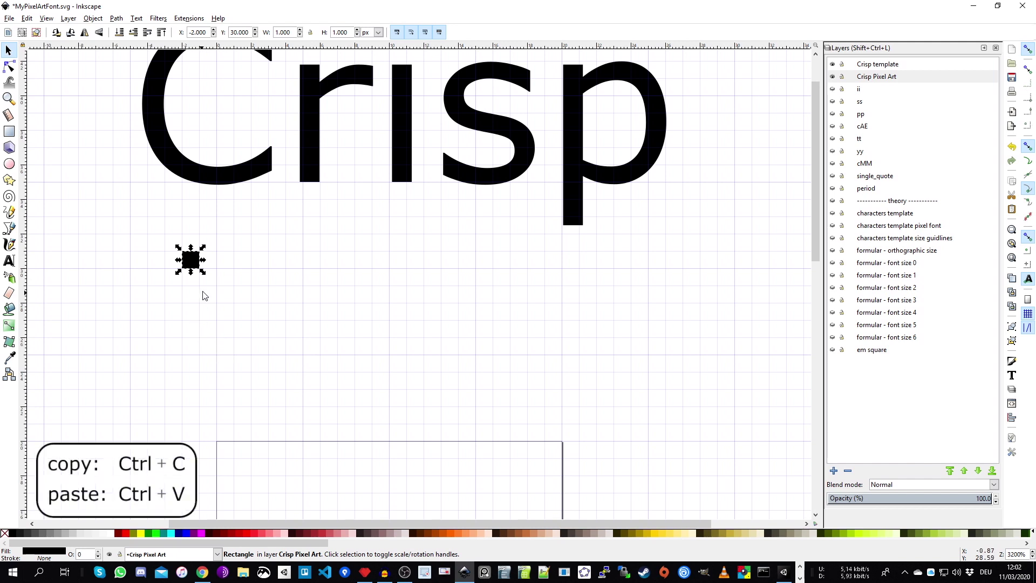
key("ctrl+c")
key("ctrl+v")
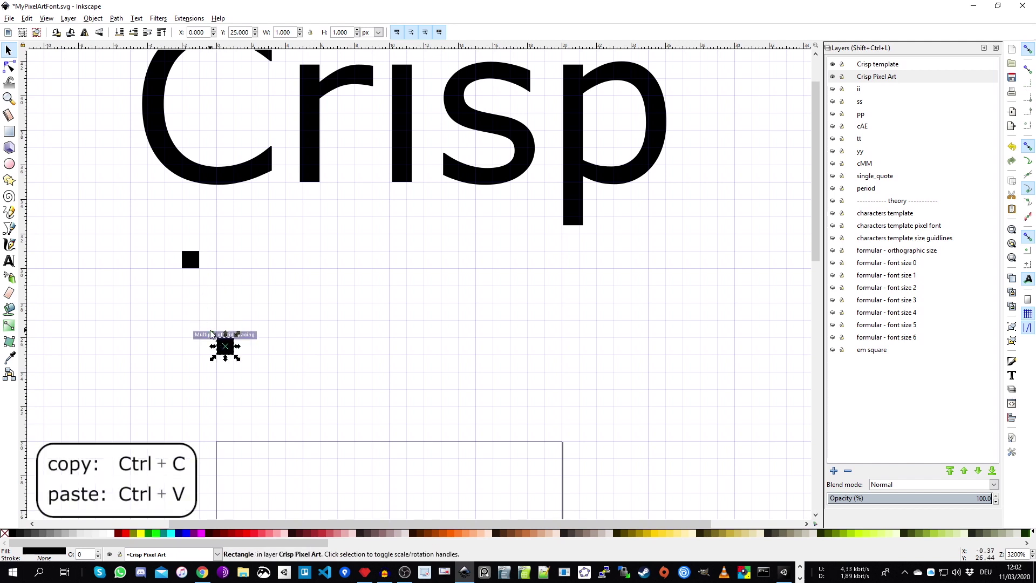
key("ctrl+v")
key("ctrl+v")
key("ctrl+v")
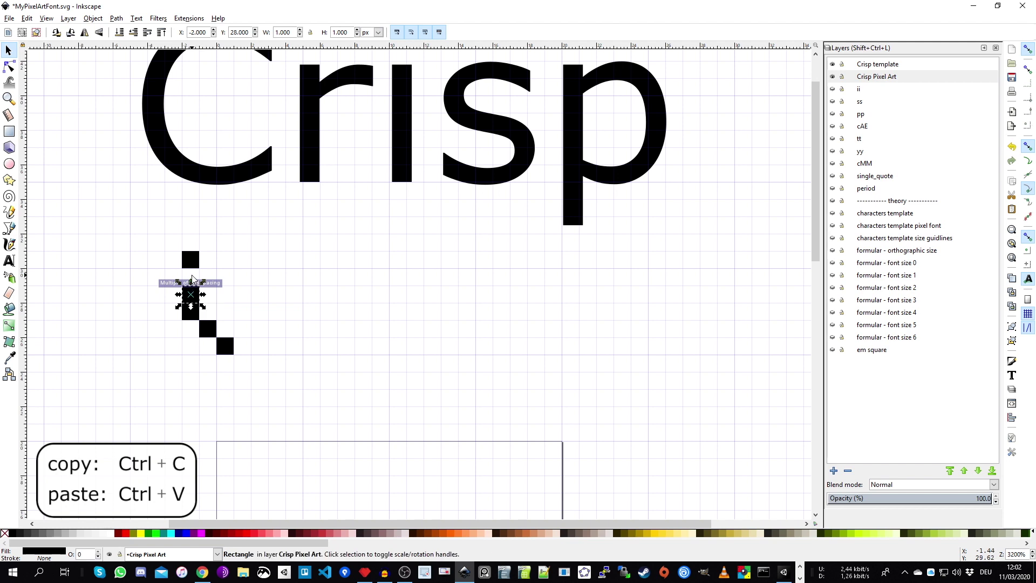
key("ctrl+v")
key("ctrl+v")
key("ctrl+v")
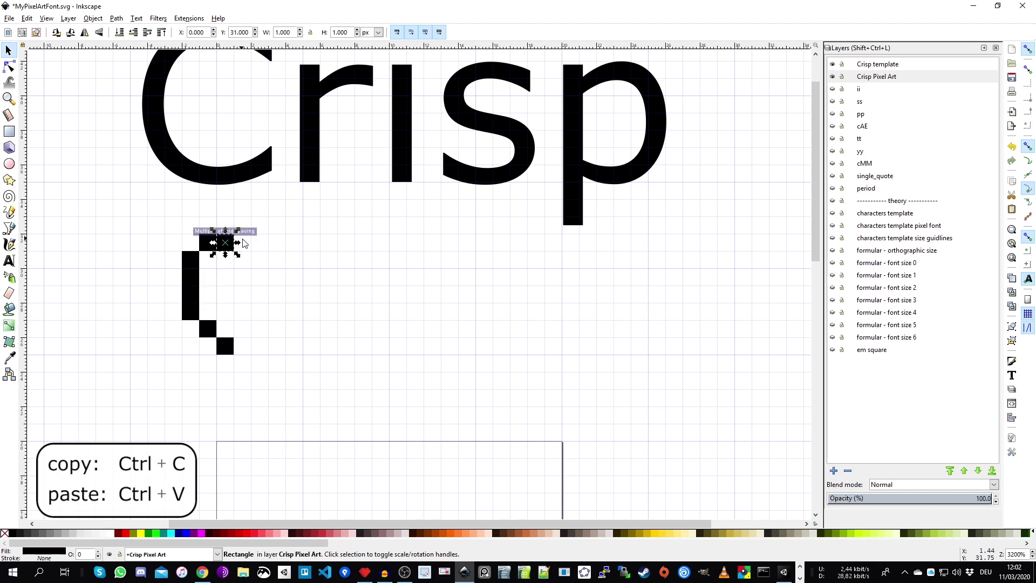
key("ctrl+v")
key("ctrl+v")
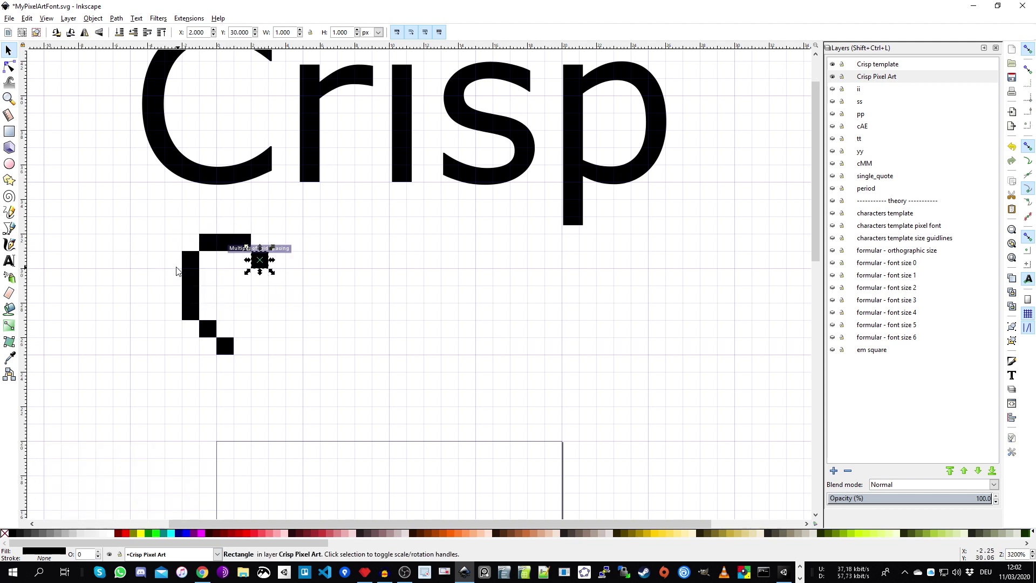
key("ctrl+v")
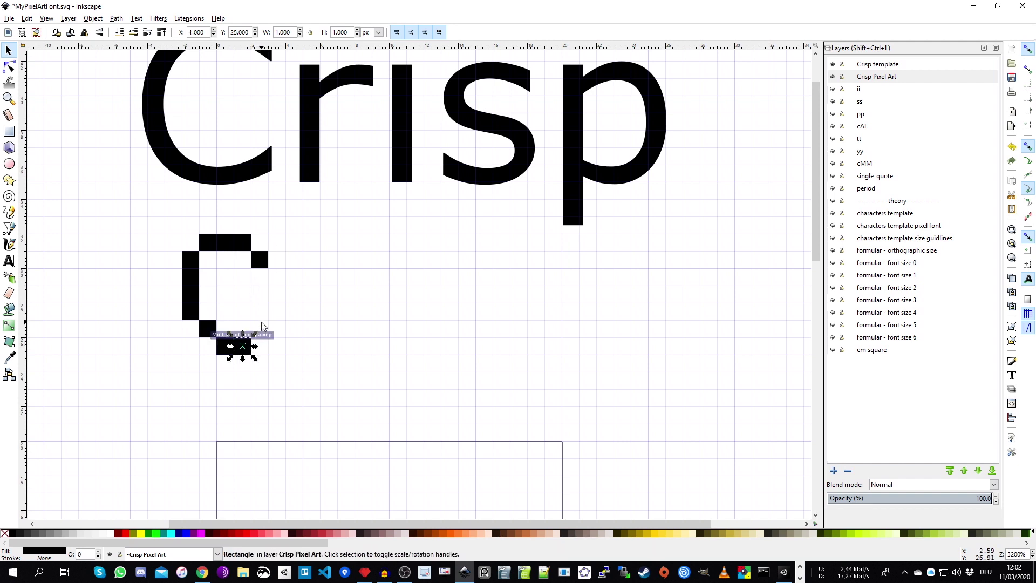
key("ctrl+v")
left_click(235, 285)
left_click_drag(236, 284, 266, 305)
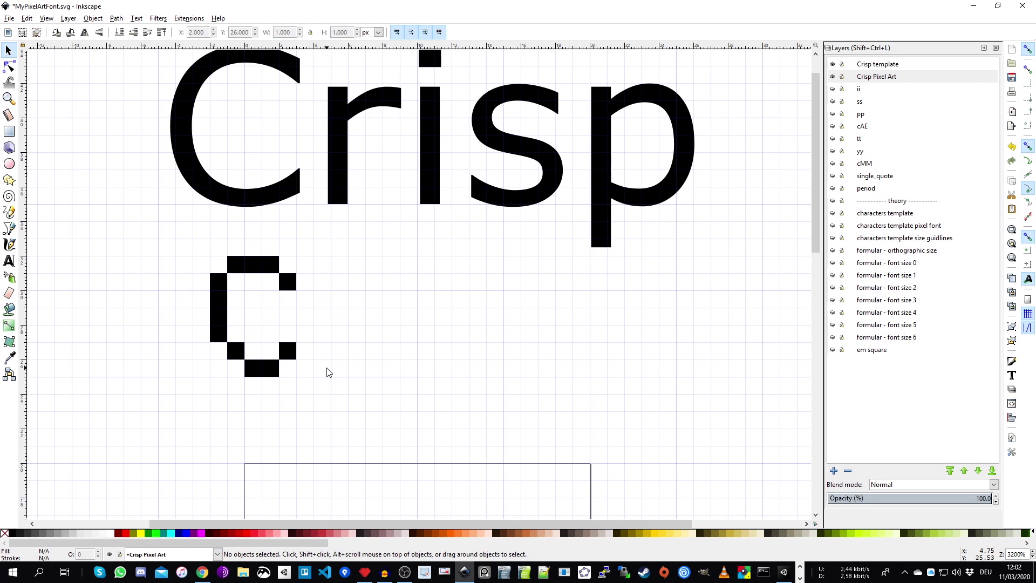
Step: Build the pixel-art r with a stretched stem and two arm pixels, then shift it two cells right
key("ctrl+v")
left_click_drag(326, 356, 328, 306)
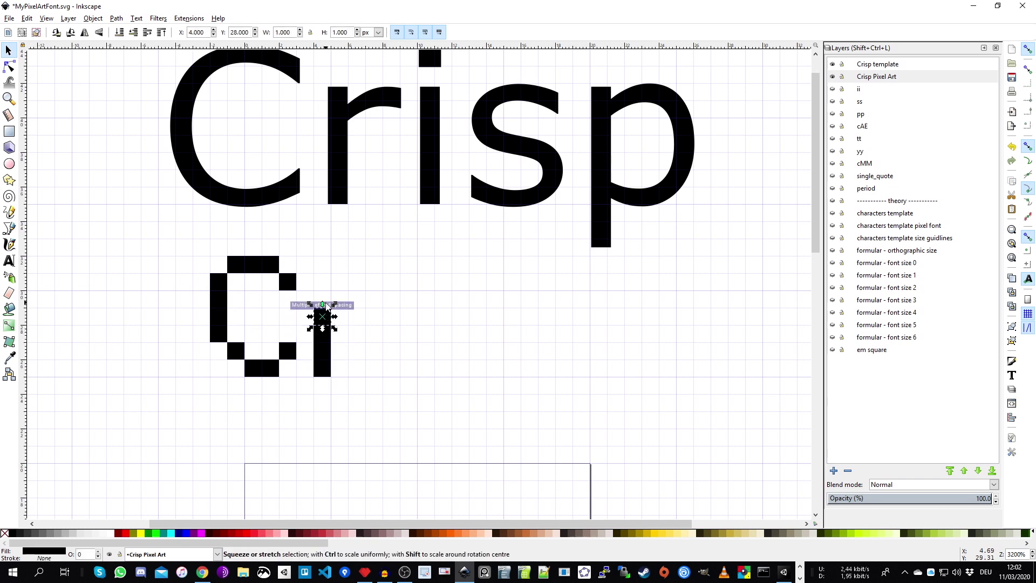
key("ctrl+v")
key("ctrl+v")
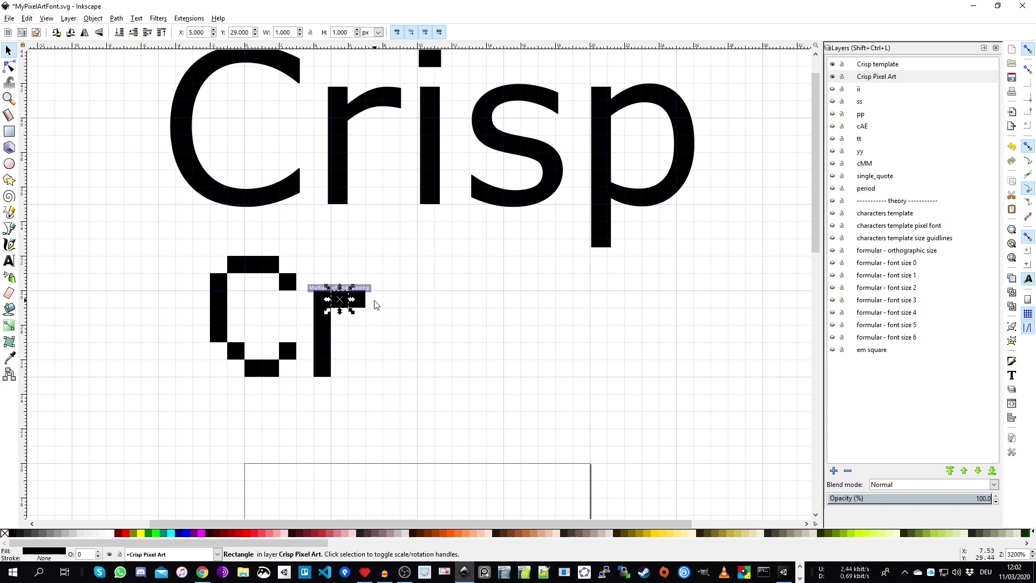
key("ctrl+v")
left_click(325, 301)
key("Delete")
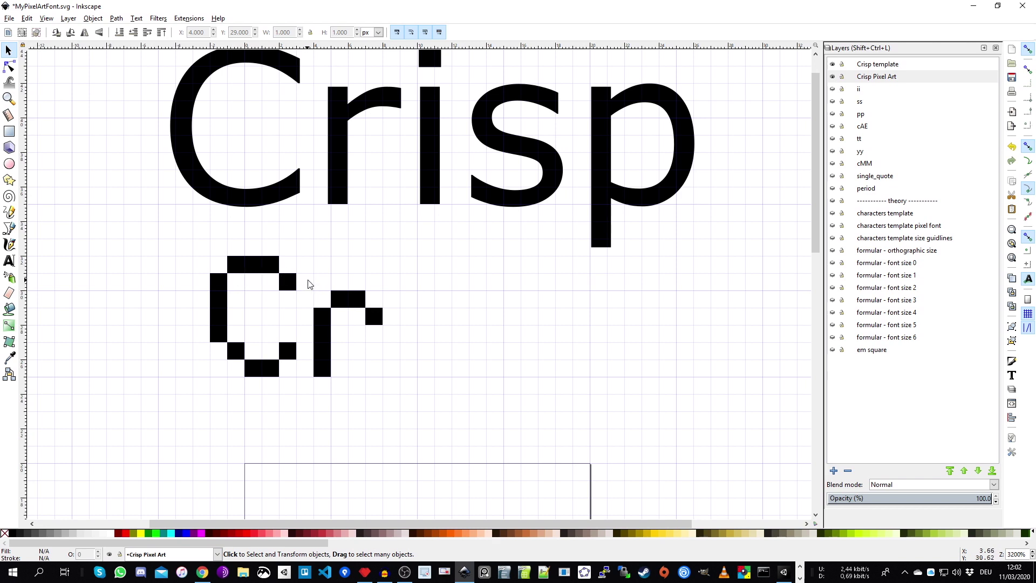
left_click_drag(309, 285, 392, 391)
left_click_drag(329, 374, 364, 375)
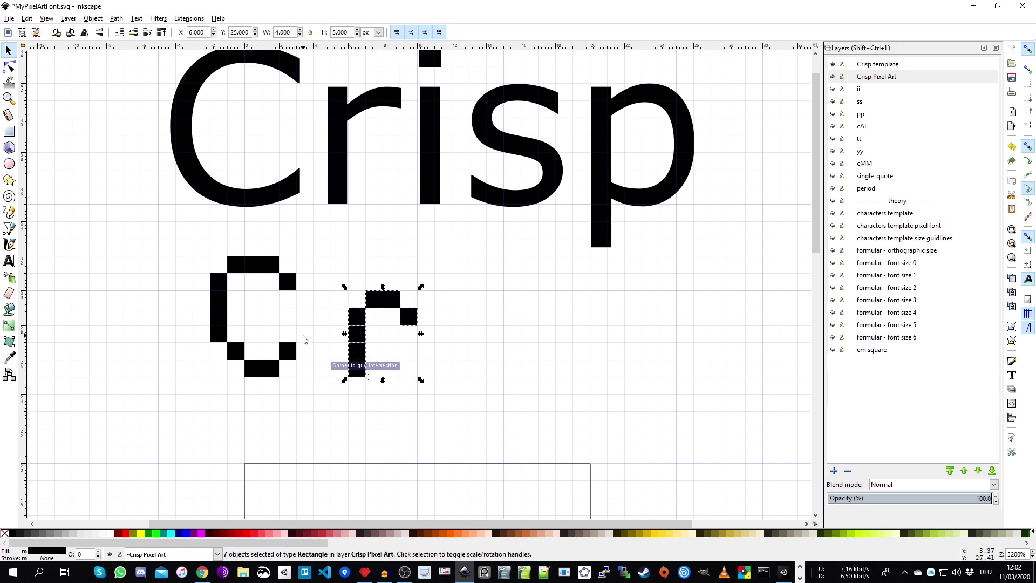
Step: Shift the C's top row one grid cell to the right
left_click_drag(292, 228, 226, 298)
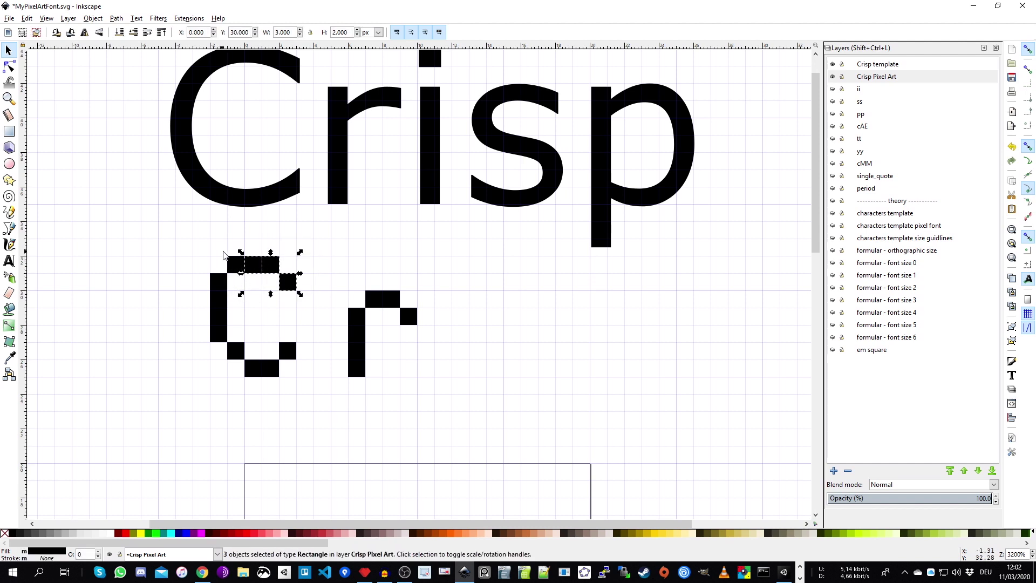
left_click_drag(216, 249, 330, 302)
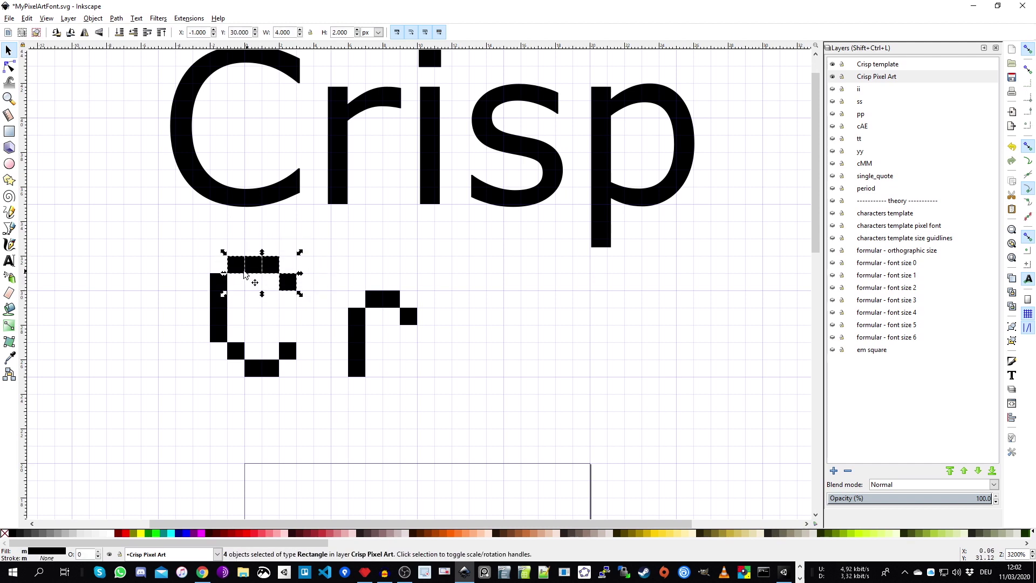
left_click_drag(245, 274, 262, 275)
left_click(240, 276)
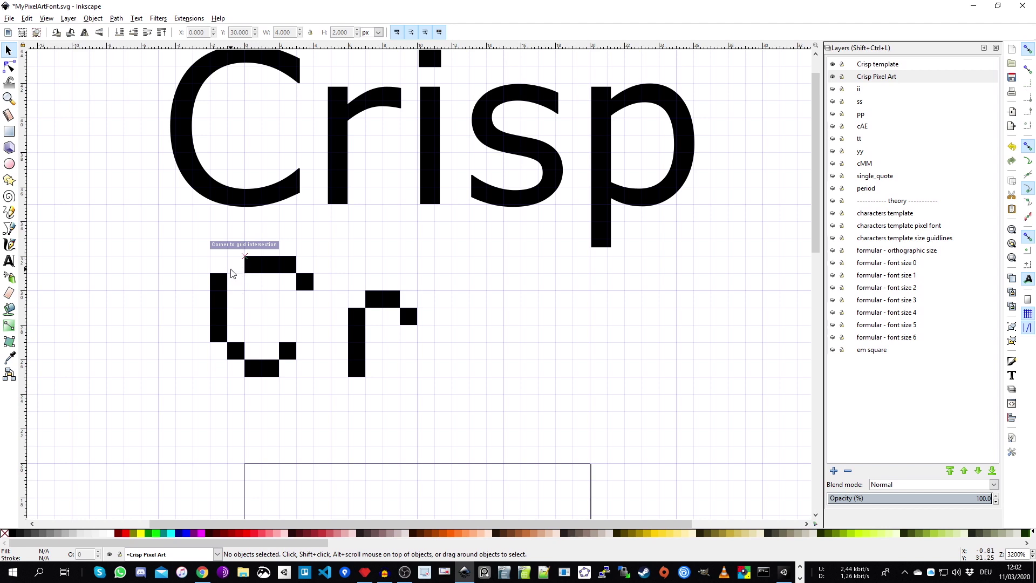
Step: Tidy the C's top-row pixels and move the r two cells left, closer to the C
key("ctrl+v")
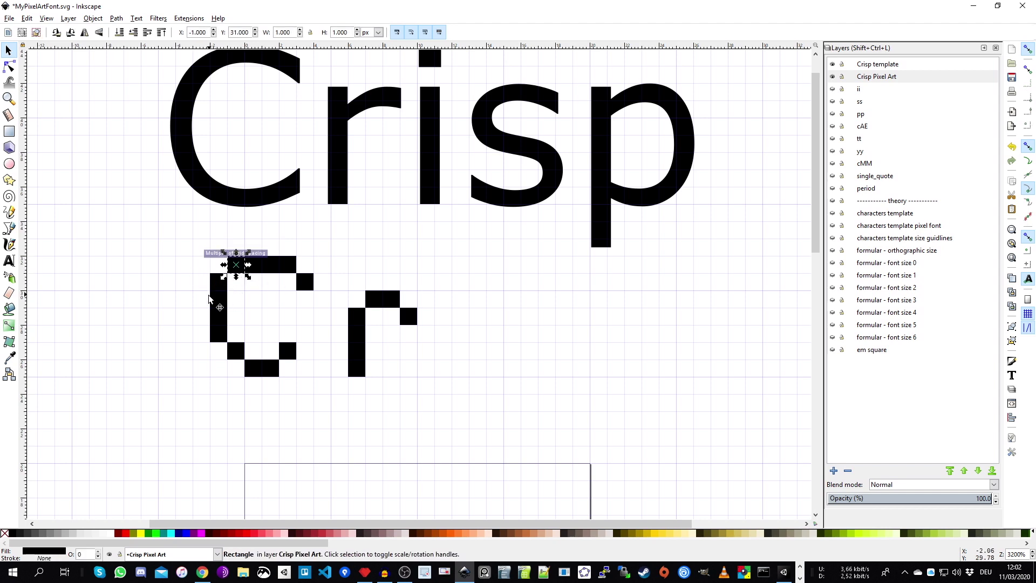
left_click_drag(242, 270, 227, 294)
key("Delete")
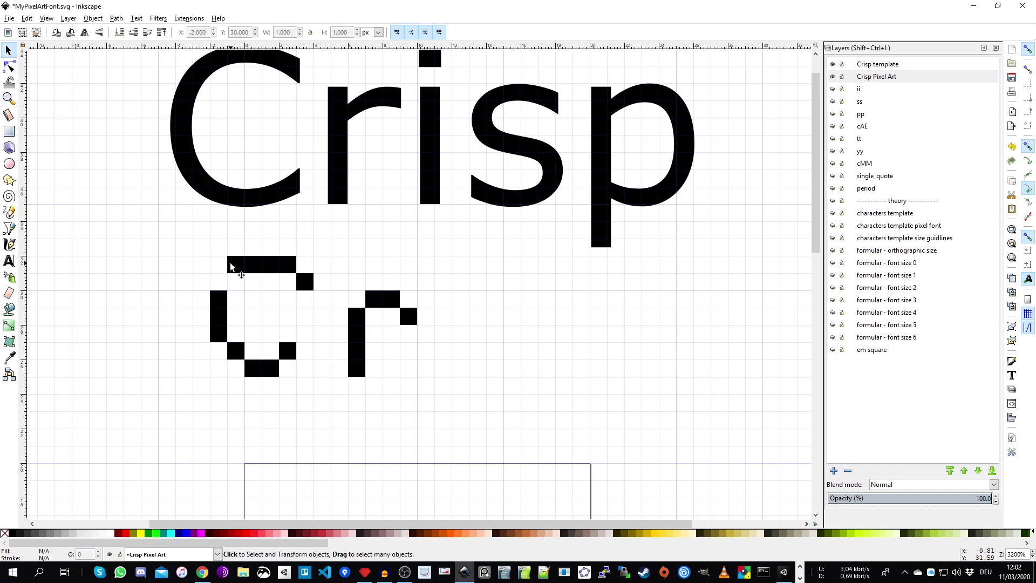
left_click(232, 263)
key("Delete")
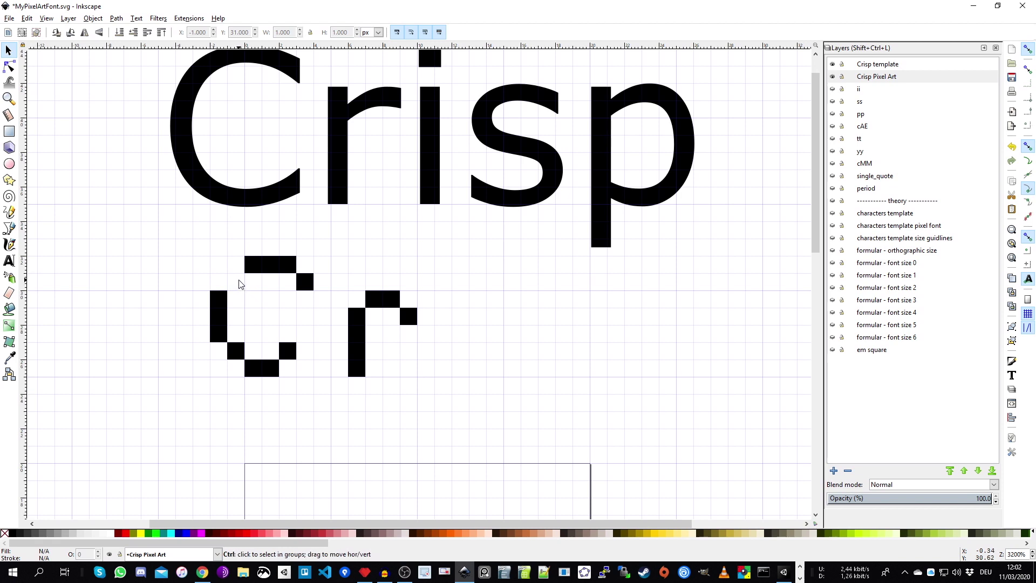
key("ctrl+v")
left_click(267, 262)
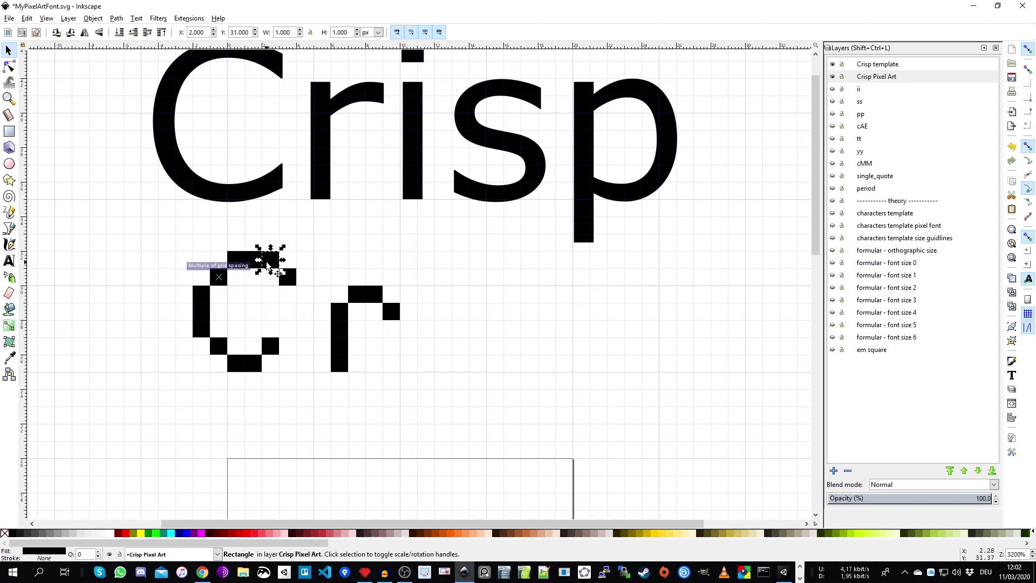
key("Delete")
left_click_drag(289, 274, 410, 398)
left_click_drag(340, 370, 305, 370)
left_click(399, 382)
Step: Zoom out and show the characters template sample text
scroll(448, 372, "down", 2)
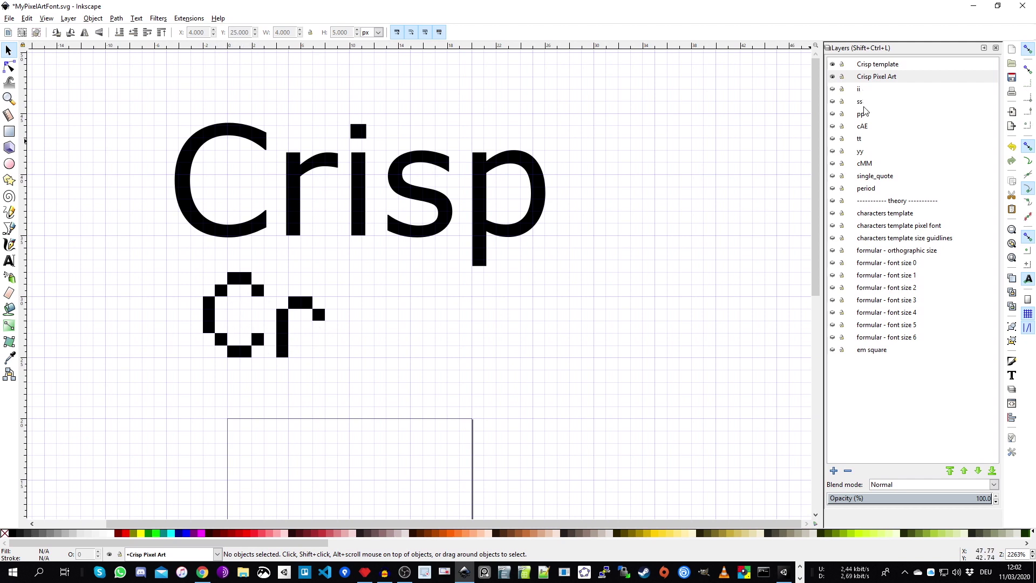
scroll(548, 319, "down", 4)
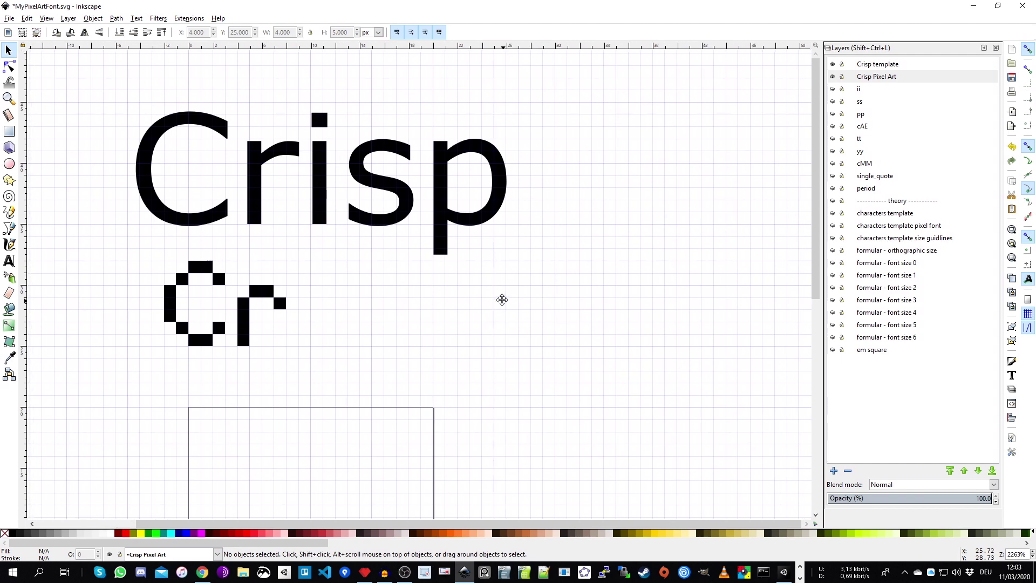
scroll(470, 317, "down", 1)
left_click_drag(537, 338, 435, 287)
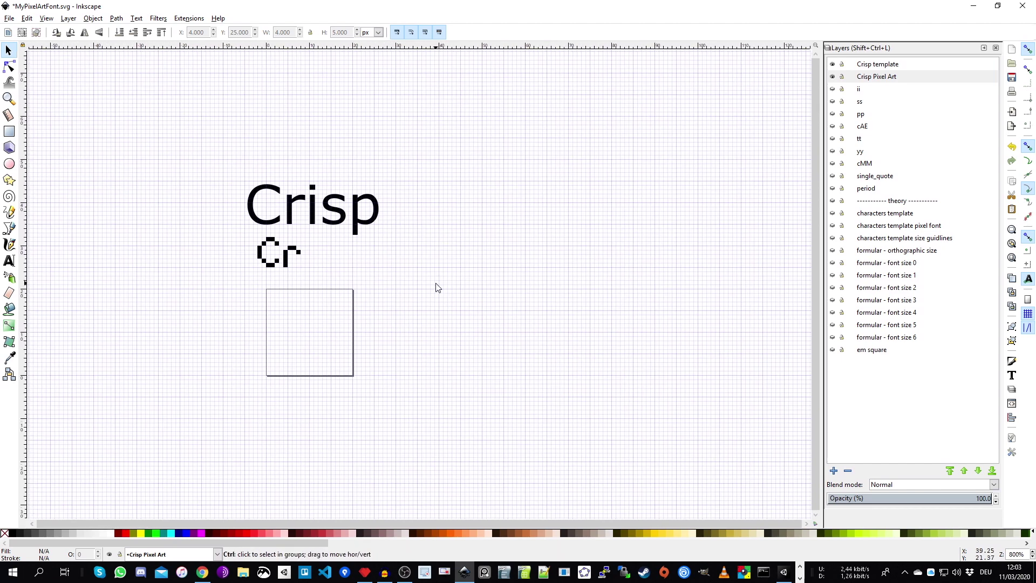
scroll(437, 288, "up", 1)
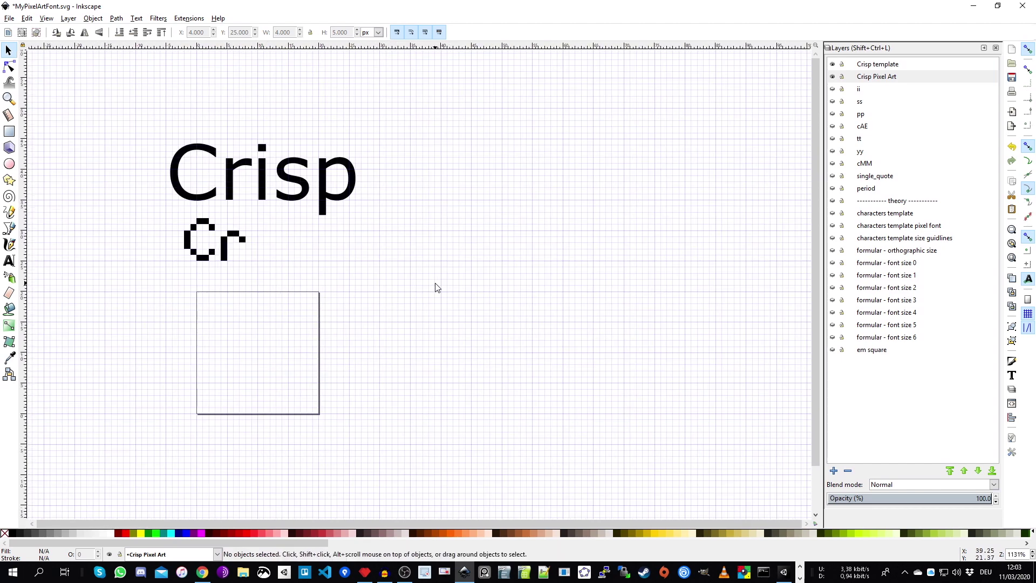
left_click(894, 214)
key("ctrl+Right")
key("ctrl+Right")
key("ctrl+Right")
key("ctrl+Right")
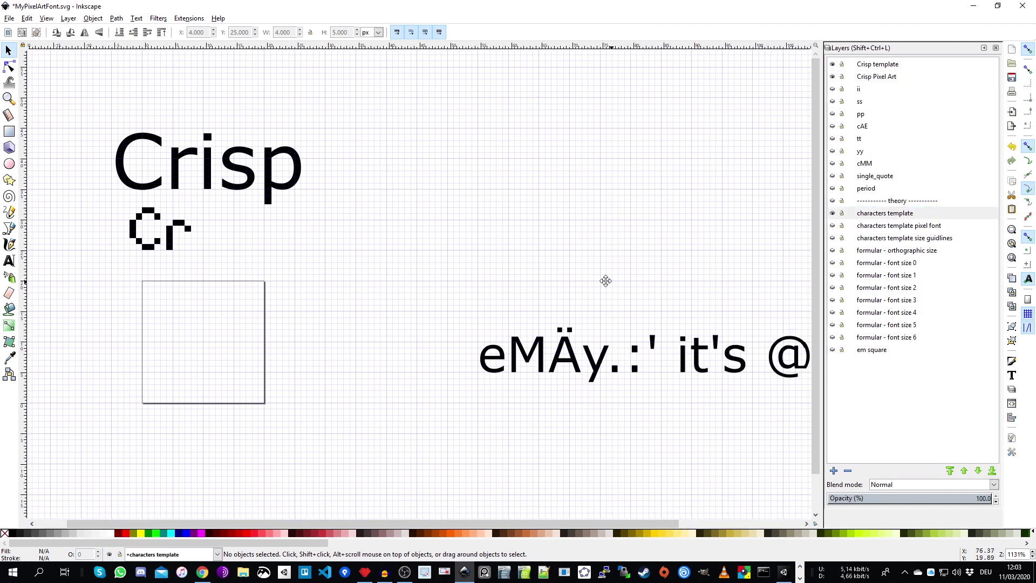
Step: Switch to the characters template pixel font layer and view its pixel-font sample
scroll(580, 316, "down", 1)
scroll(585, 307, "right", 3)
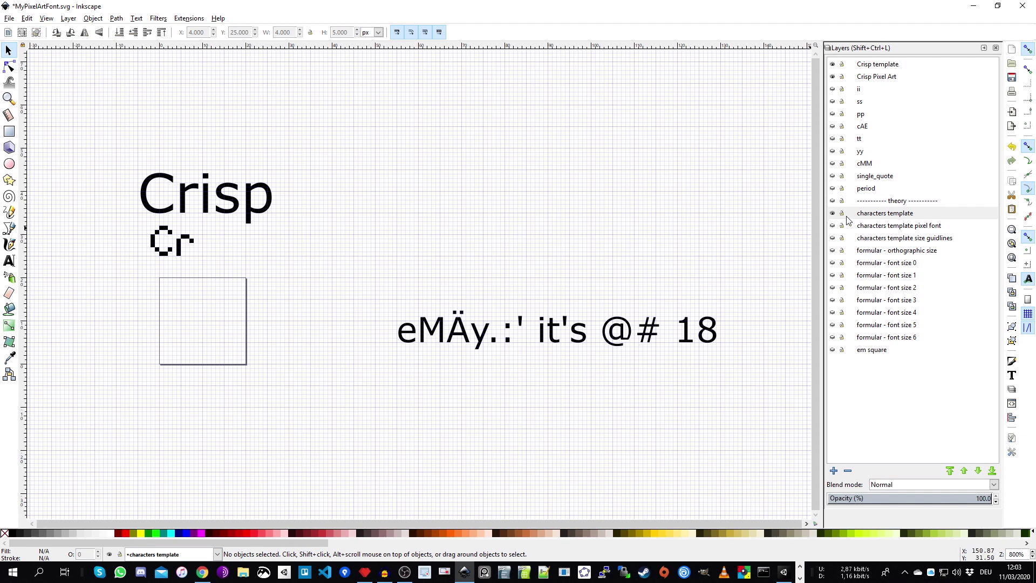
left_click(870, 230)
scroll(603, 294, "down", 1)
scroll(603, 294, "right", 1)
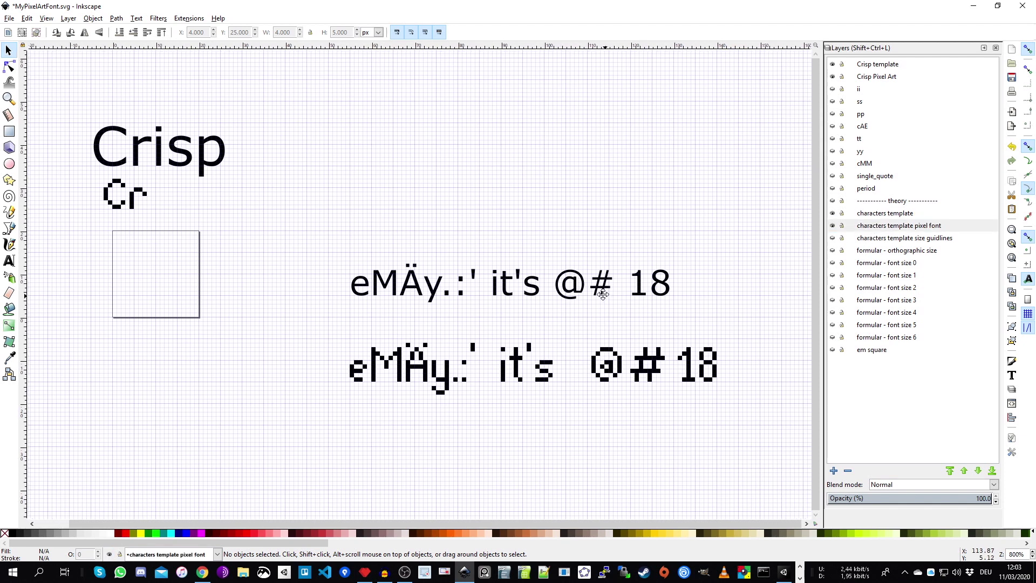
scroll(603, 294, "down", 1)
scroll(603, 294, "right", 1)
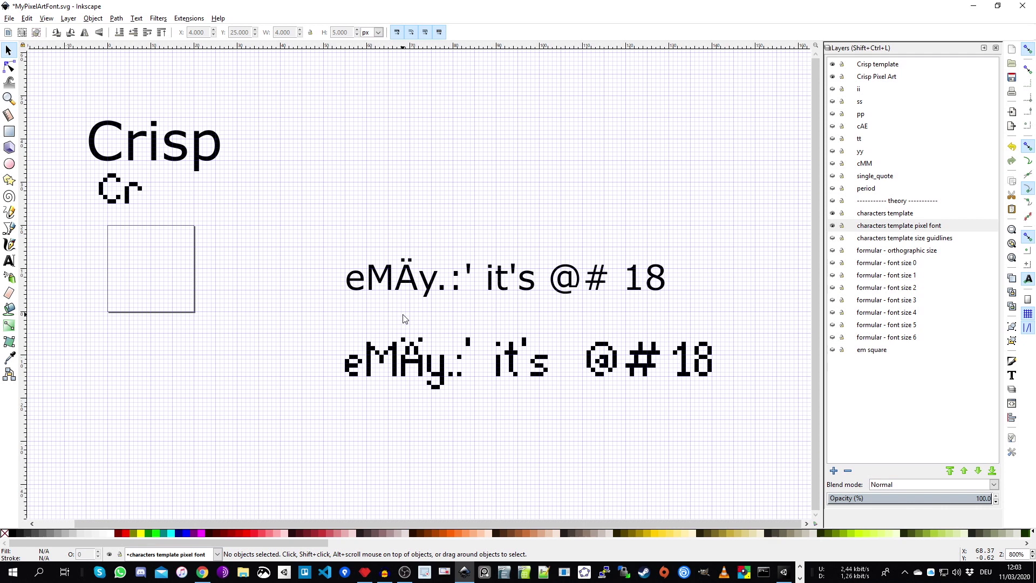
scroll(416, 296, "down", 1)
scroll(416, 296, "right", 1)
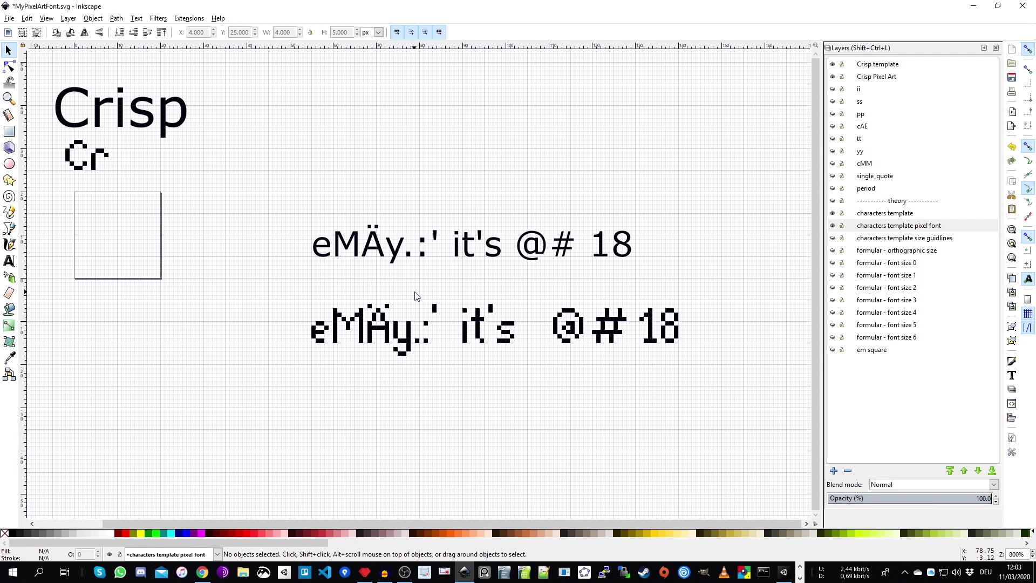
scroll(421, 302, "up", 1)
scroll(408, 307, "right", 1)
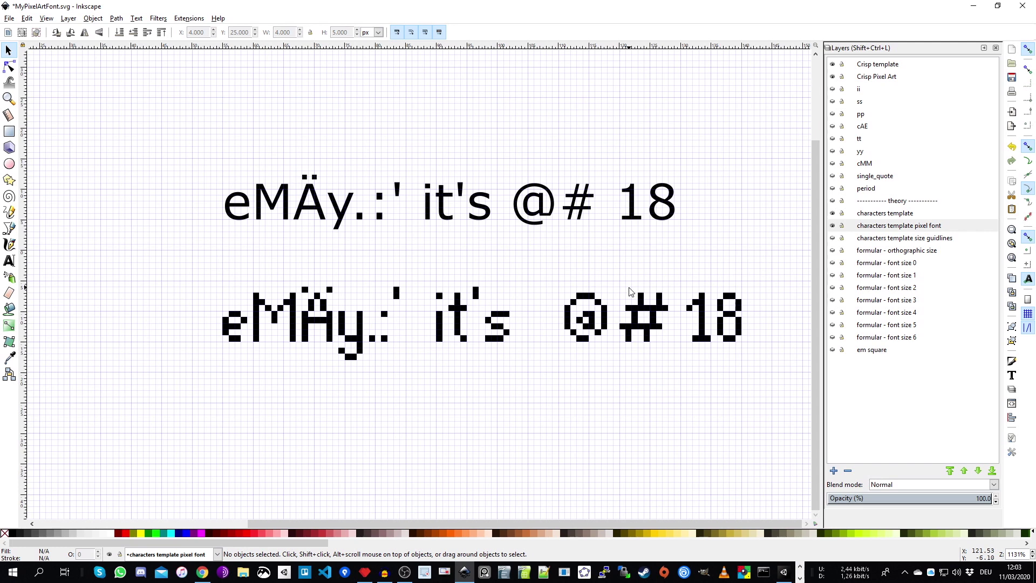
left_click(883, 240)
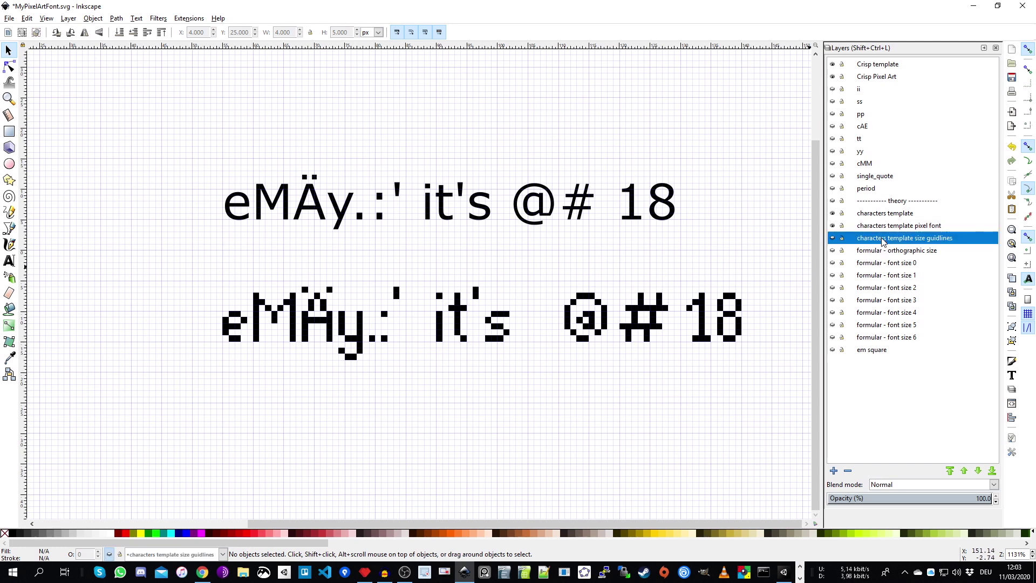
Step: Turn on the 'characters template size guidlines' layer and pan across the pixel letters at 3200% zoom
left_click(834, 238)
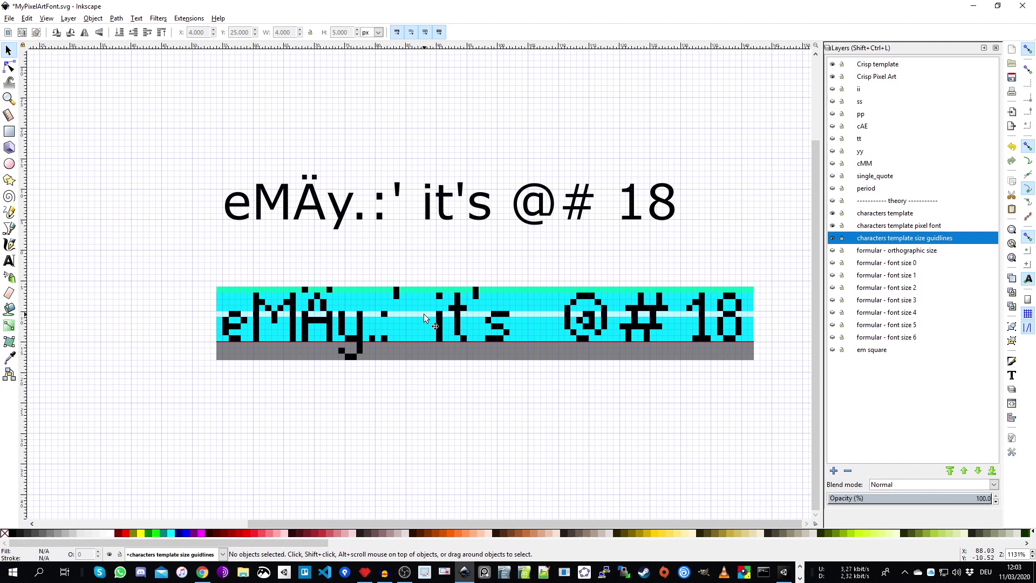
scroll(277, 334, "up", 3)
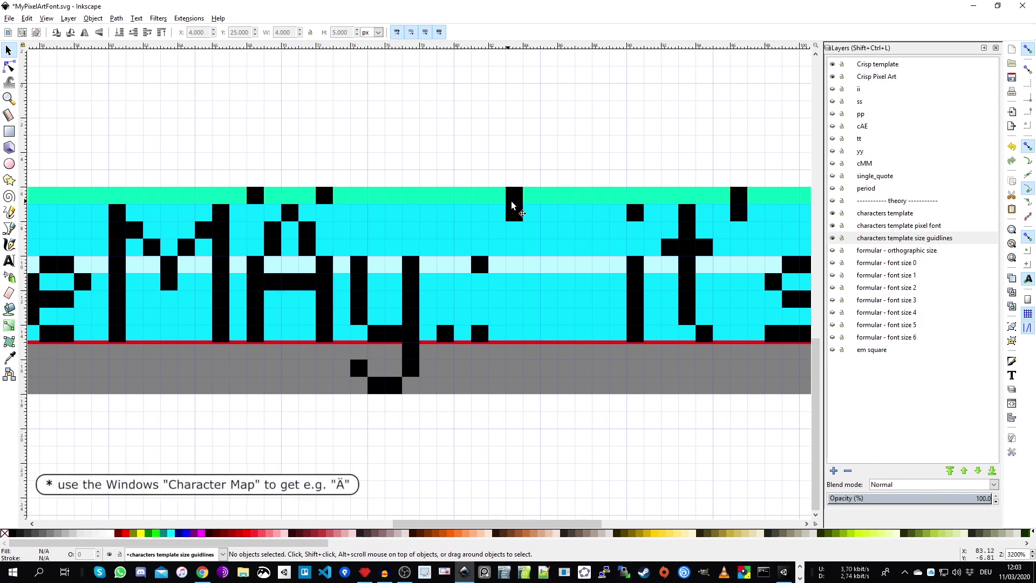
scroll(594, 220, "right", 3)
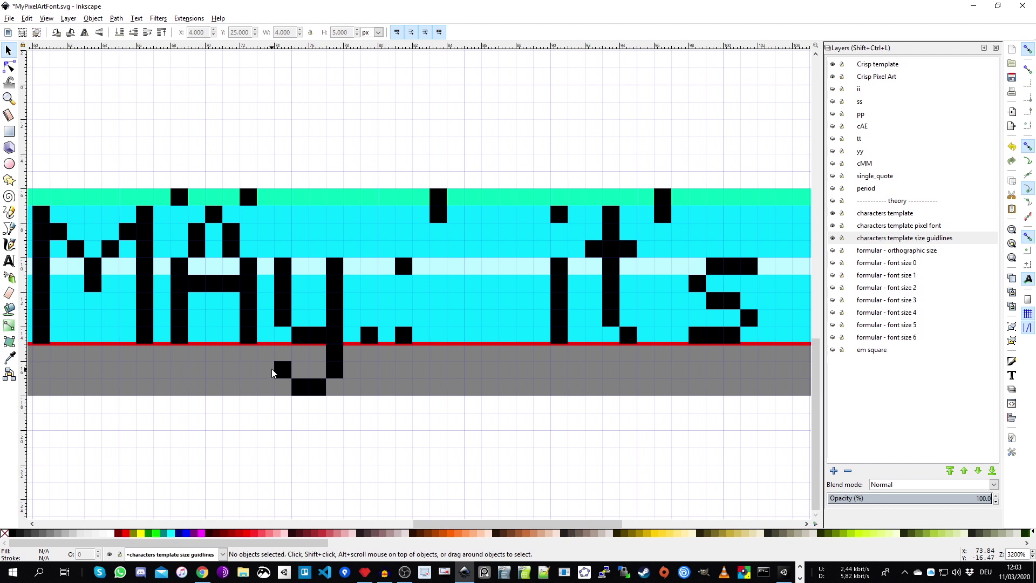
left_click_drag(273, 372, 345, 358)
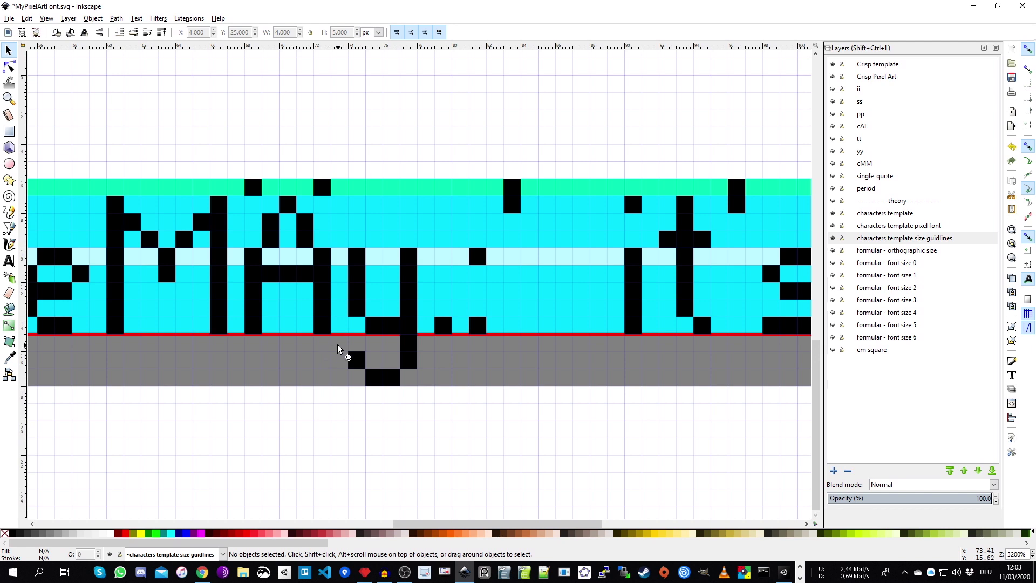
left_click_drag(335, 340, 402, 367)
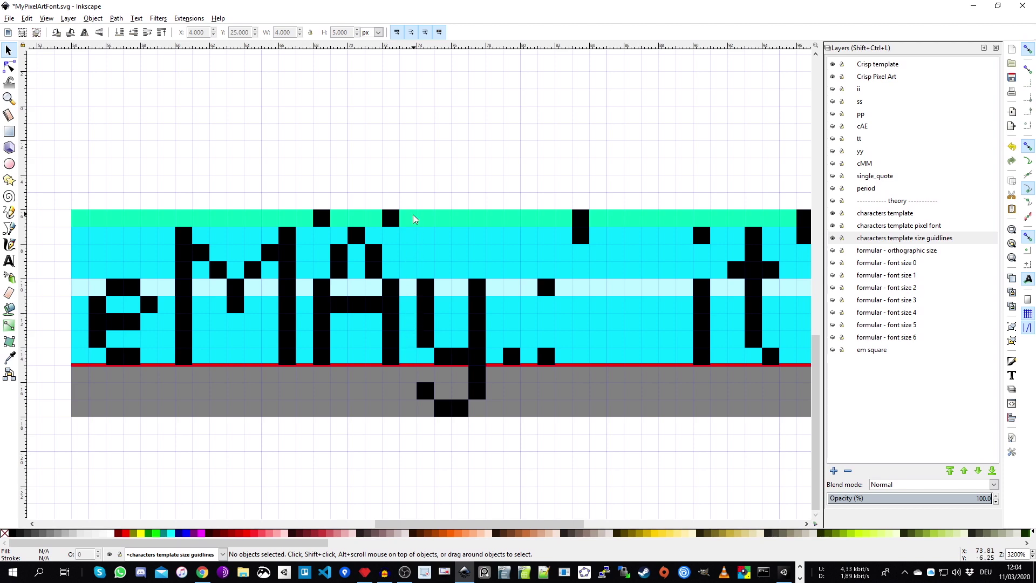
Step: Replace the Ascent placeholder in the Character Container diagram with 9 px
key("5")
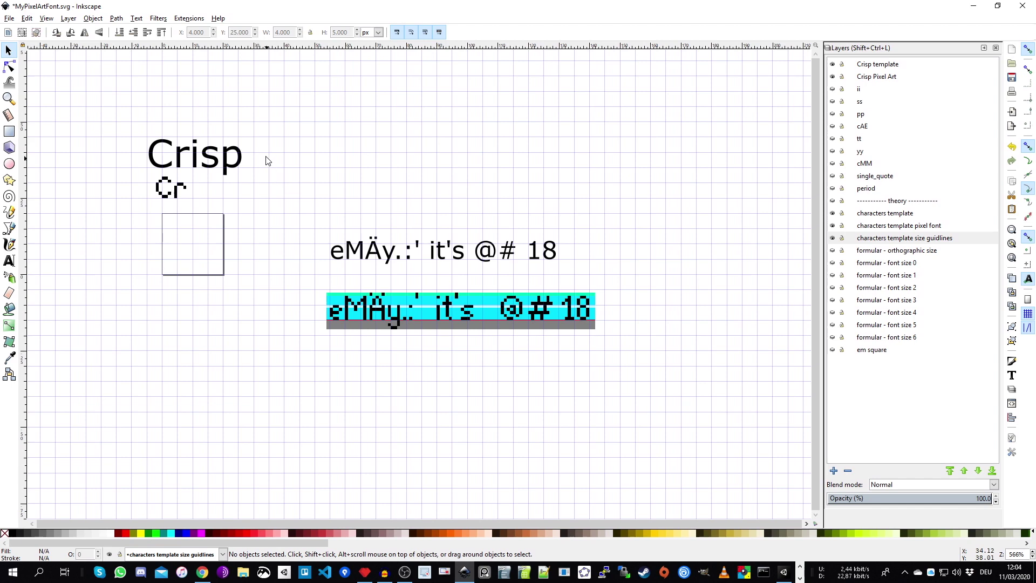
left_click_drag(266, 160, 417, 302)
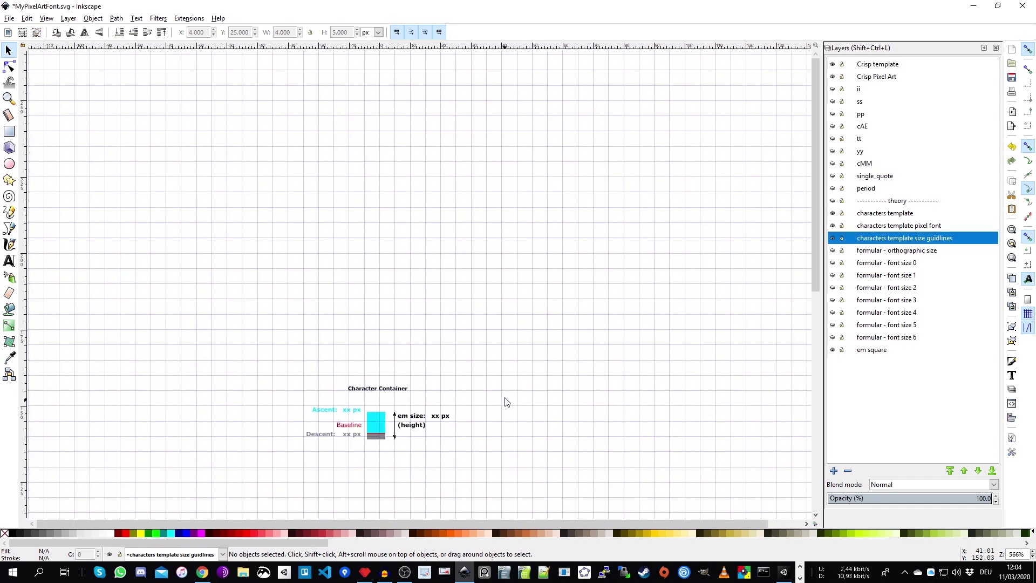
scroll(371, 340, "up", 6)
scroll(371, 340, "down", 2)
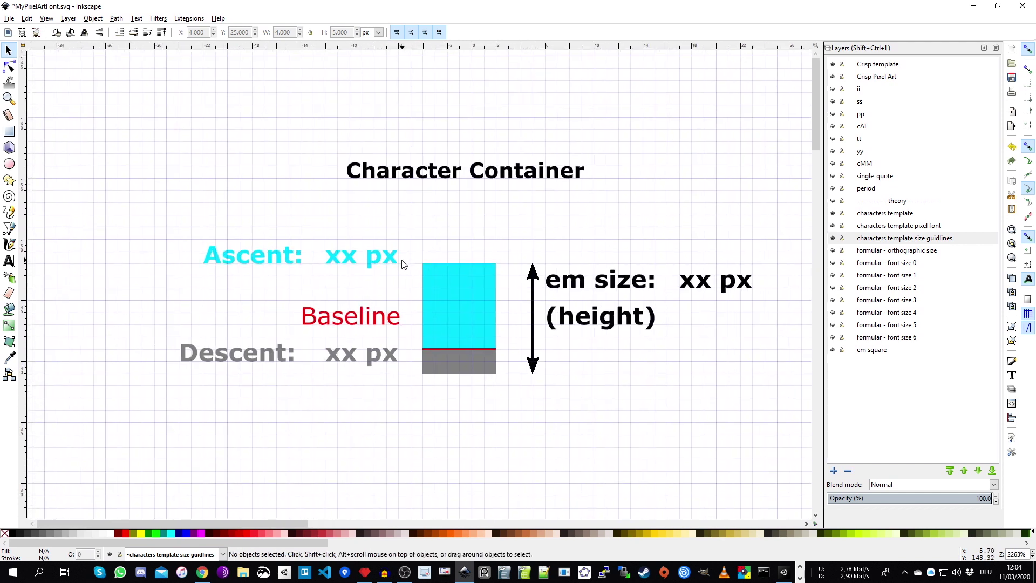
double_click(345, 254)
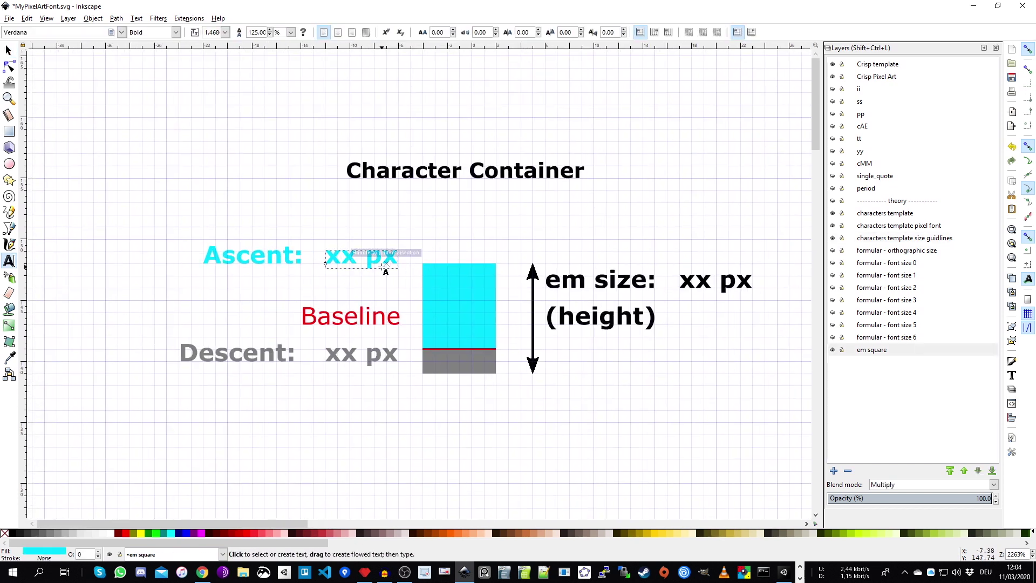
key("BackSpace")
key("BackSpace")
type("9")
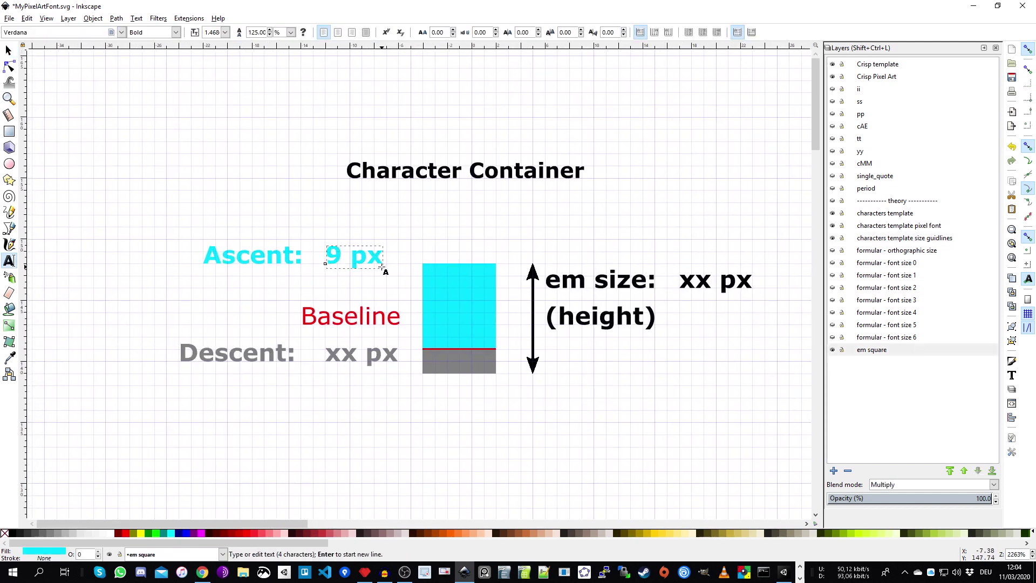
key("Escape")
Step: Replace the Descent placeholder with 3 px
left_click(346, 356)
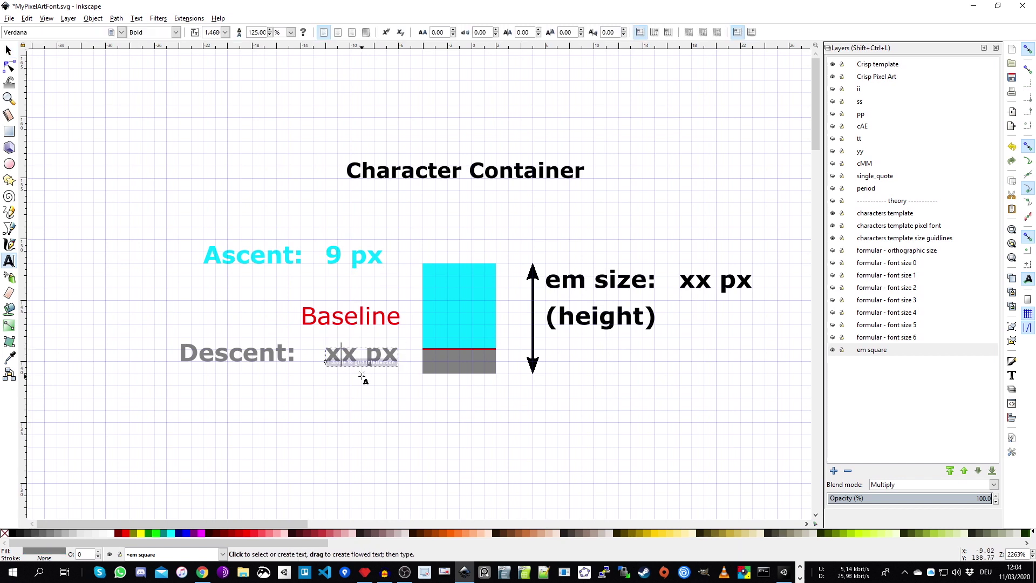
key("BackSpace")
key("Delete")
type("3")
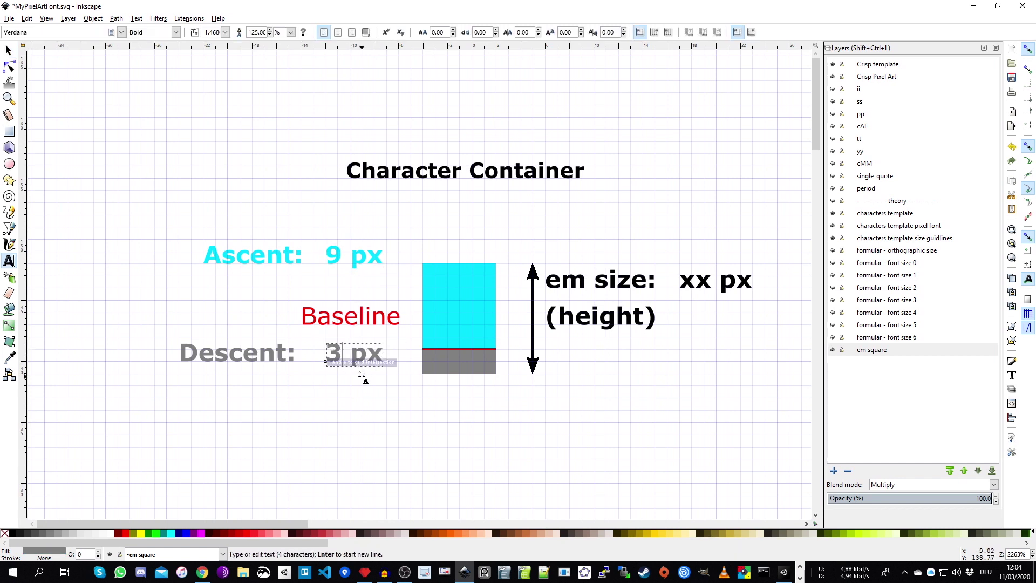
key("F1")
key("Escape")
Step: Replace the em size placeholder with 12 px
left_click(702, 285)
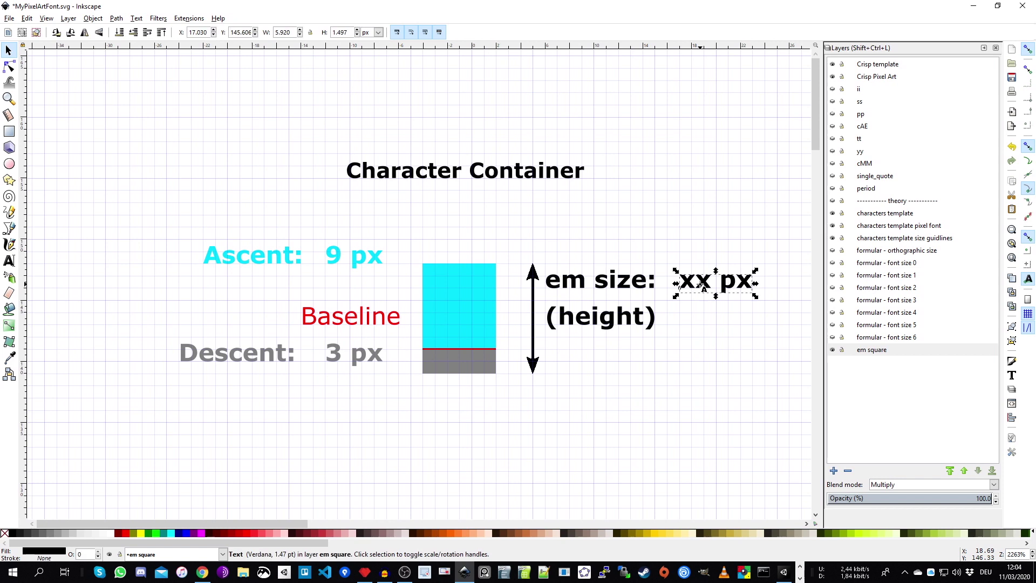
double_click(696, 284)
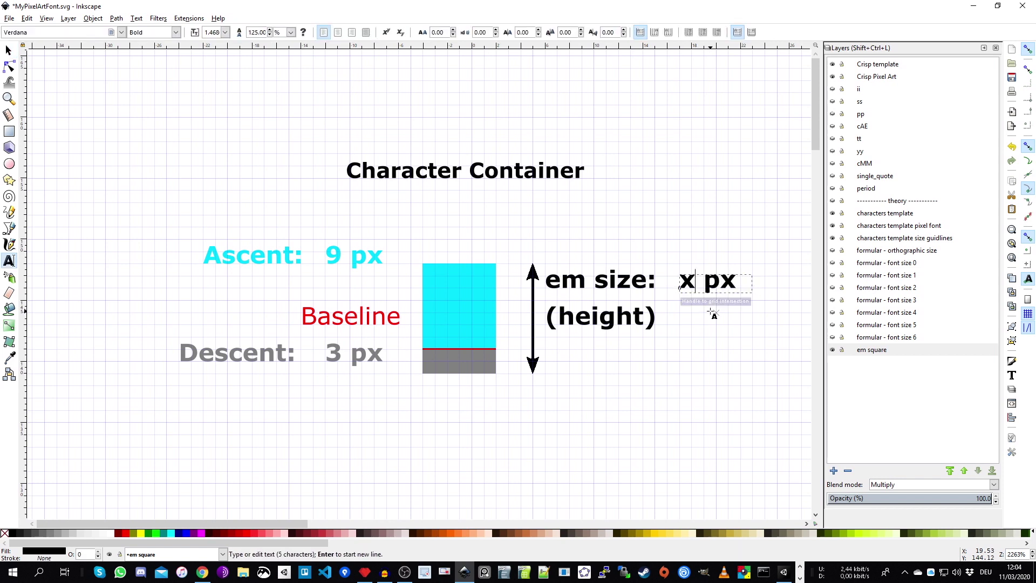
key("BackSpace")
type("12")
key("F1")
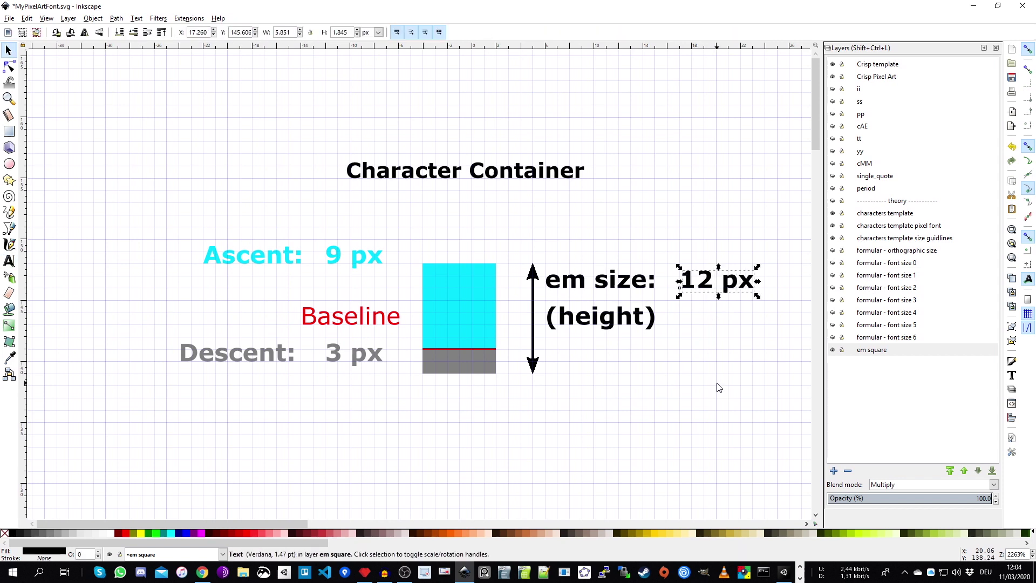
left_click(716, 331)
scroll(716, 330, "down", 1)
scroll(716, 331, "right", 4)
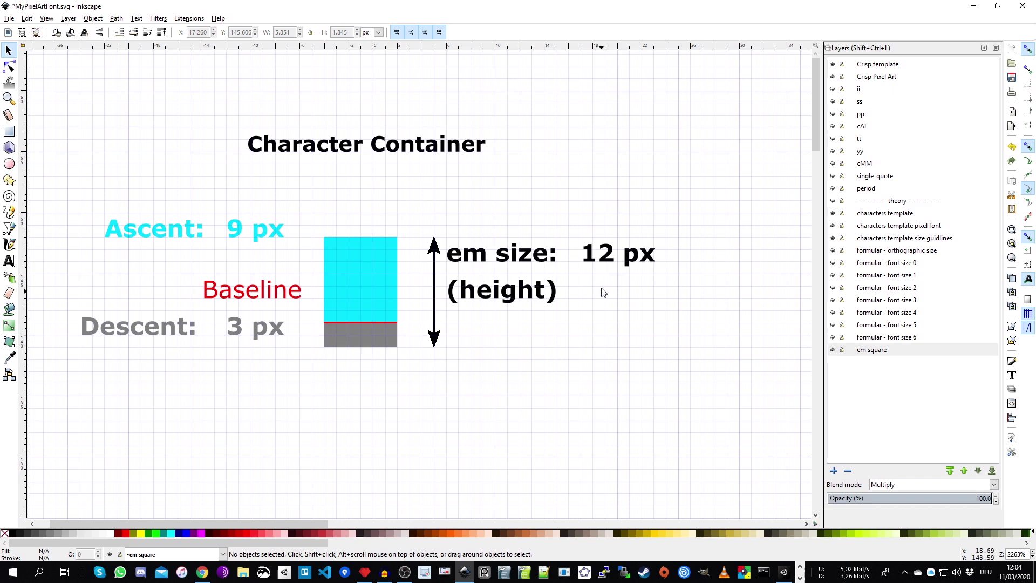
scroll(590, 337, "down", 3)
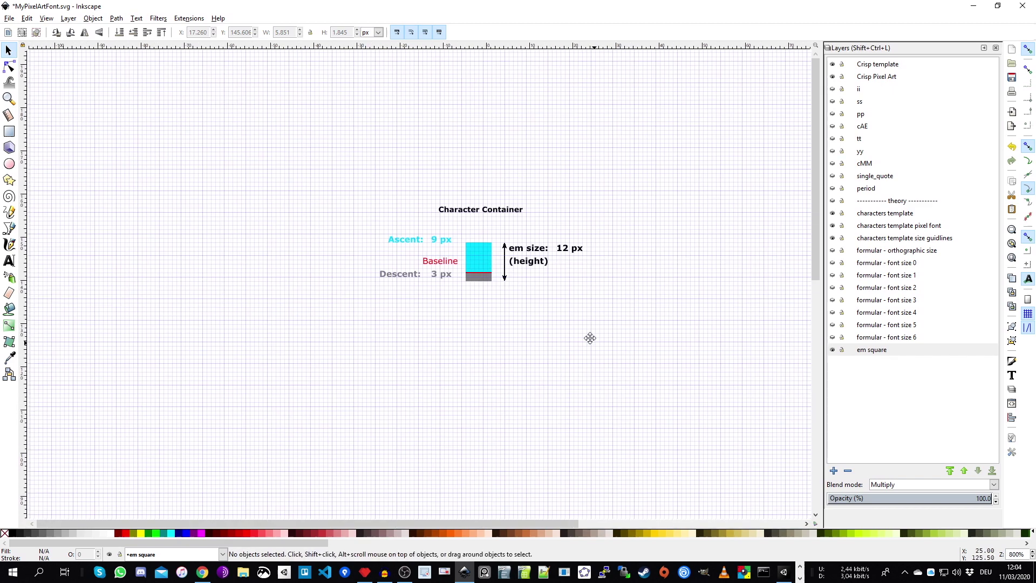
scroll(405, 132, "up", 2)
scroll(511, 220, "up", 2)
scroll(510, 220, "left", 1)
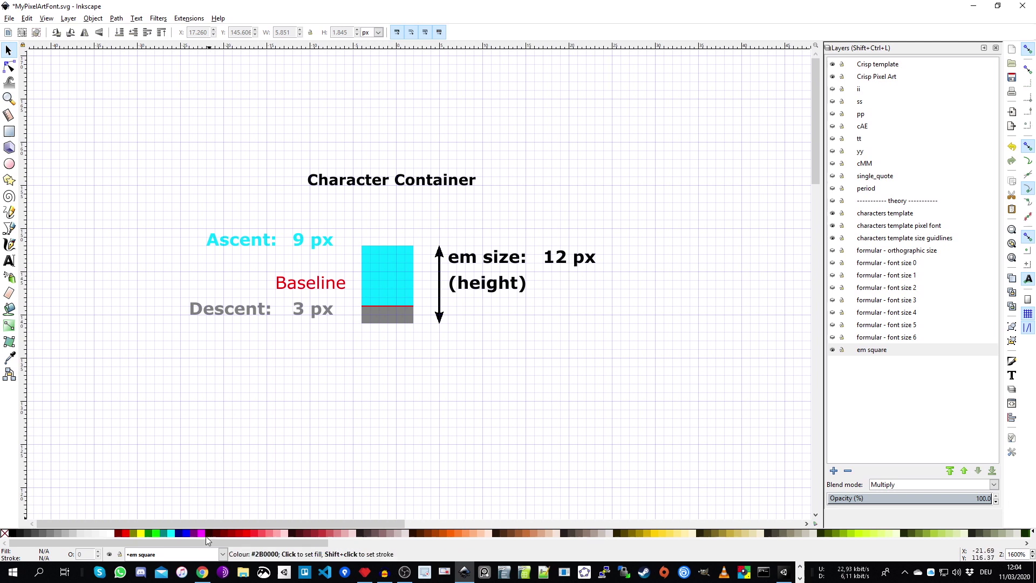
left_click(202, 572)
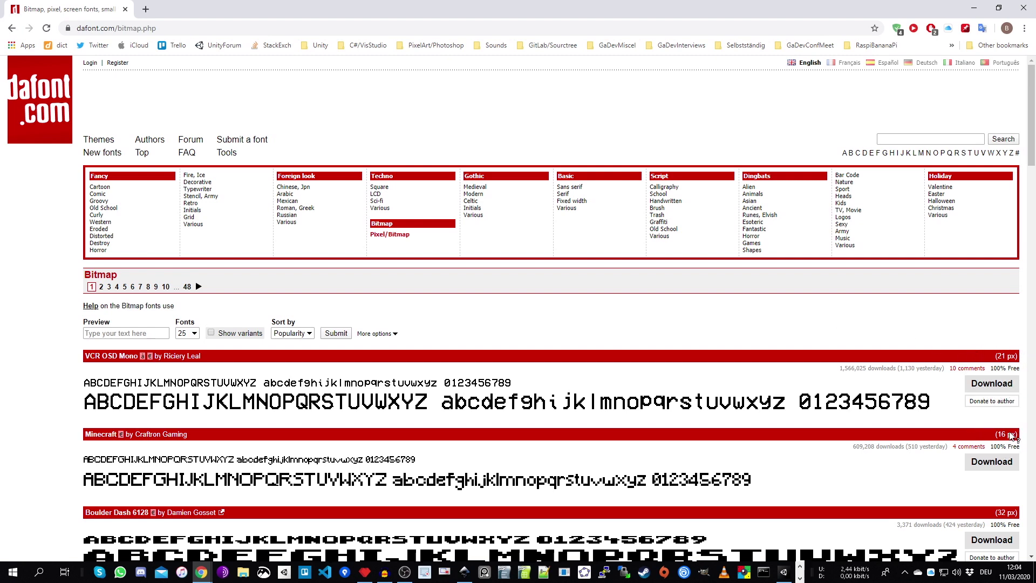
Step: Select the pixel Cr on the Crisp Pixel Art layer and move it beside the cyan eMÄy sample
left_click(973, 9)
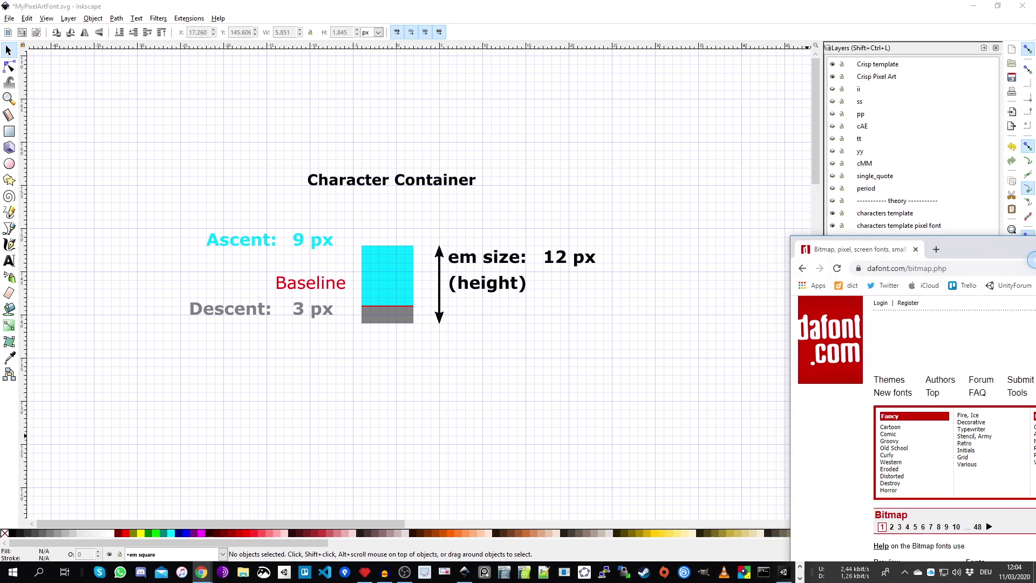
left_click(573, 257)
left_click(595, 321)
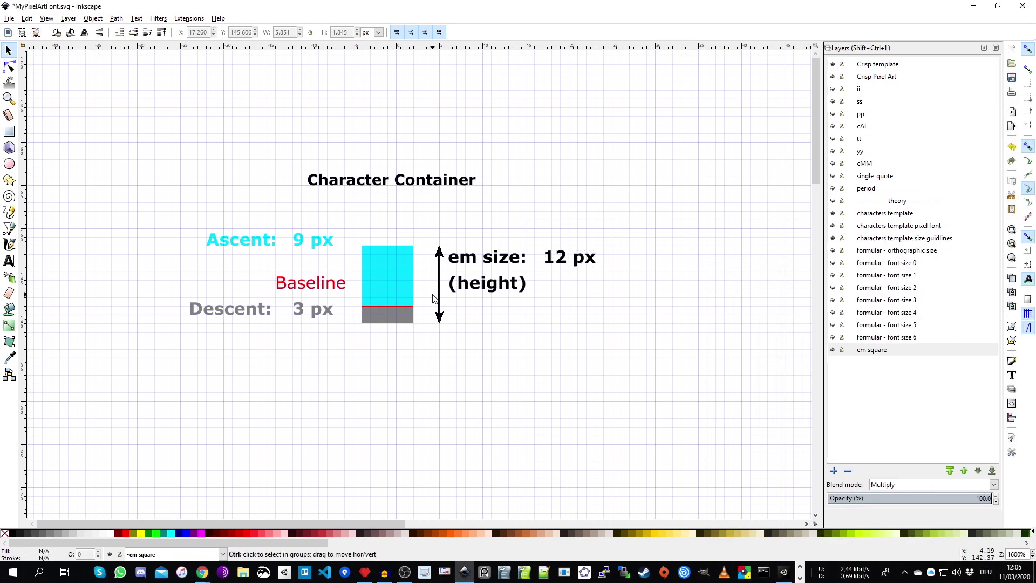
key("minus")
left_click_drag(617, 432, 516, 165)
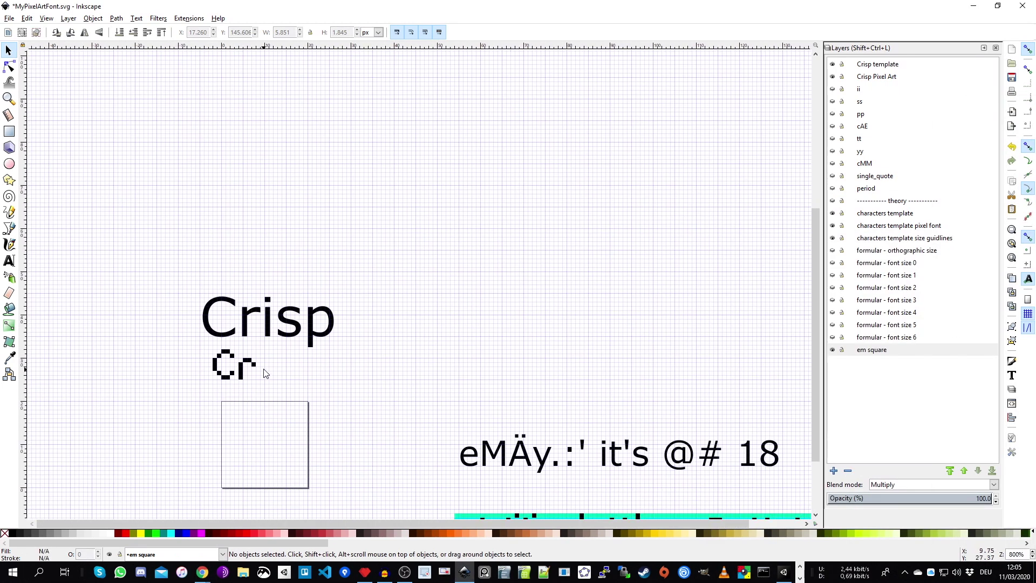
scroll(220, 378, "up", 2)
left_click(871, 80)
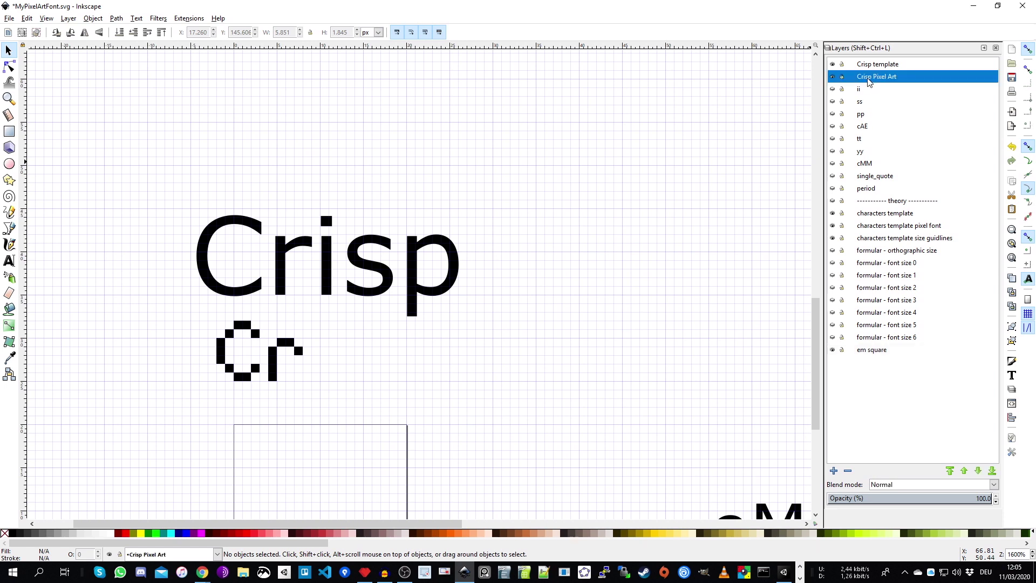
left_click_drag(182, 310, 403, 423)
left_click_drag(608, 447, 438, 146)
left_click_drag(148, 121, 529, 455)
left_click_drag(528, 495, 367, 377)
scroll(367, 386, "up", 2, "ctrl")
left_click(363, 207)
scroll(363, 206, "down", 1, "ctrl")
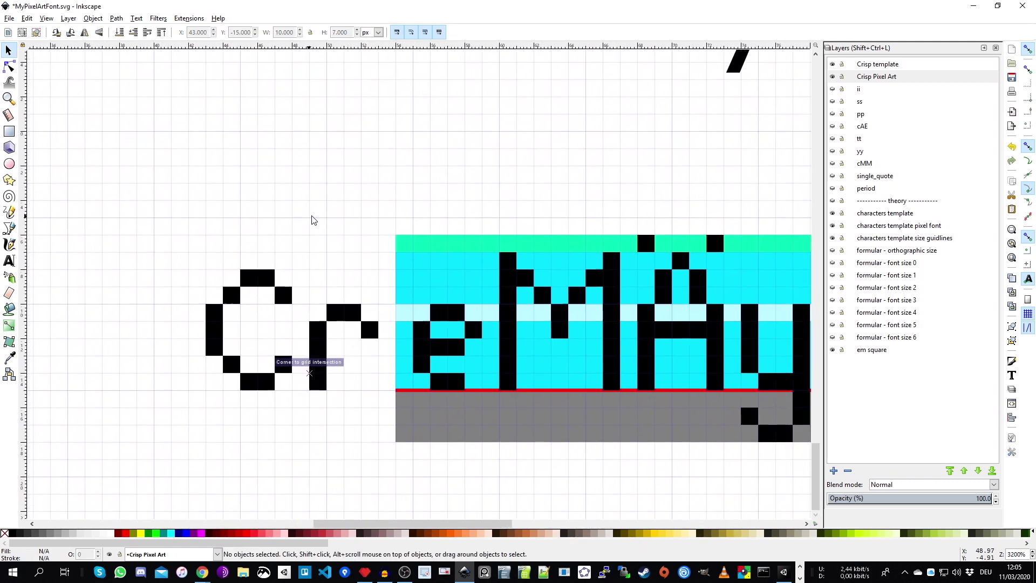
scroll(330, 231, "down", 1, "ctrl")
Step: Check the pixel Cr selection from layer ii, then make Crisp template the current layer
left_click(901, 89)
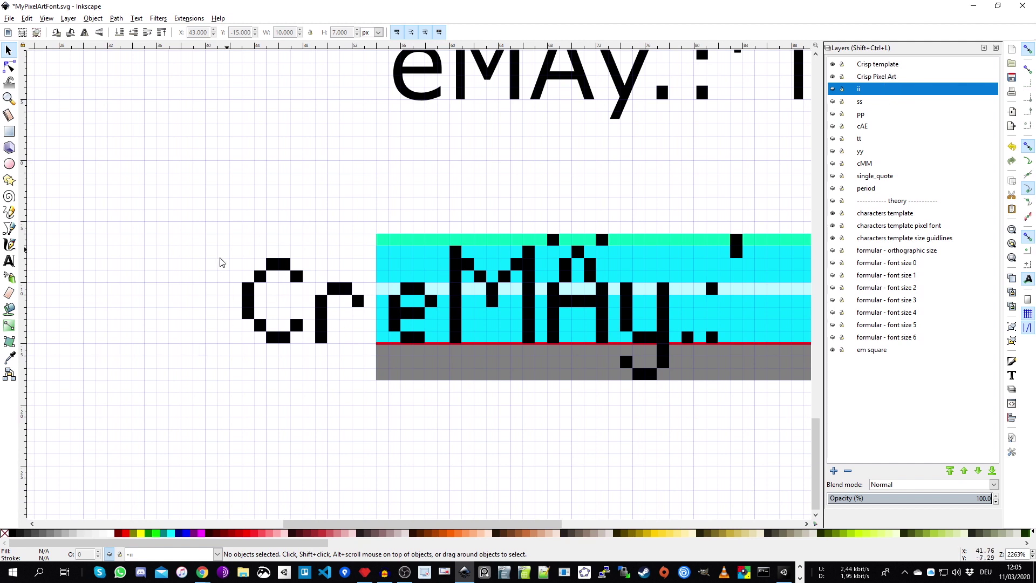
left_click_drag(131, 155, 375, 378)
scroll(353, 255, "down", 1, "ctrl")
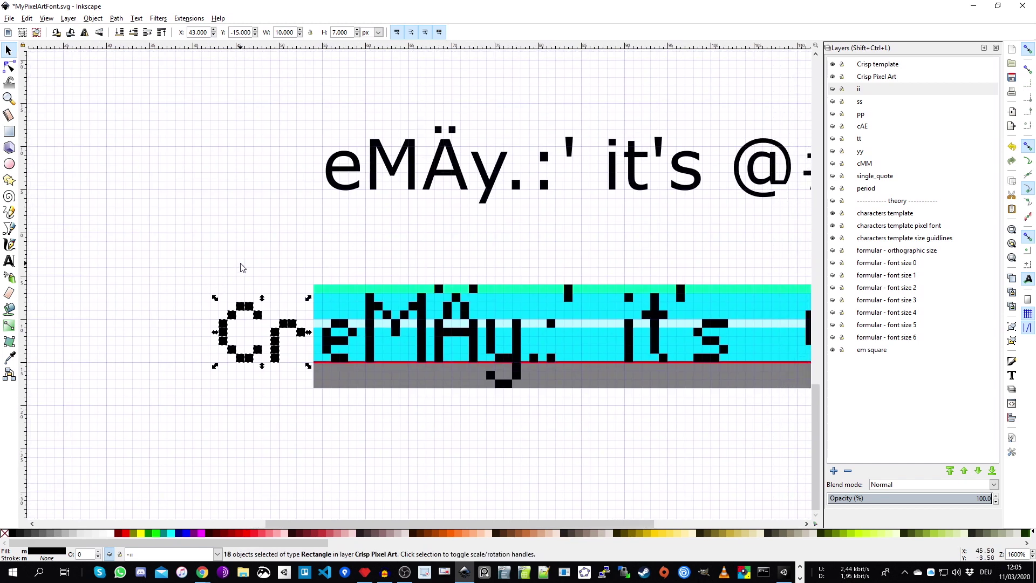
left_click(243, 268)
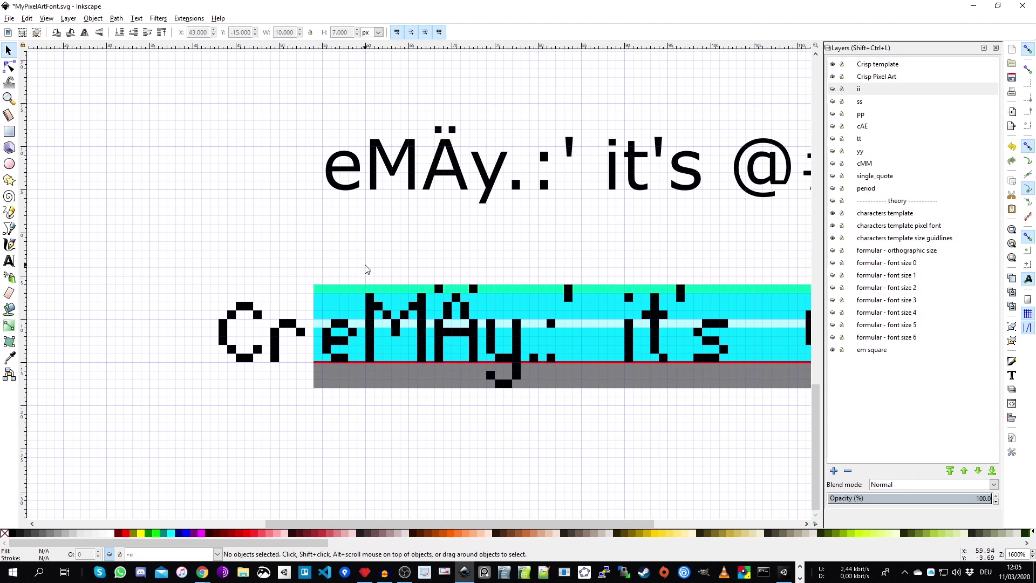
scroll(346, 256, "up", 2, "ctrl")
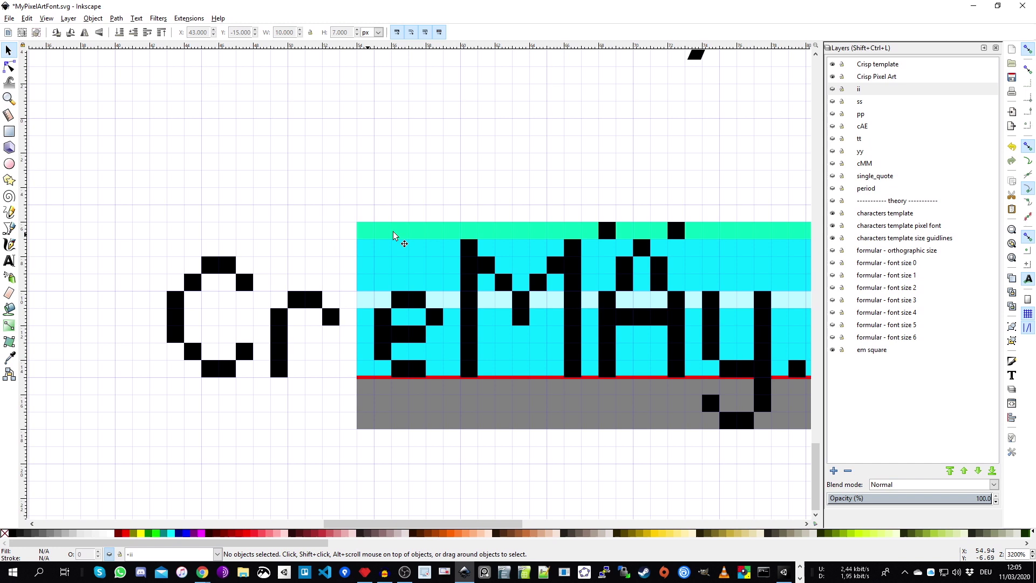
left_click(869, 67)
Step: On the Crisp Pixel Art layer, raise the C's top pixels by one grid unit
left_click(875, 77)
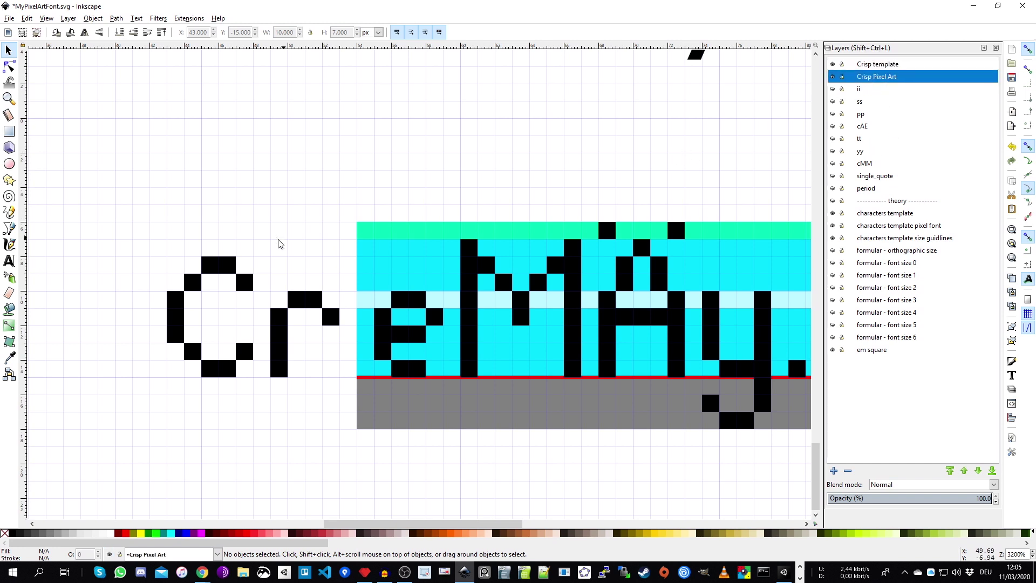
left_click_drag(122, 227, 273, 312)
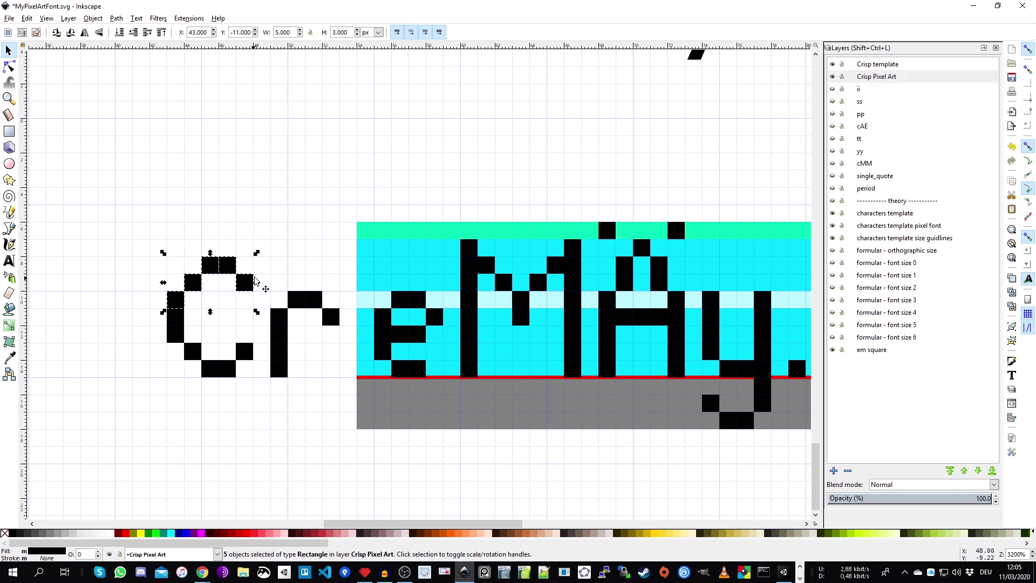
left_click(324, 265)
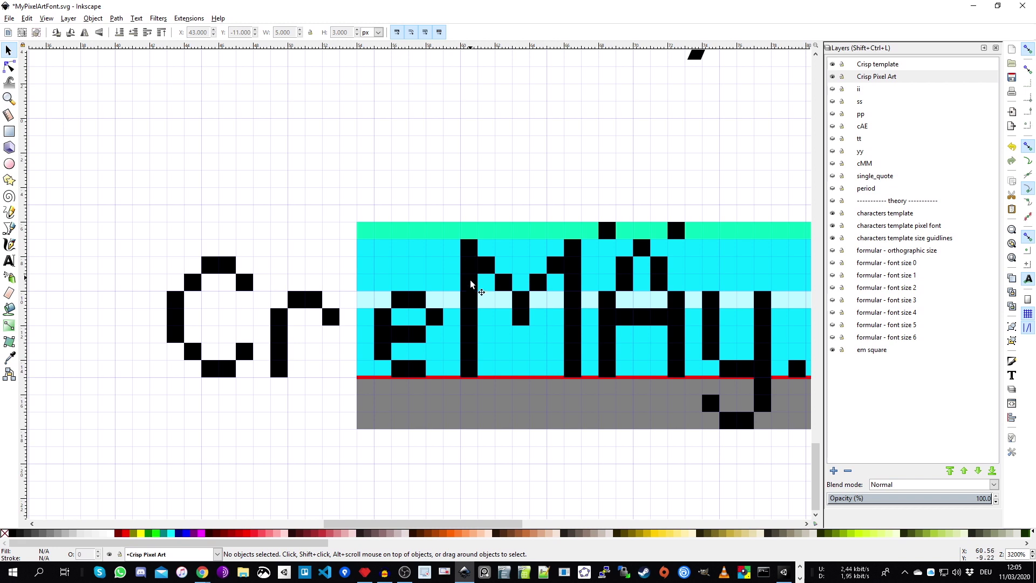
left_click_drag(127, 216, 275, 319)
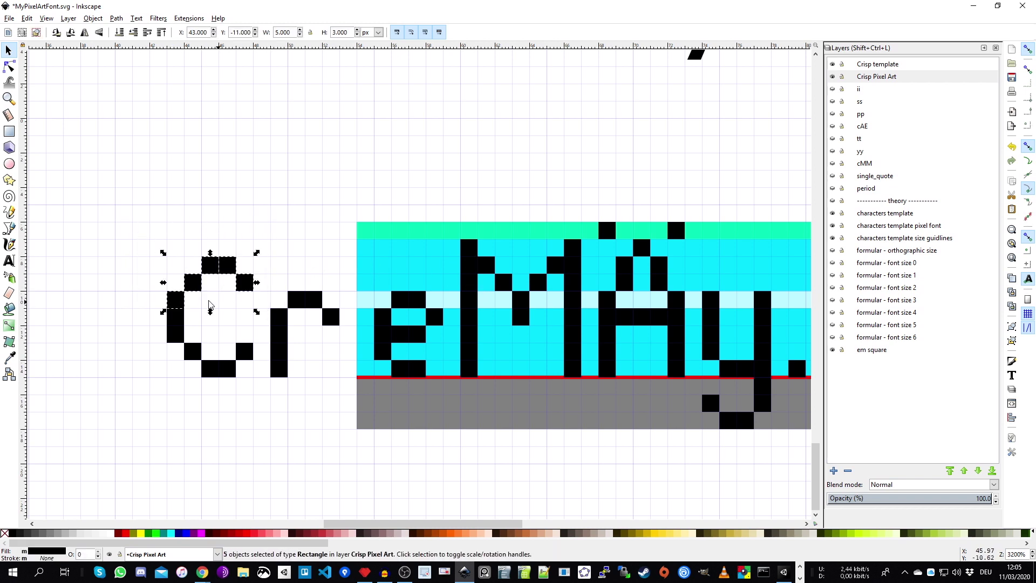
left_click_drag(176, 300, 175, 282)
Step: Move the C's left-column pixel up one unit to close the gap in its left side
left_click(176, 316)
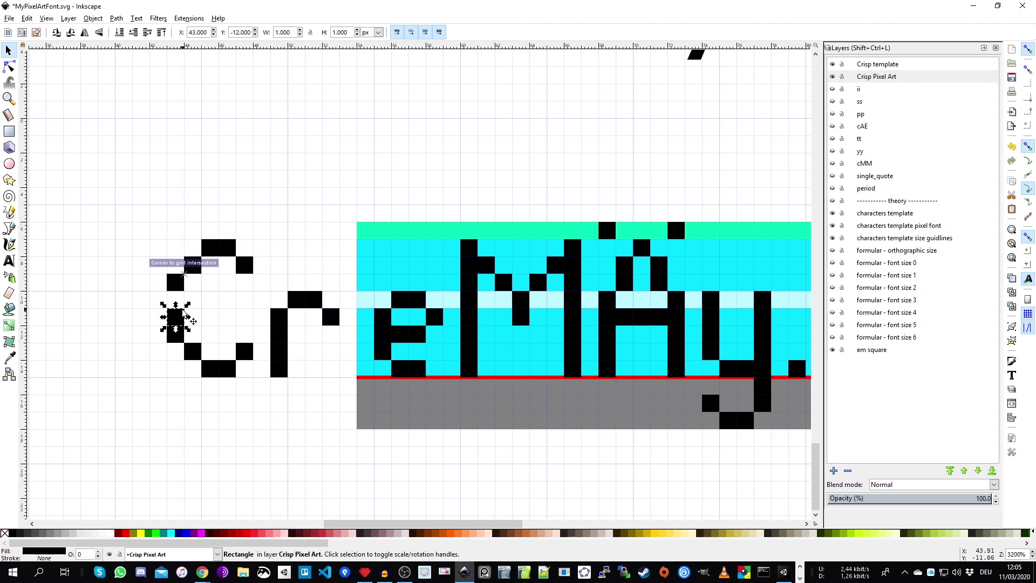
left_click_drag(224, 297, 175, 300)
left_click(240, 294)
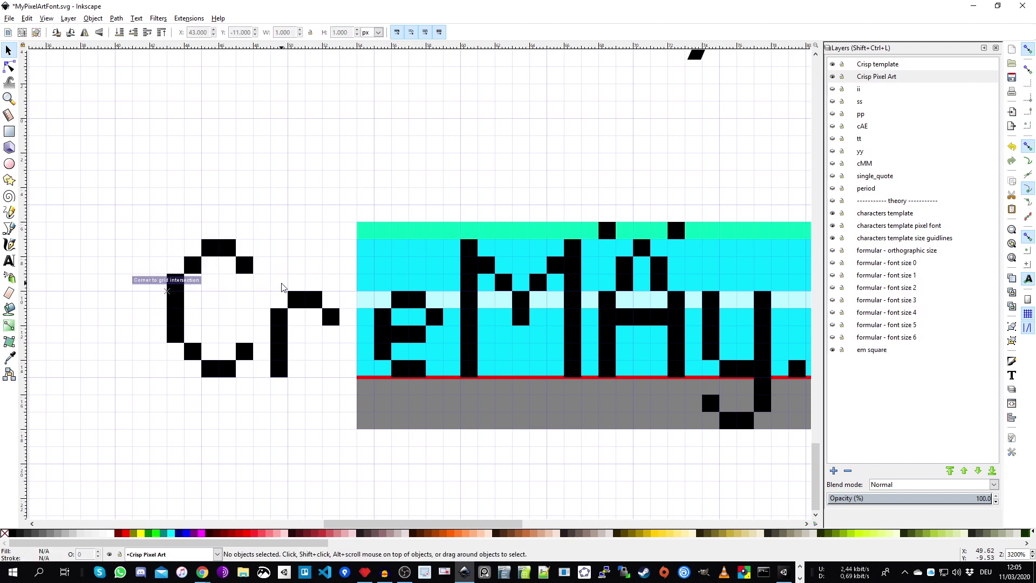
scroll(281, 286, "down", 4)
scroll(144, 298, "up", 2)
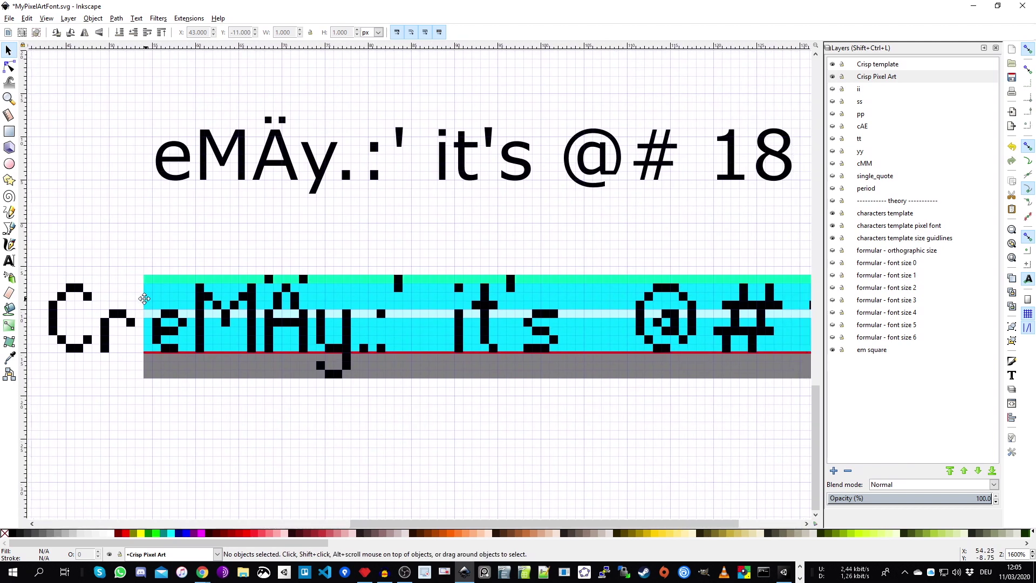
scroll(125, 295, "down", 1)
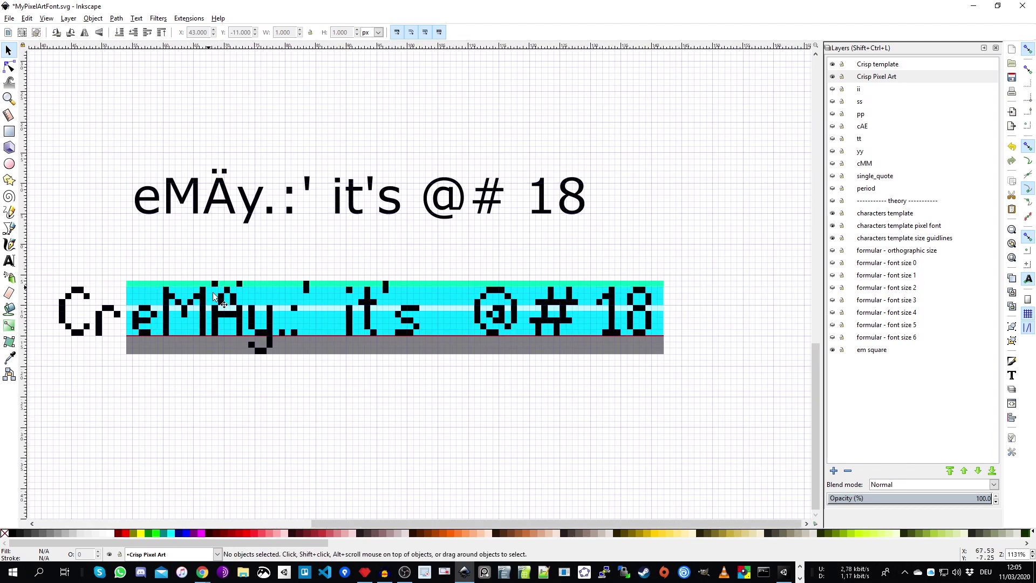
scroll(216, 294, "left", 2)
scroll(216, 294, "up", 1)
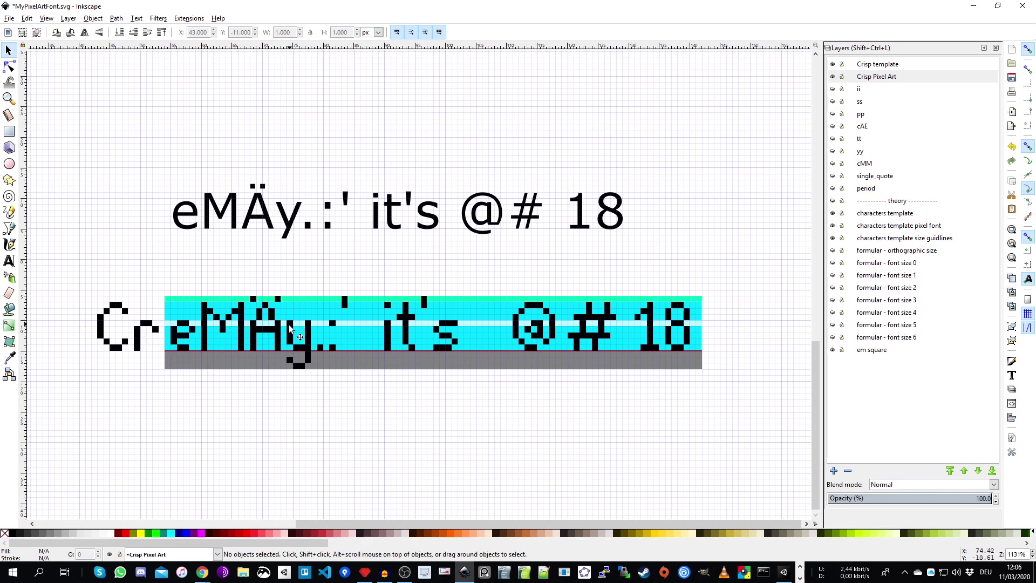
left_click(365, 572)
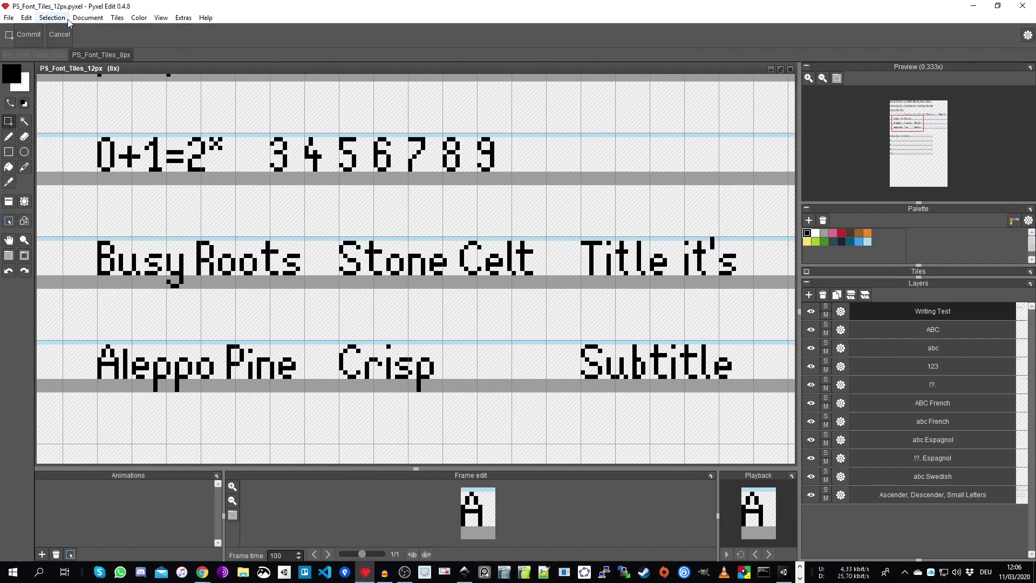
left_click(111, 54)
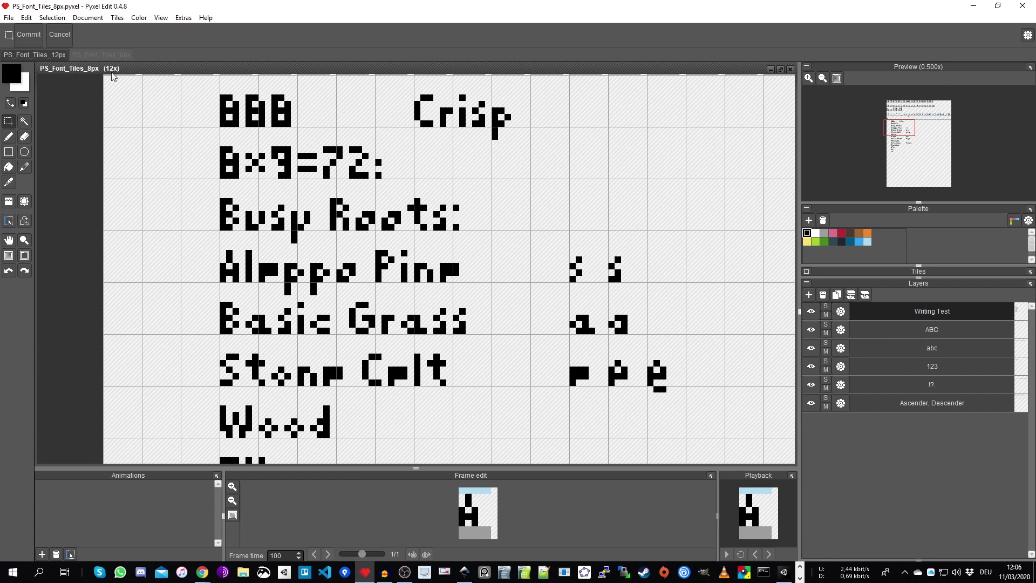
left_click(56, 56)
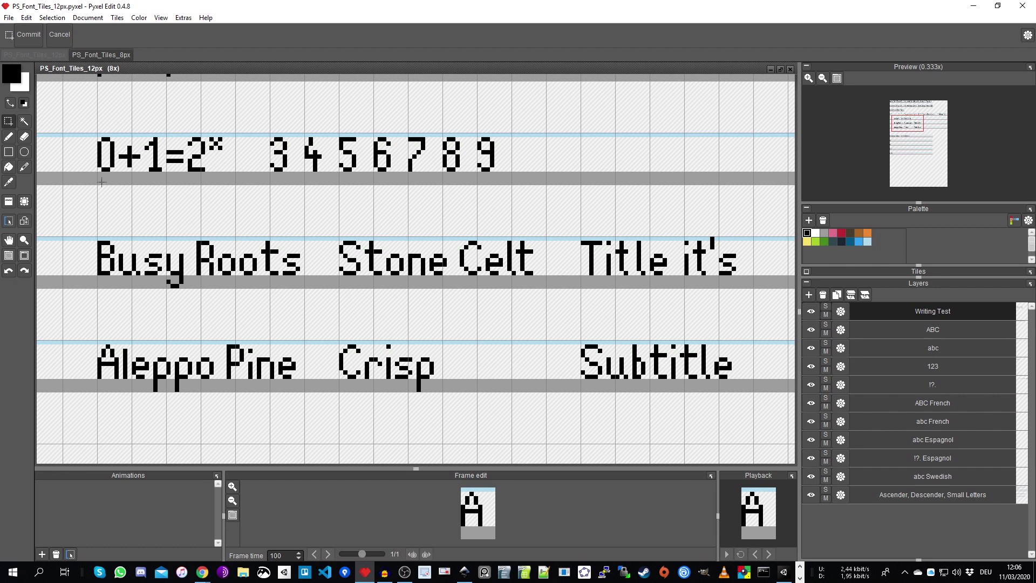
left_click_drag(515, 287, 500, 288)
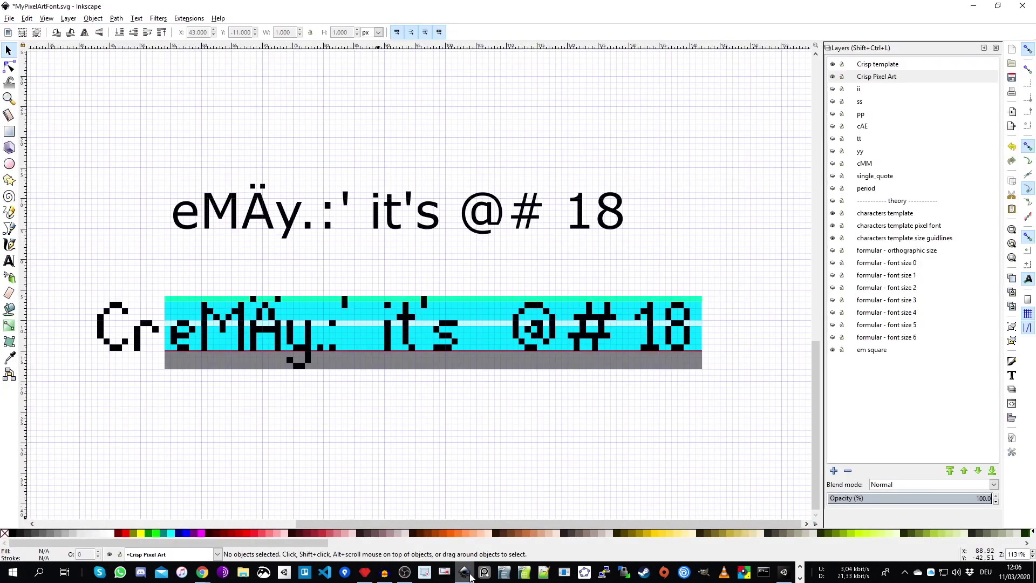
left_click(465, 571)
left_click_drag(376, 155, 404, 170)
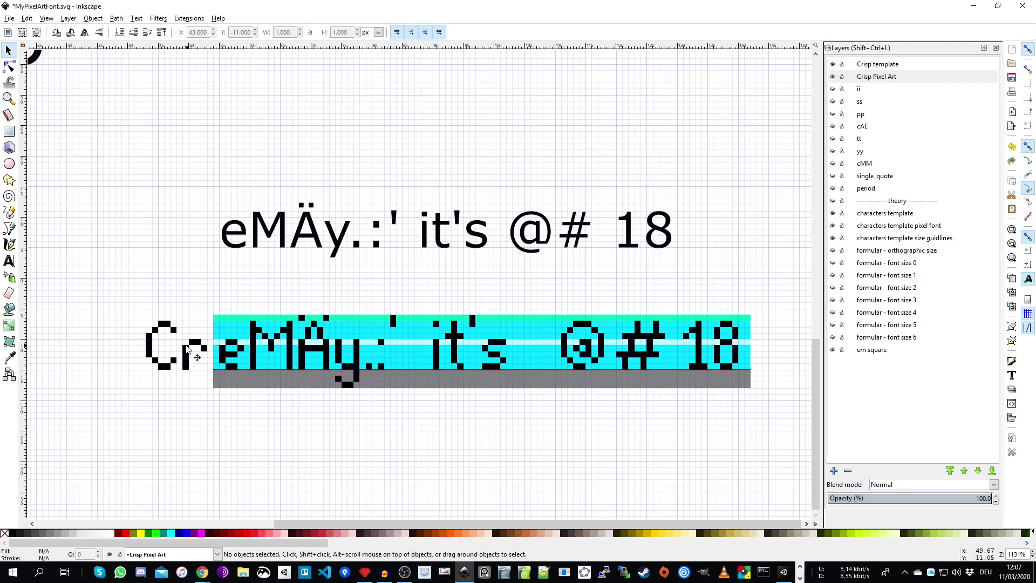
scroll(210, 389, "up", 3)
scroll(210, 388, "up", 2)
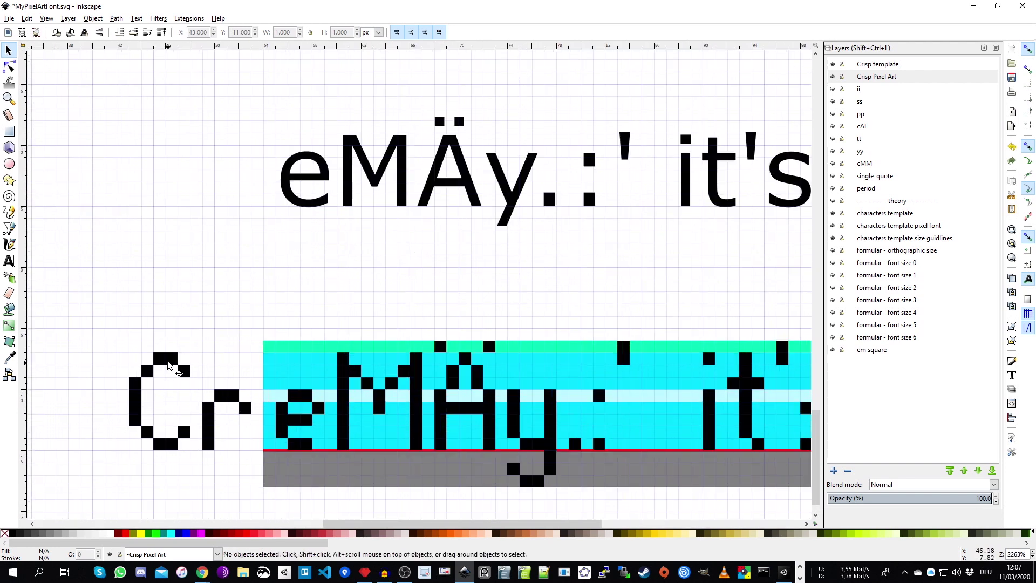
left_click(277, 348)
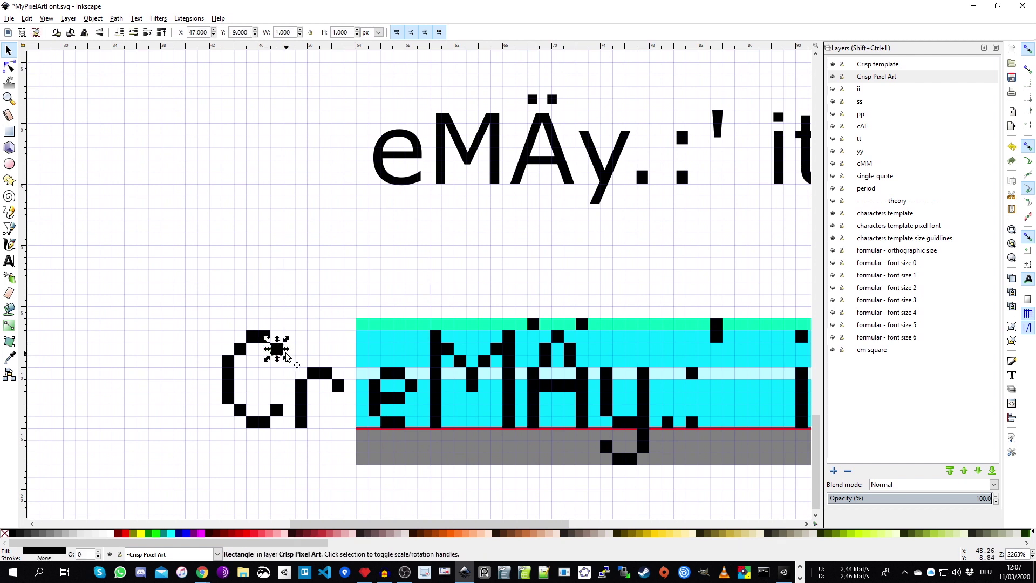
scroll(305, 322, "down", 1)
scroll(305, 322, "right", 1)
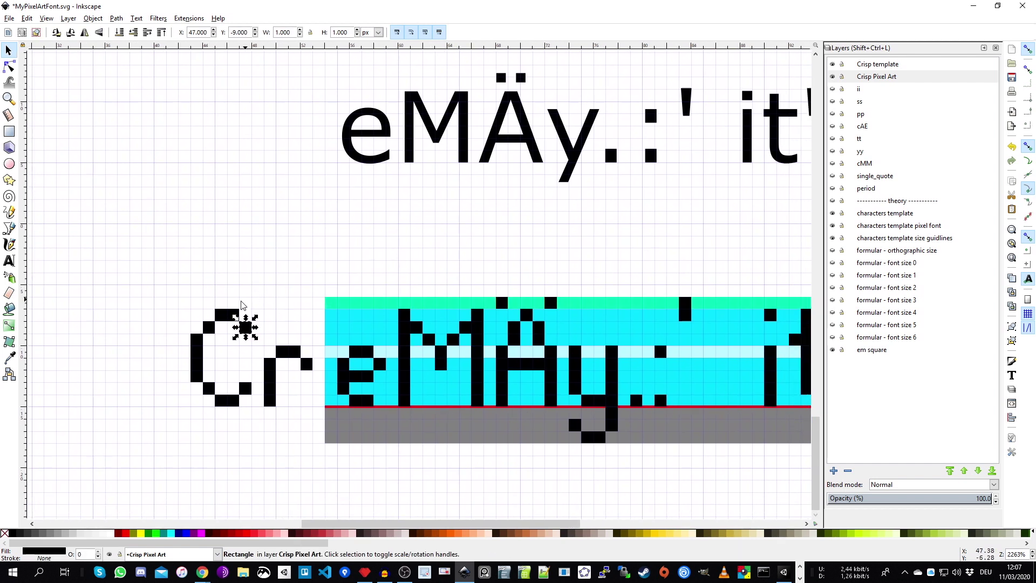
scroll(286, 312, "down", 1)
scroll(286, 312, "right", 1)
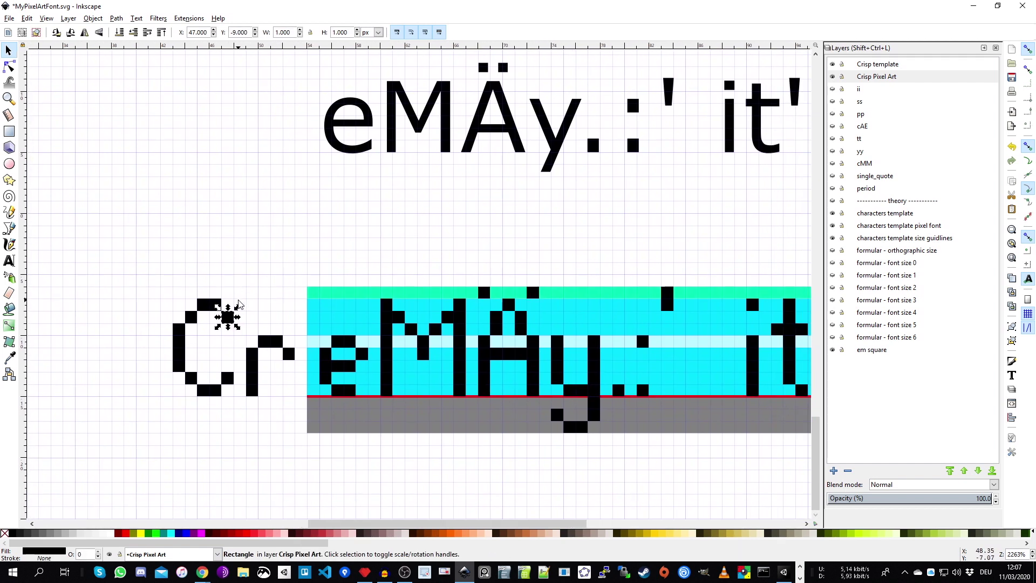
scroll(159, 243, "down", 1)
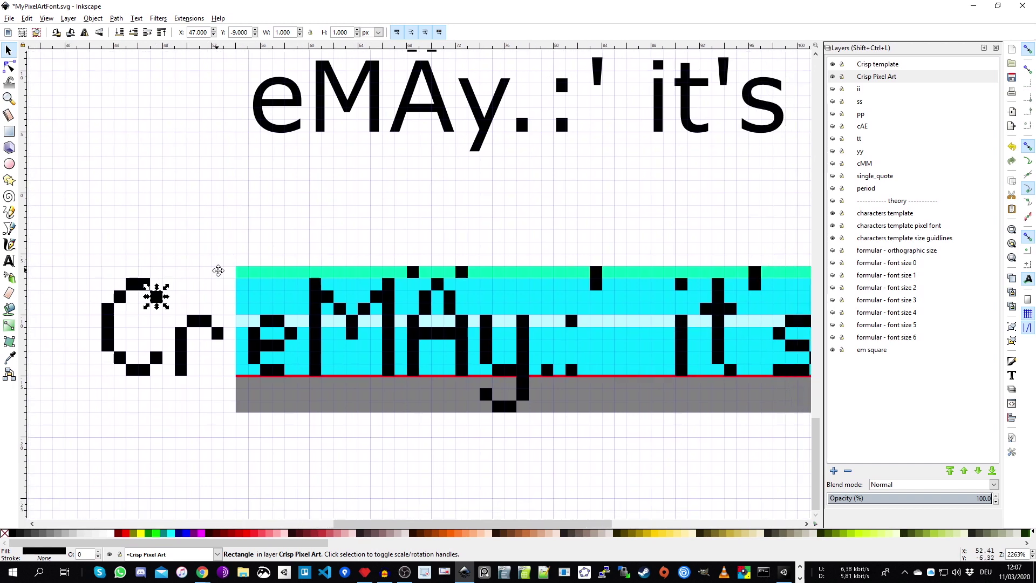
scroll(160, 243, "down", 1)
scroll(159, 243, "left", 5)
scroll(160, 242, "up", 4)
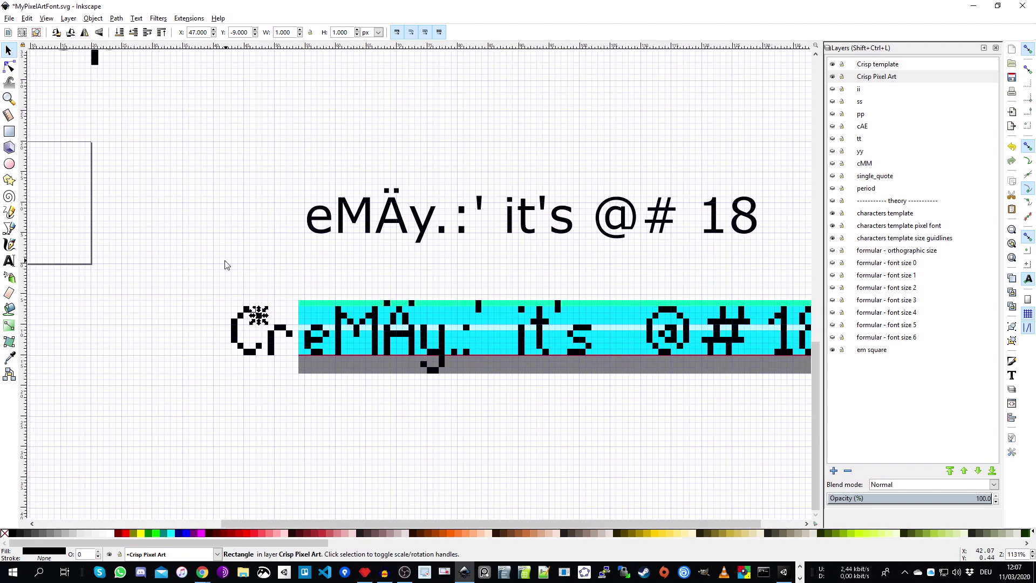
scroll(638, 321, "down", 1)
left_click(638, 321)
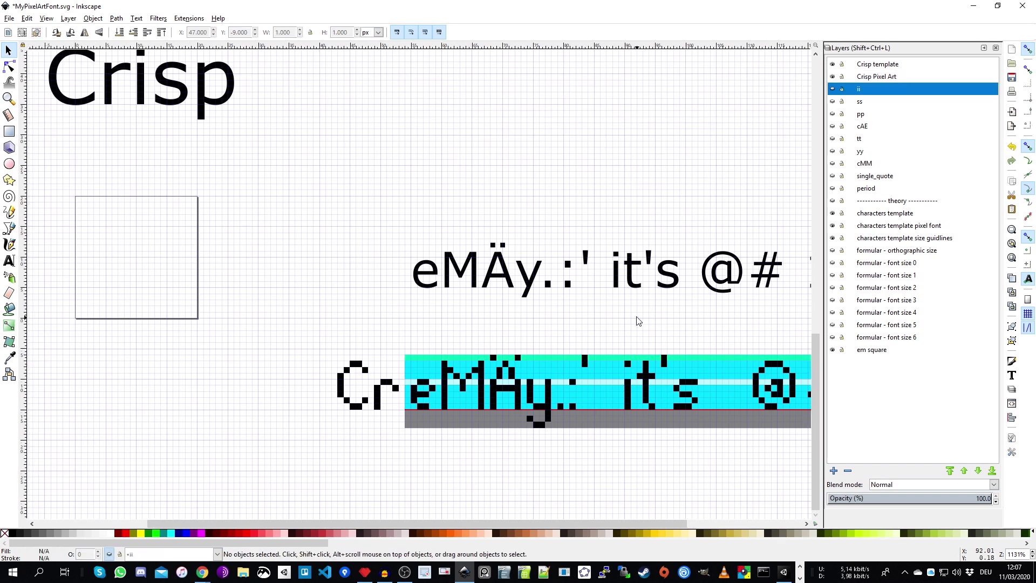
scroll(647, 330, "down", 1)
scroll(548, 286, "right", 4)
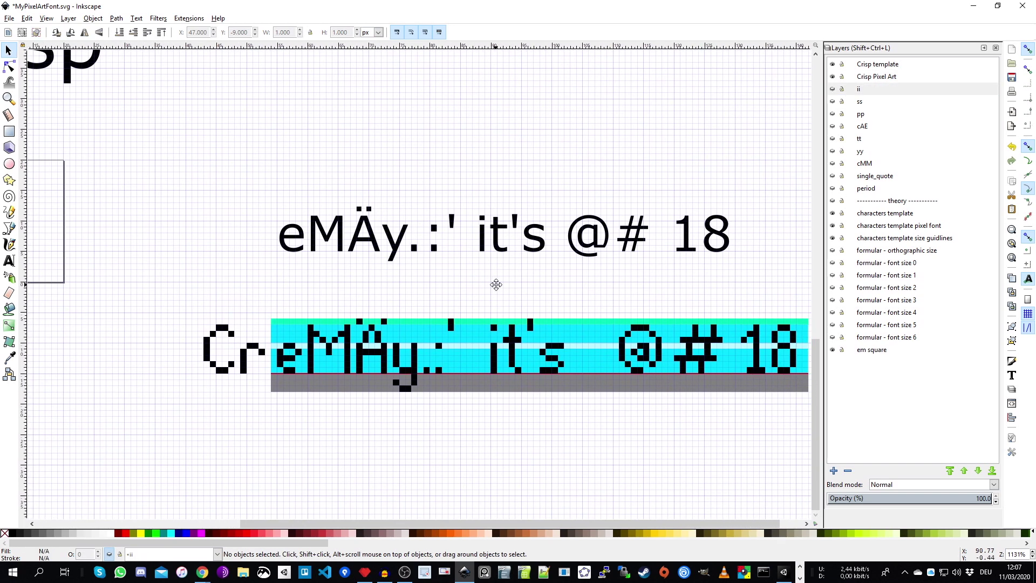
left_click(885, 202)
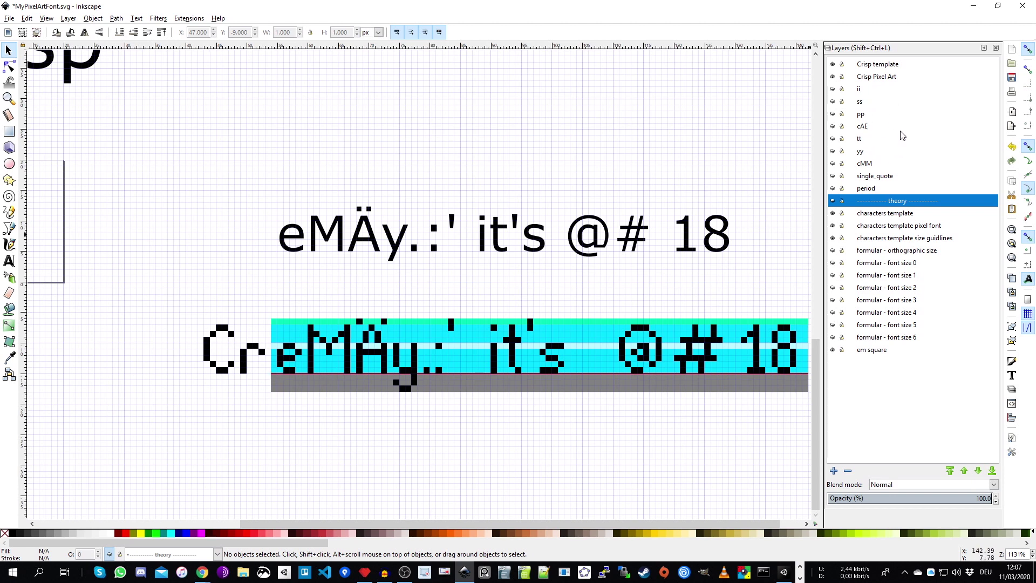
left_click(834, 470)
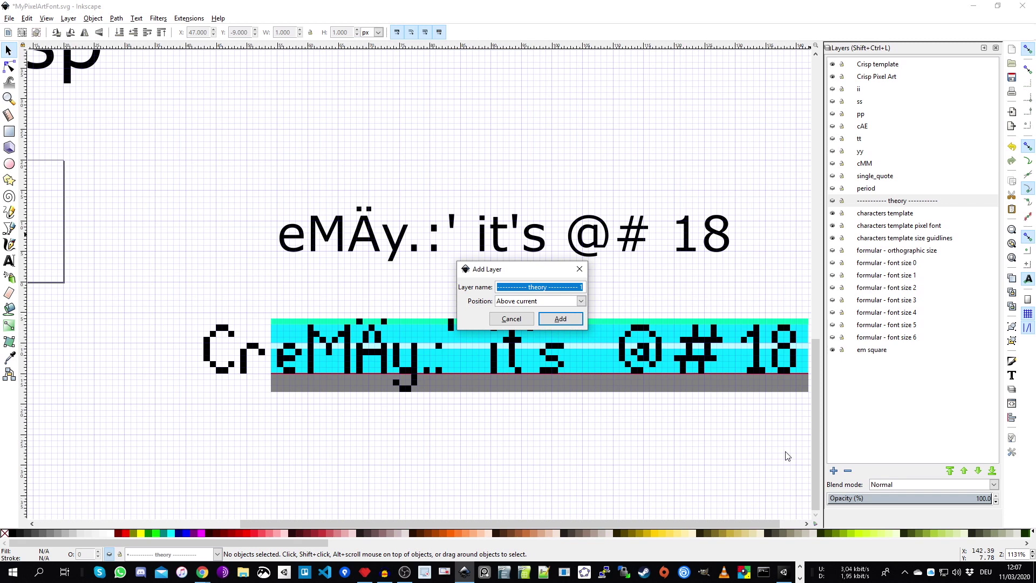
Step: Add the 'em square guidline' layer and select the cyan glyph guide group
type("em square guidline")
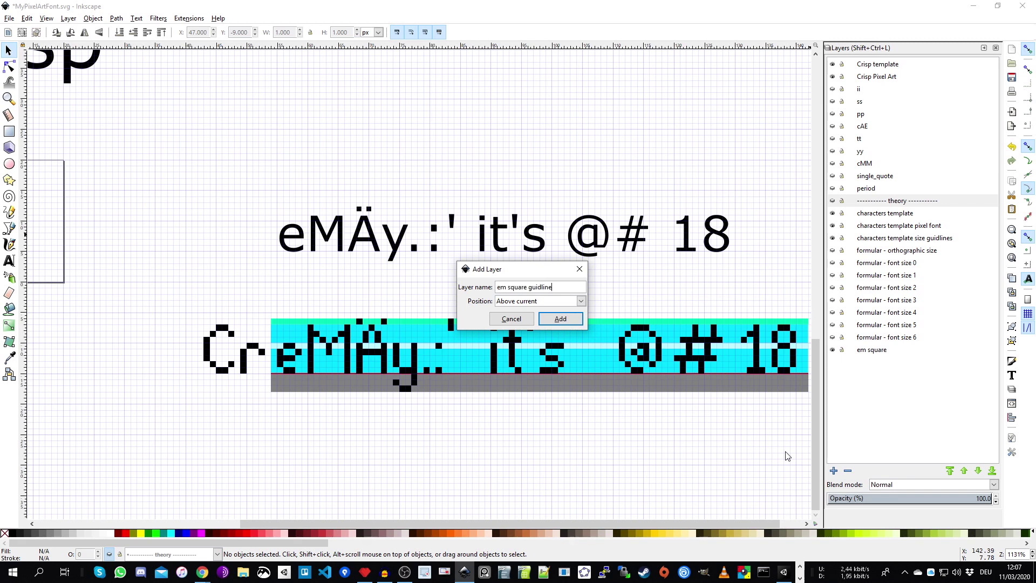
key("Return")
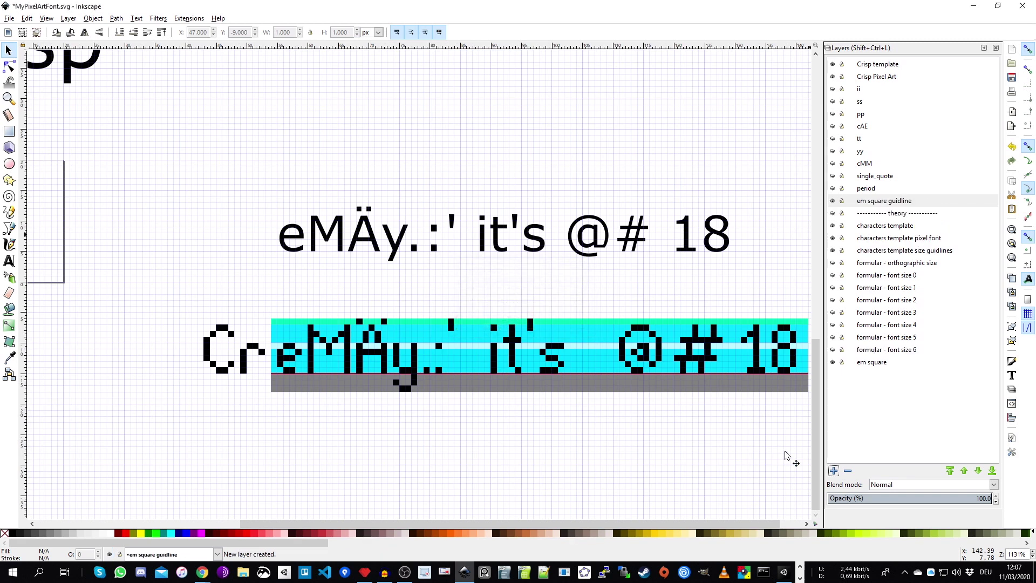
left_click_drag(613, 426, 558, 416)
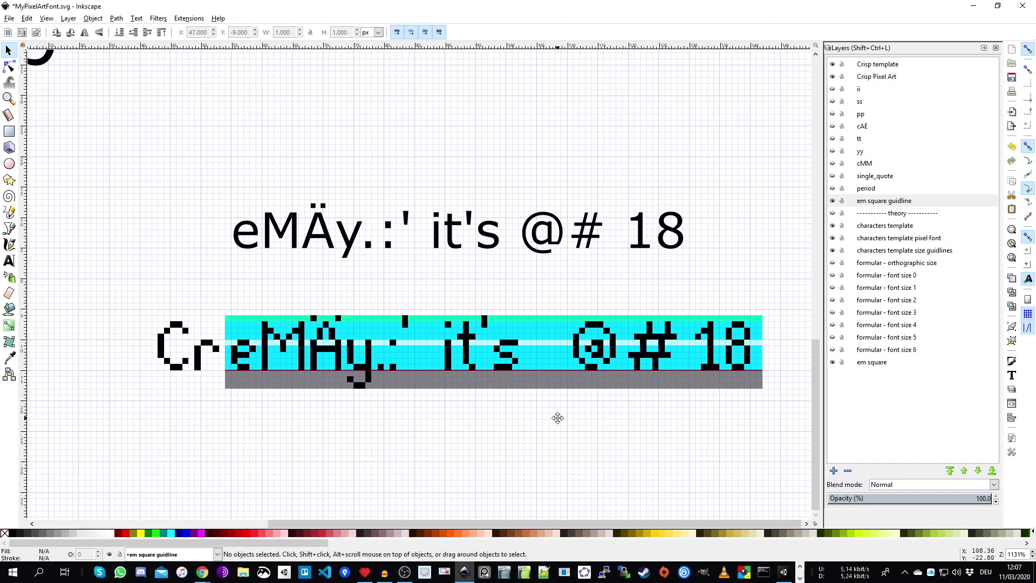
left_click(543, 335)
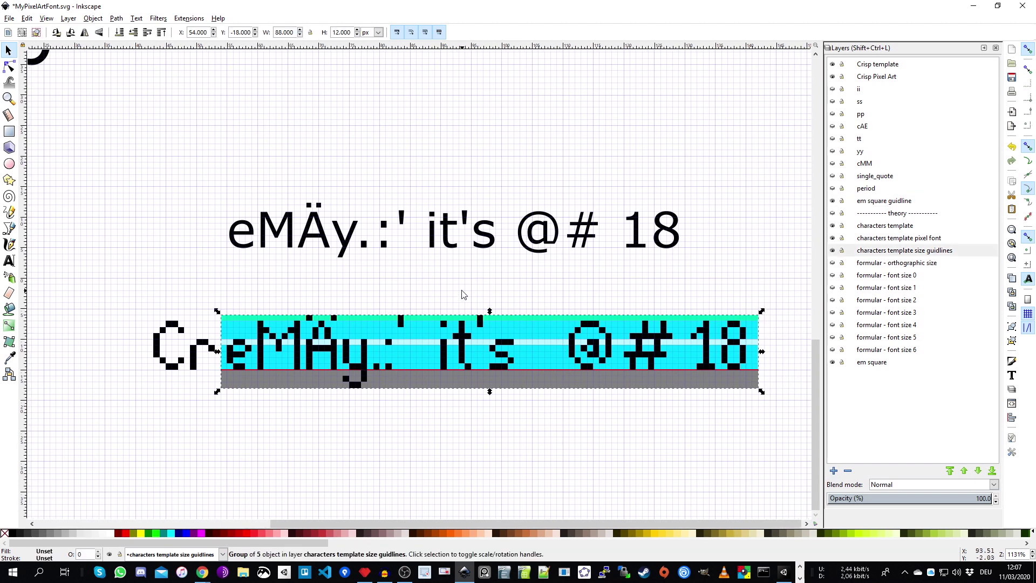
scroll(462, 295, "down", 1, "ctrl")
scroll(462, 295, "left", 4)
Step: Paste a copy of the guide group into 'em square guidline' and snap it to X 0, Y 0
left_click(358, 204)
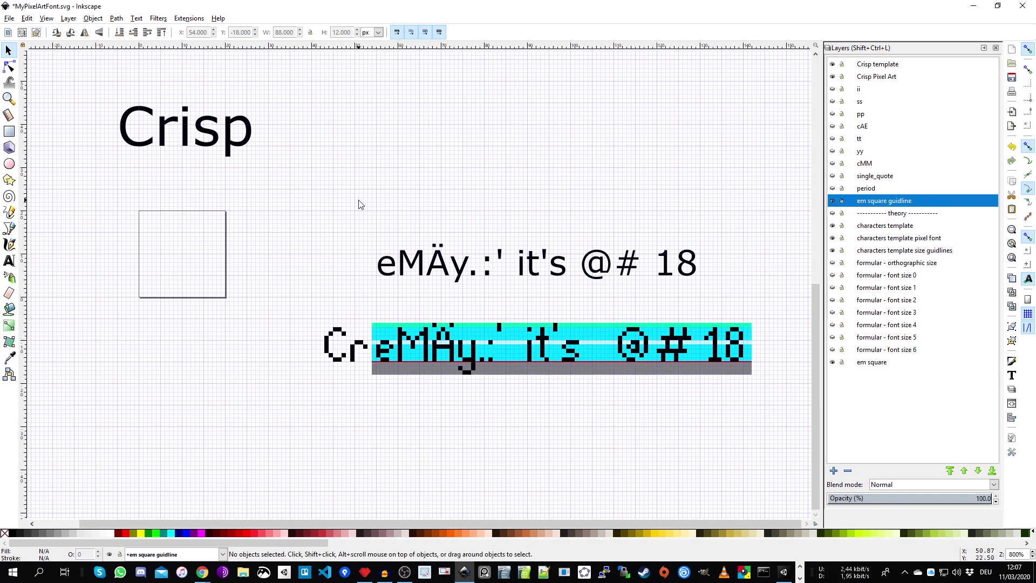
key("ctrl+v")
left_click_drag(171, 192, 222, 219)
scroll(222, 219, "up", 3, "ctrl")
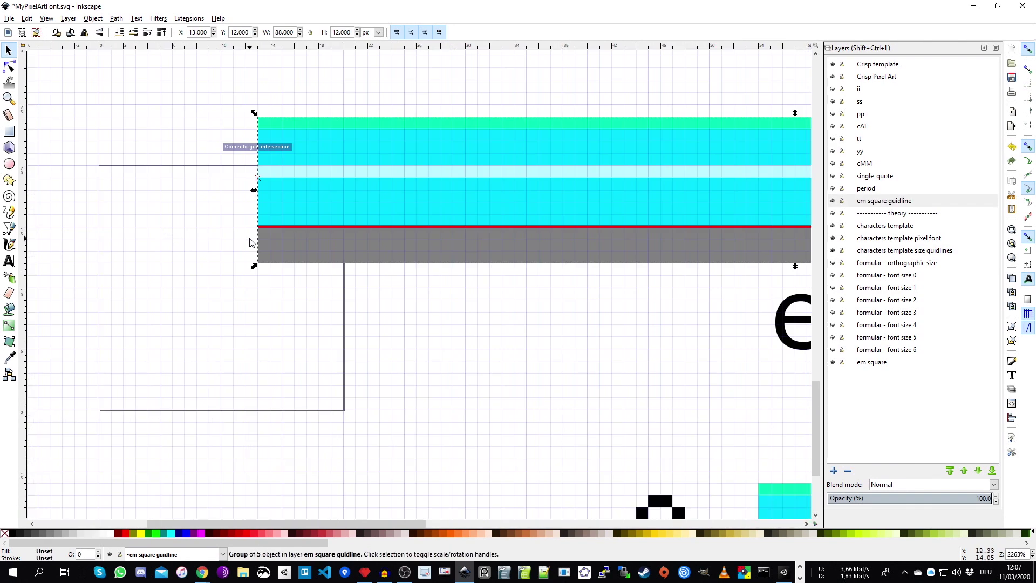
left_click_drag(335, 235, 172, 378)
scroll(389, 199, "down", 1, "ctrl")
left_click(478, 194)
scroll(478, 216, "up", 1)
scroll(478, 216, "right", 3)
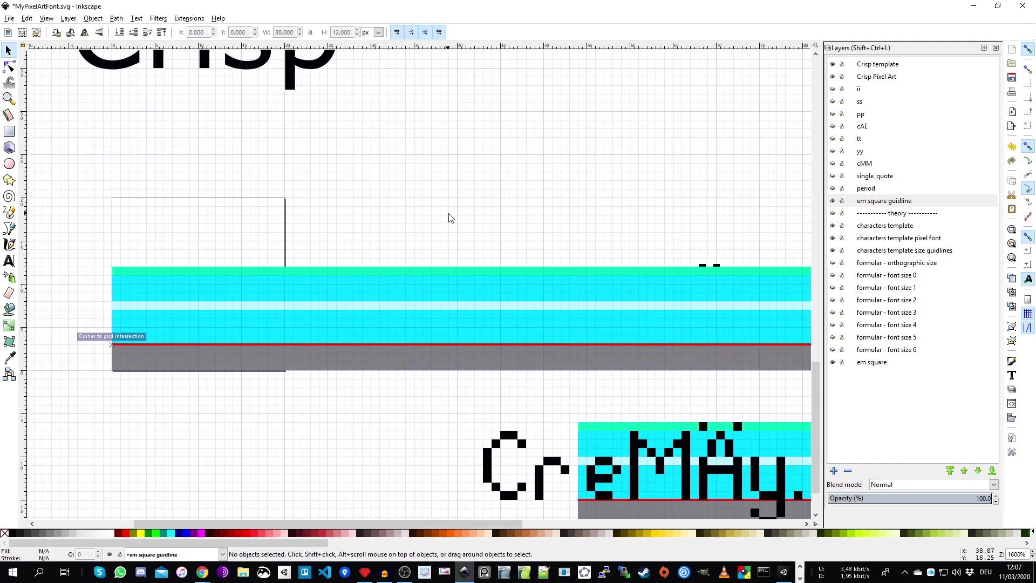
Step: Set the pasted guide copy's width to 12 px
left_click(474, 279)
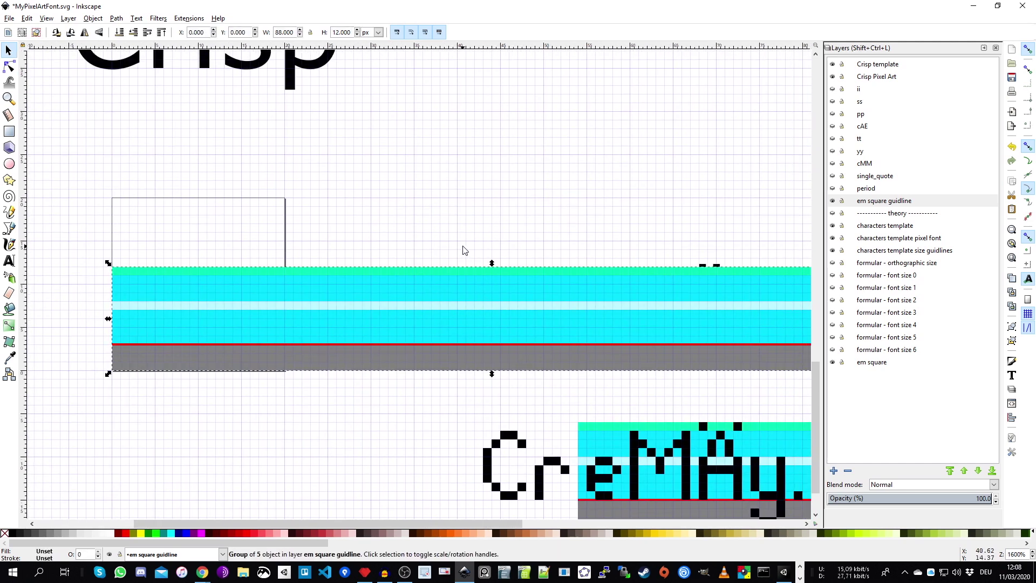
scroll(465, 250, "down", 1, "ctrl")
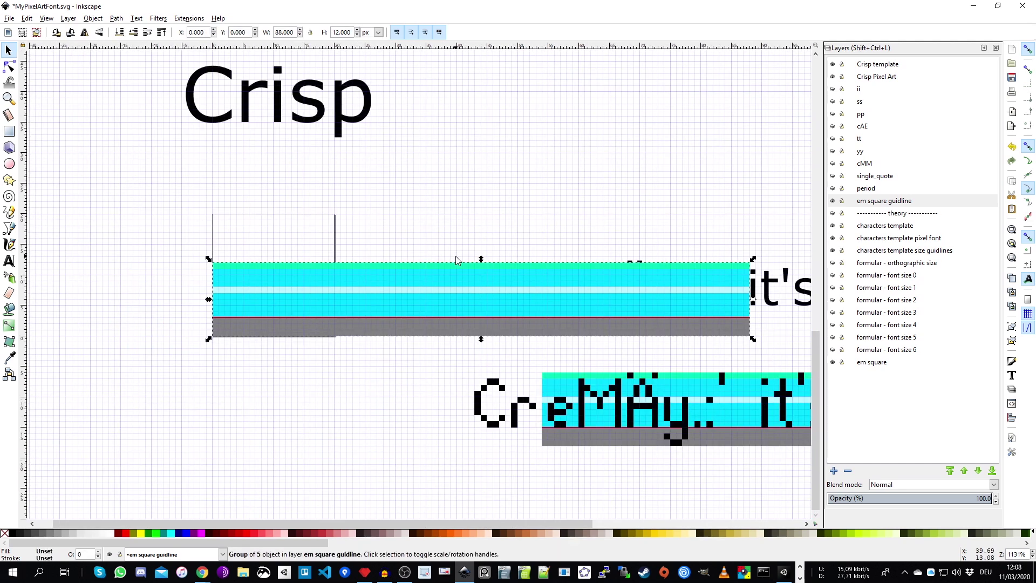
left_click(284, 33)
type("12")
key("Return")
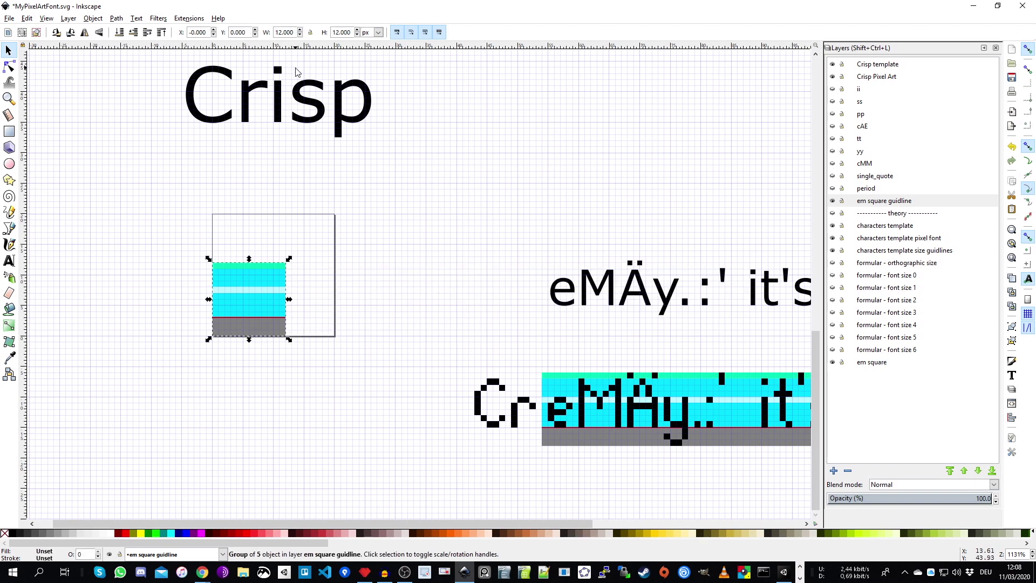
scroll(278, 259, "up", 2, "ctrl")
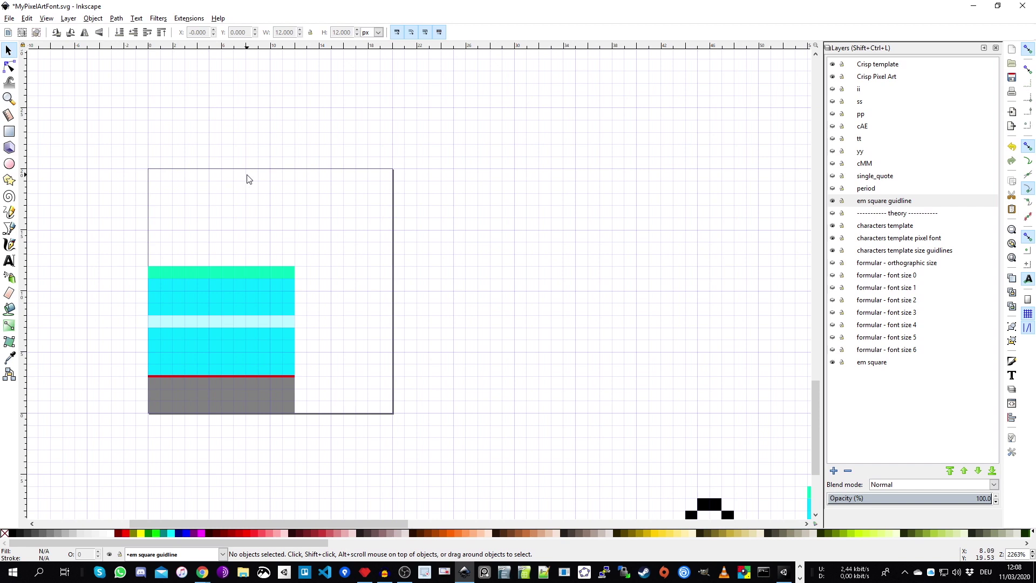
left_click(9, 19)
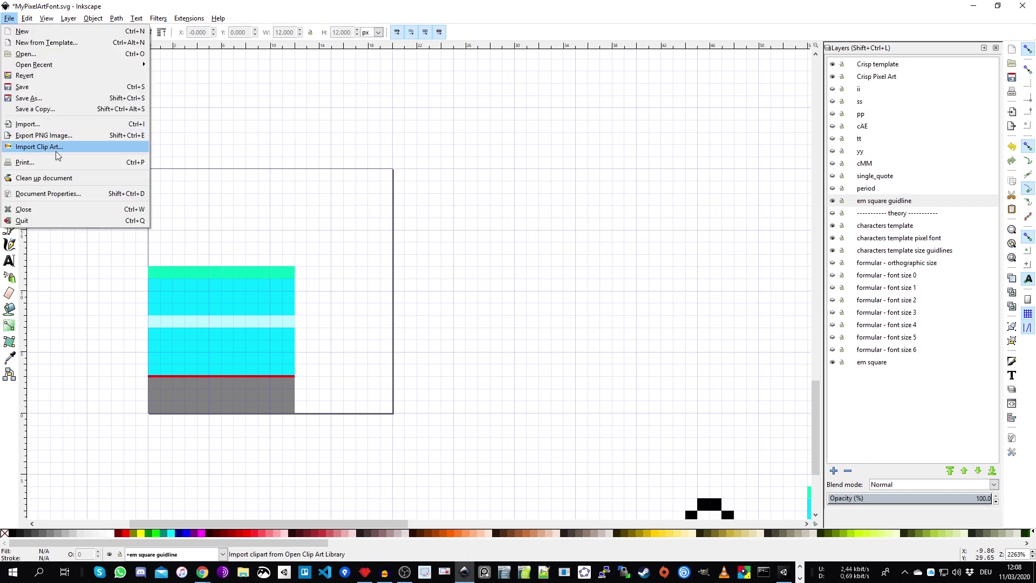
Step: In Document Properties, set the custom page height and width both to 12 px
left_click(48, 193)
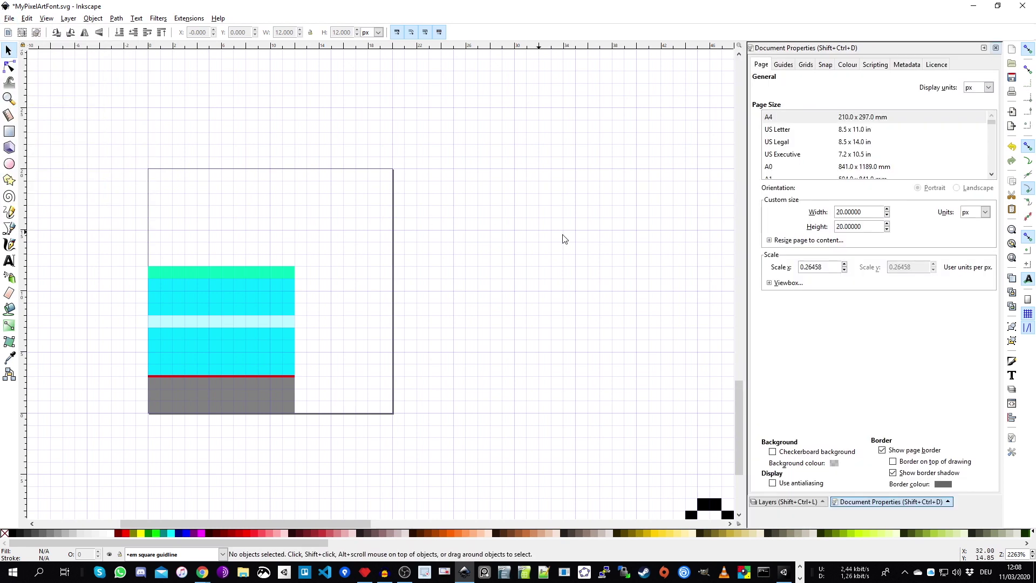
double_click(863, 229)
type("12")
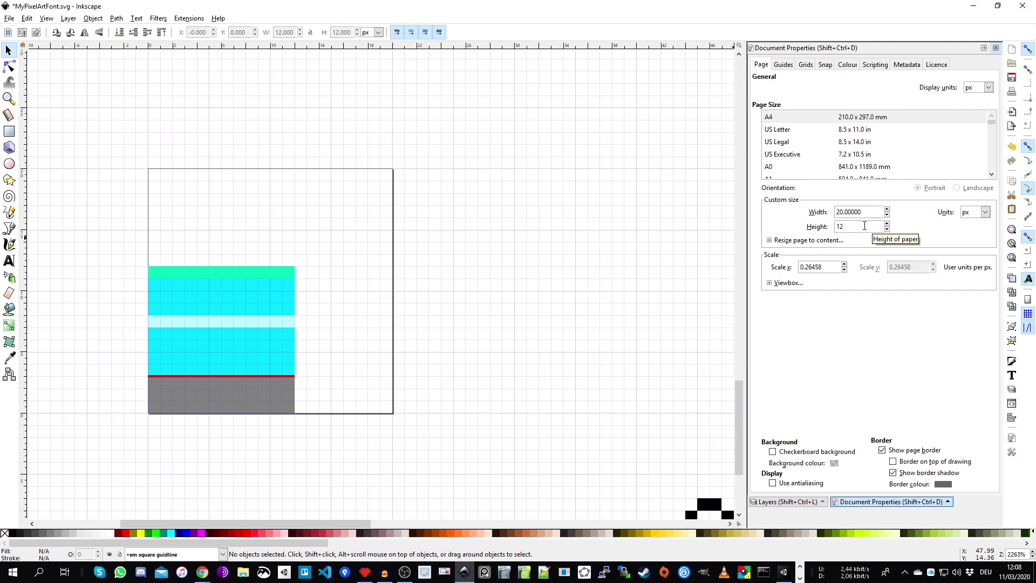
left_click(867, 213)
left_click_drag(873, 212, 836, 215)
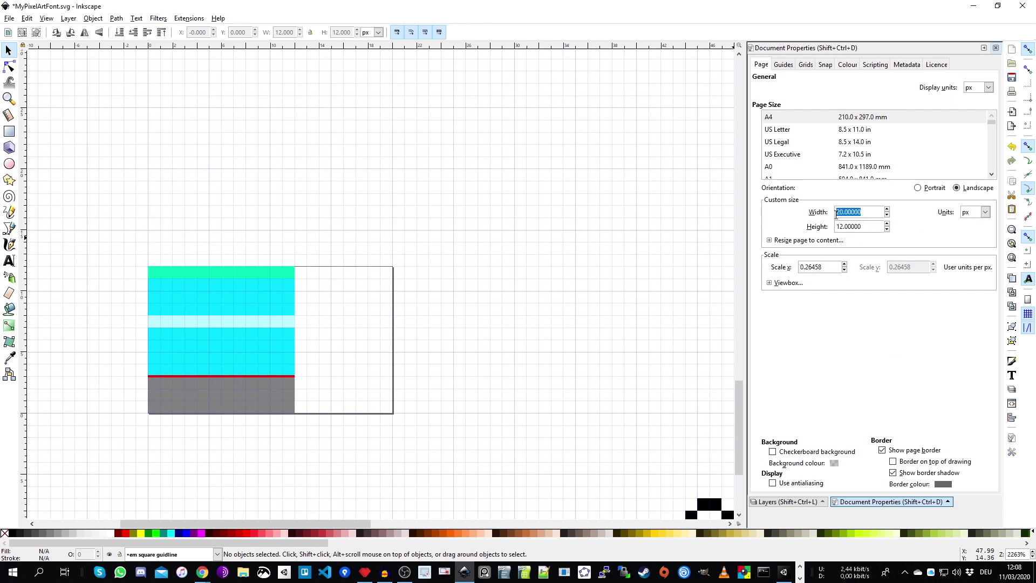
type("12")
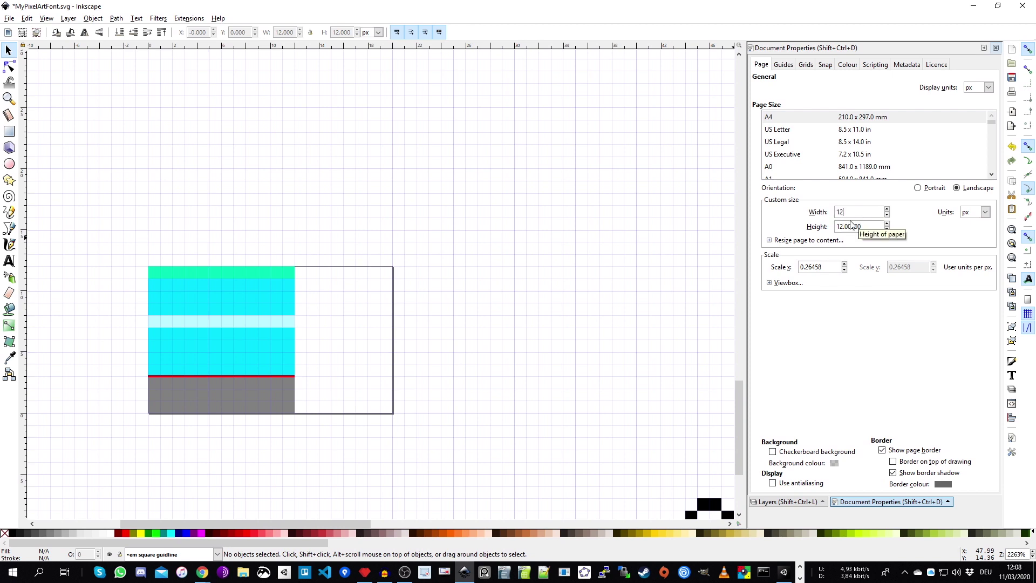
key("Return")
scroll(534, 323, "right", 10)
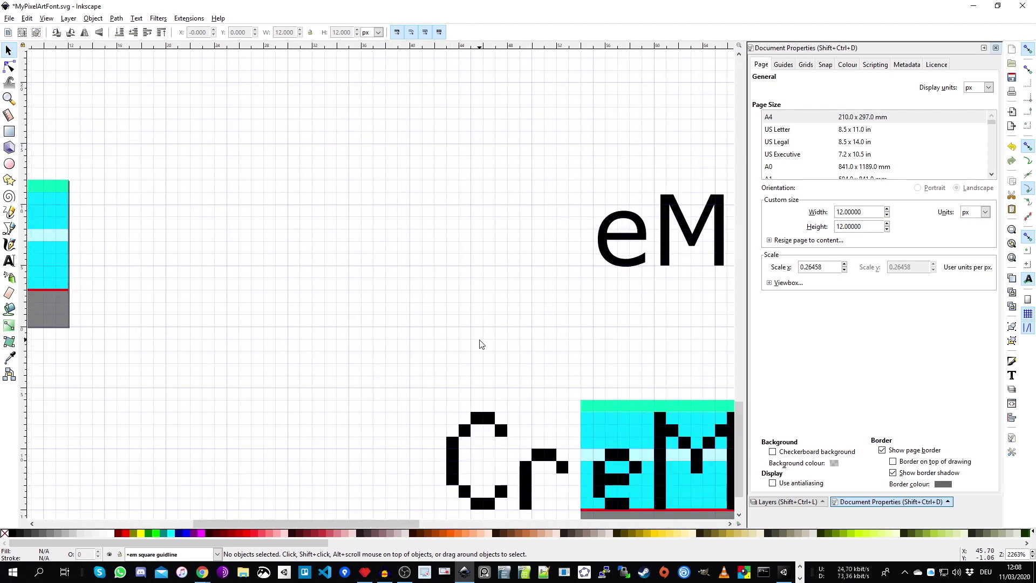
scroll(326, 231, "right", 5)
scroll(347, 219, "right", 5)
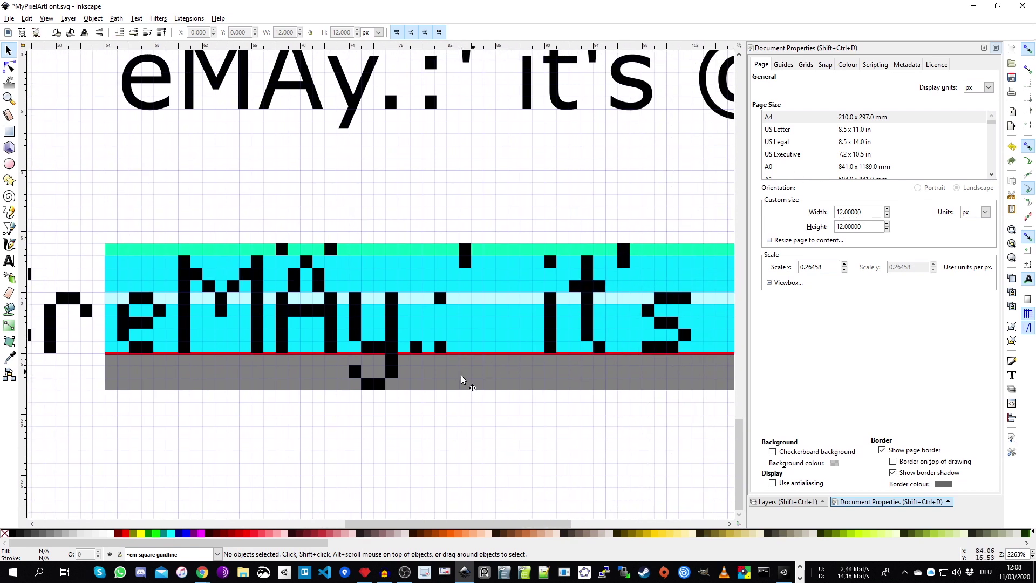
scroll(441, 355, "up", 2, "ctrl")
left_click_drag(317, 311, 375, 324)
scroll(455, 314, "down", 2, "ctrl")
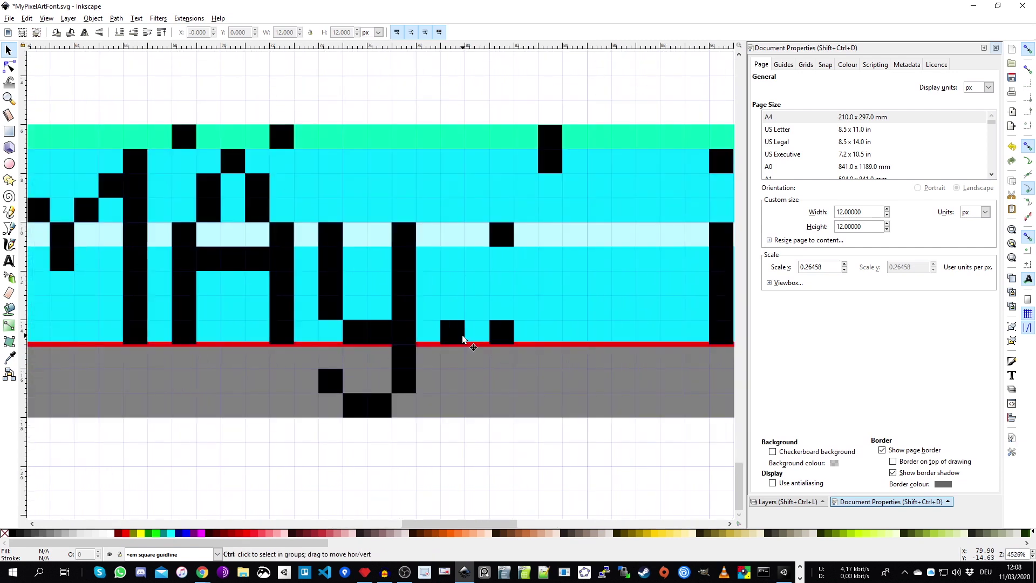
scroll(462, 334, "up", 2, "ctrl")
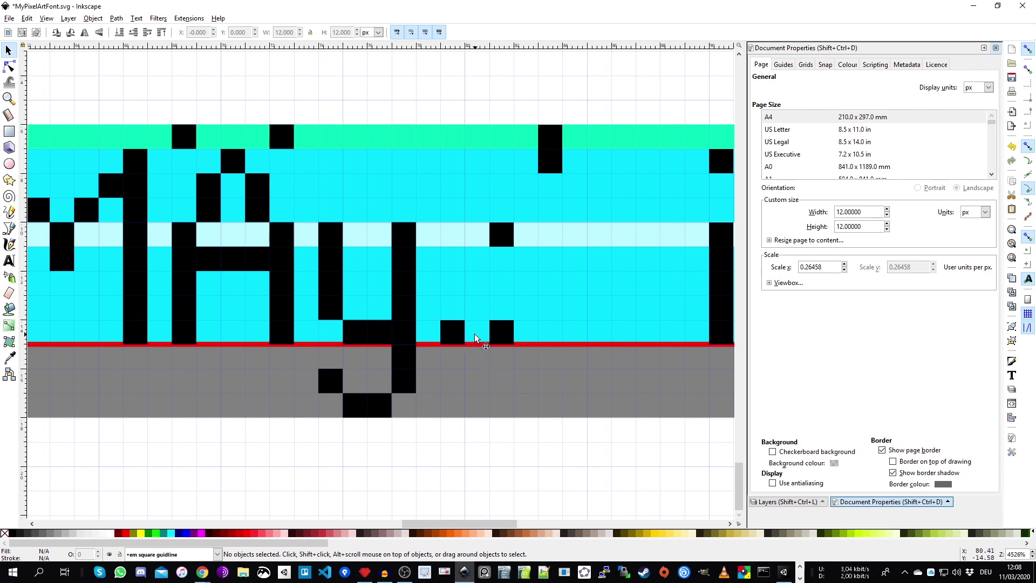
scroll(474, 332, "down", 4, "ctrl")
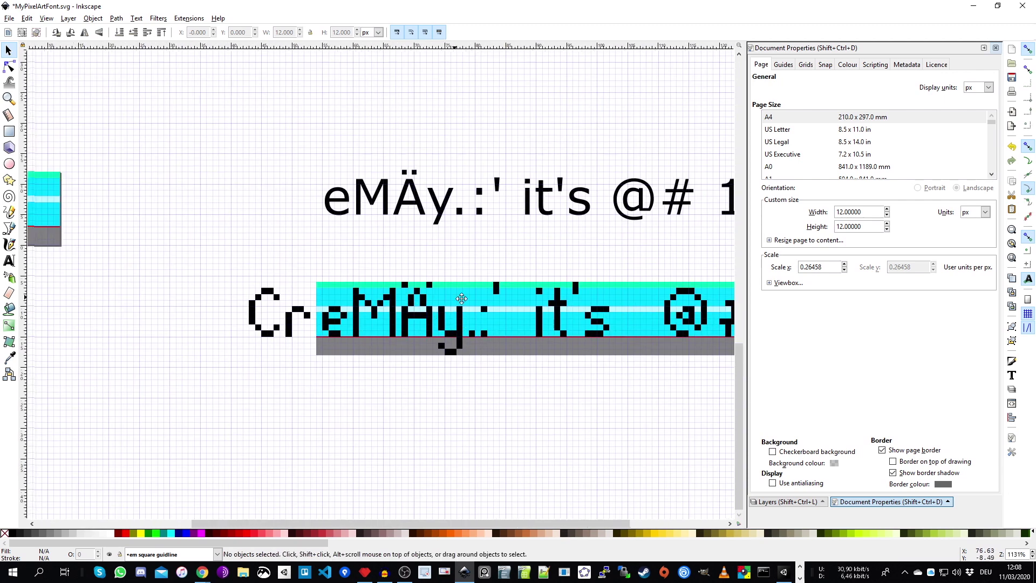
scroll(585, 339, "up", 2)
scroll(585, 339, "left", 5)
scroll(585, 339, "left", 1)
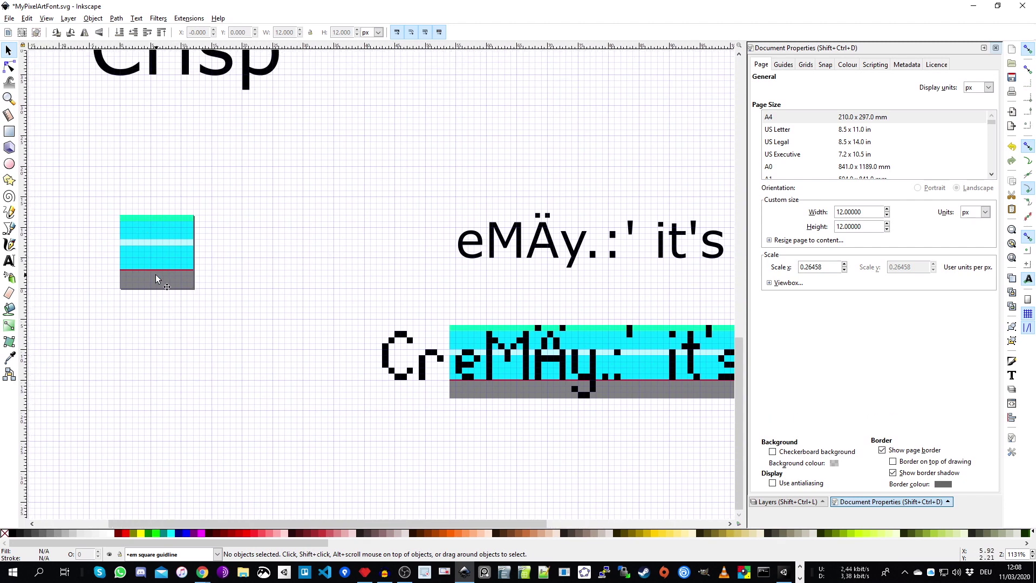
scroll(370, 296, "right", 3)
scroll(351, 289, "down", 1)
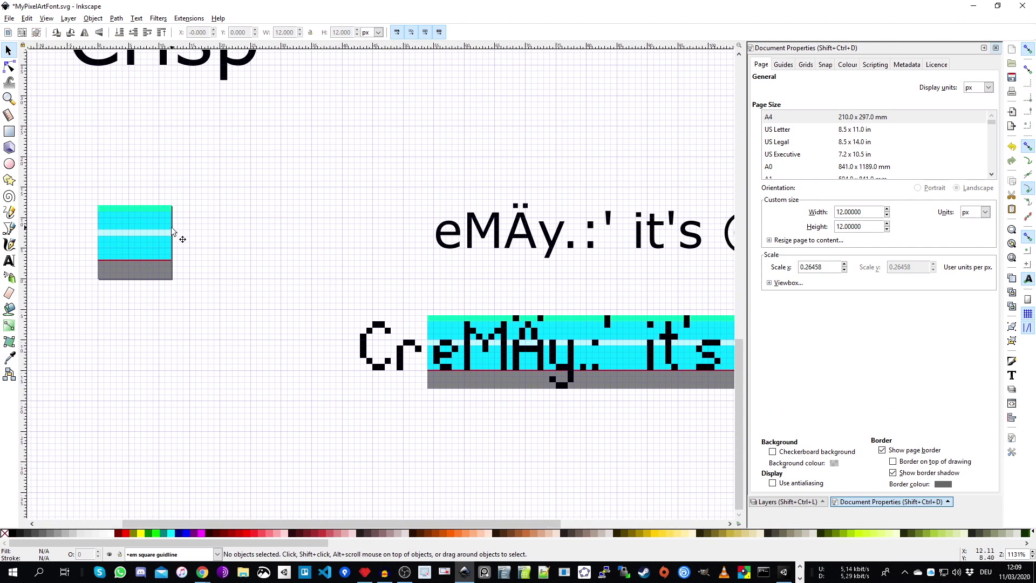
left_click_drag(324, 262, 138, 214)
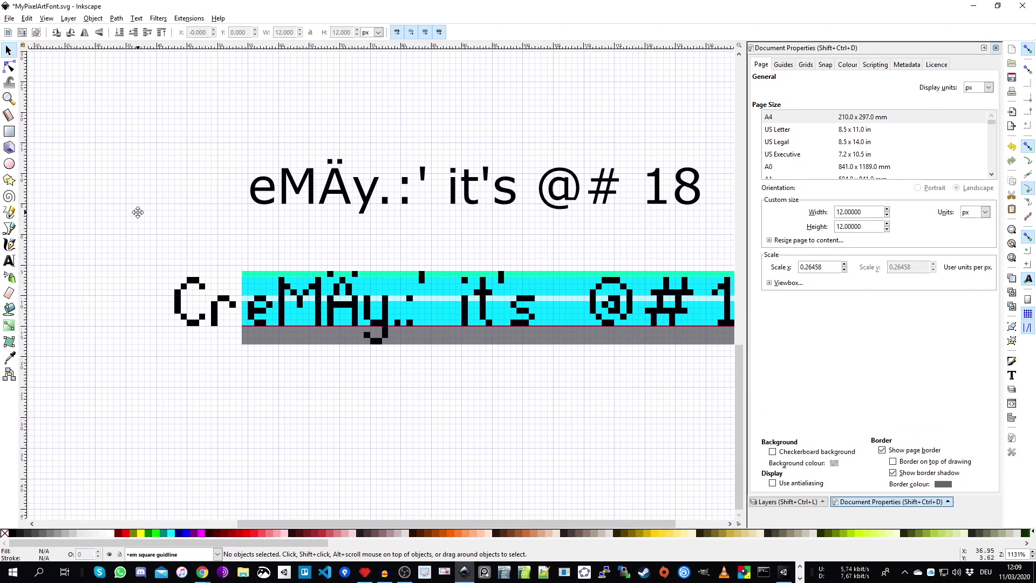
left_click_drag(461, 242, 256, 241)
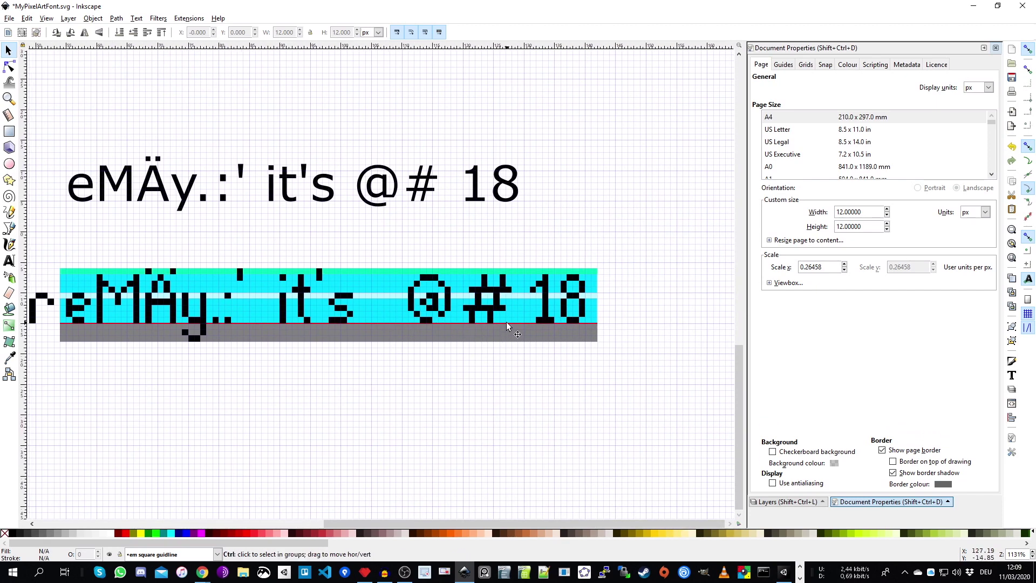
scroll(504, 320, "up", 3)
scroll(440, 285, "right", 2)
scroll(441, 285, "up", 1)
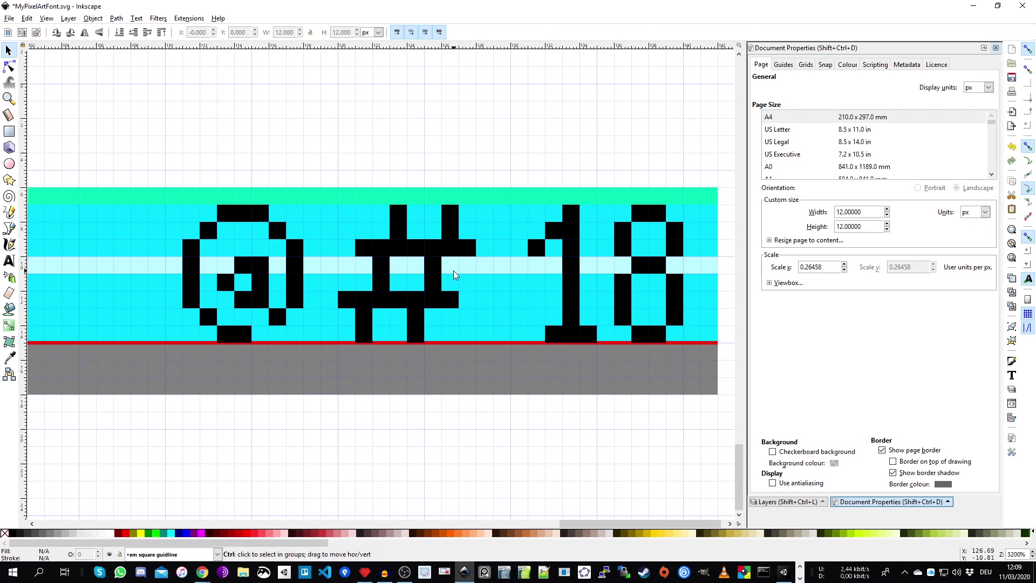
scroll(453, 271, "down", 2)
left_click_drag(520, 199, 528, 245)
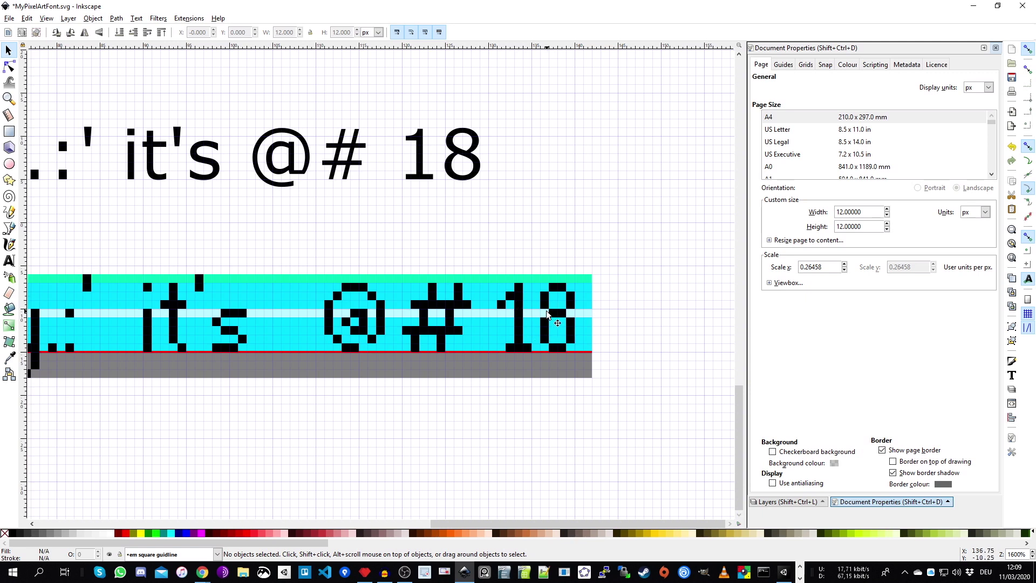
scroll(545, 311, "down", 1)
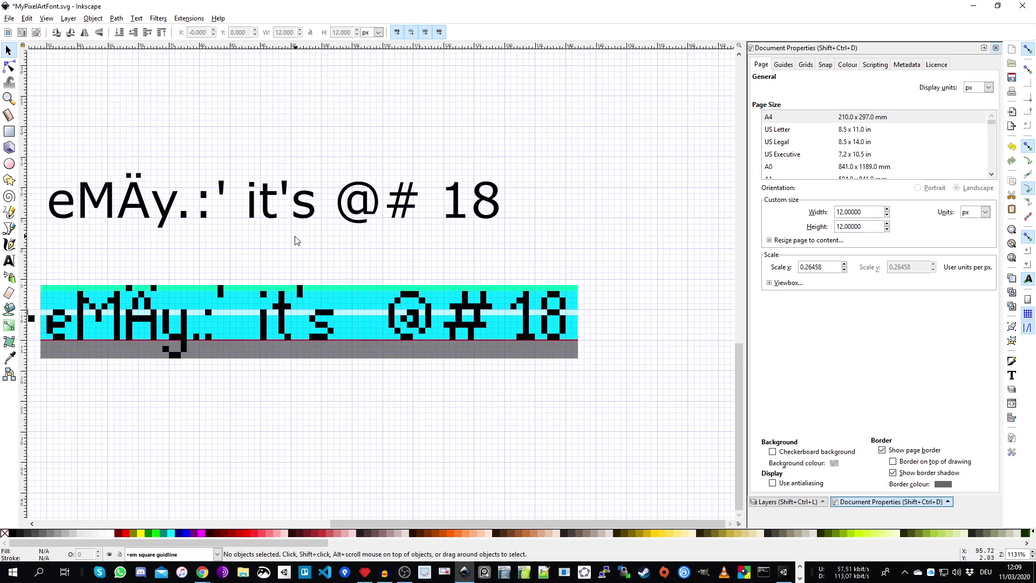
scroll(293, 238, "left", 5)
scroll(421, 315, "up", 2)
scroll(246, 279, "up", 2)
scroll(246, 279, "left", 6)
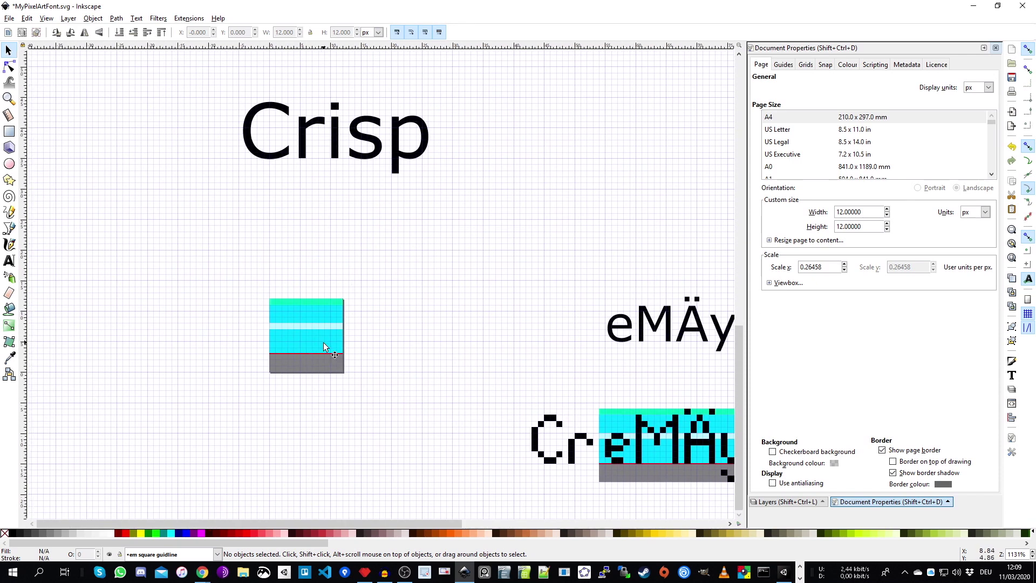
scroll(323, 343, "up", 2)
Step: Close Document Properties and add a new layer named cCC above the ii layer
left_click(995, 47)
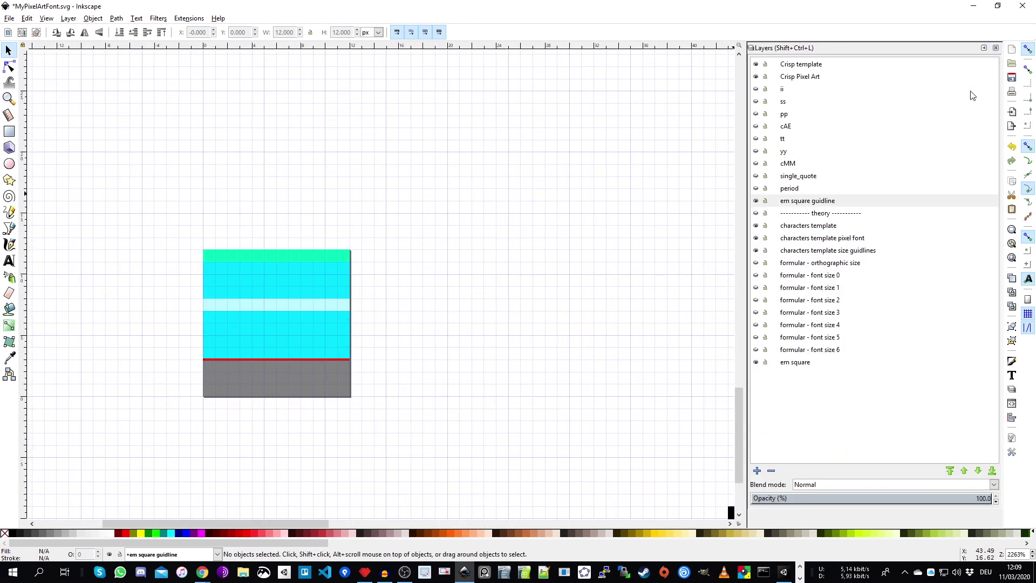
scroll(493, 364, "down", 3)
scroll(673, 277, "right", 2)
scroll(673, 278, "right", 3)
scroll(673, 277, "up", 1)
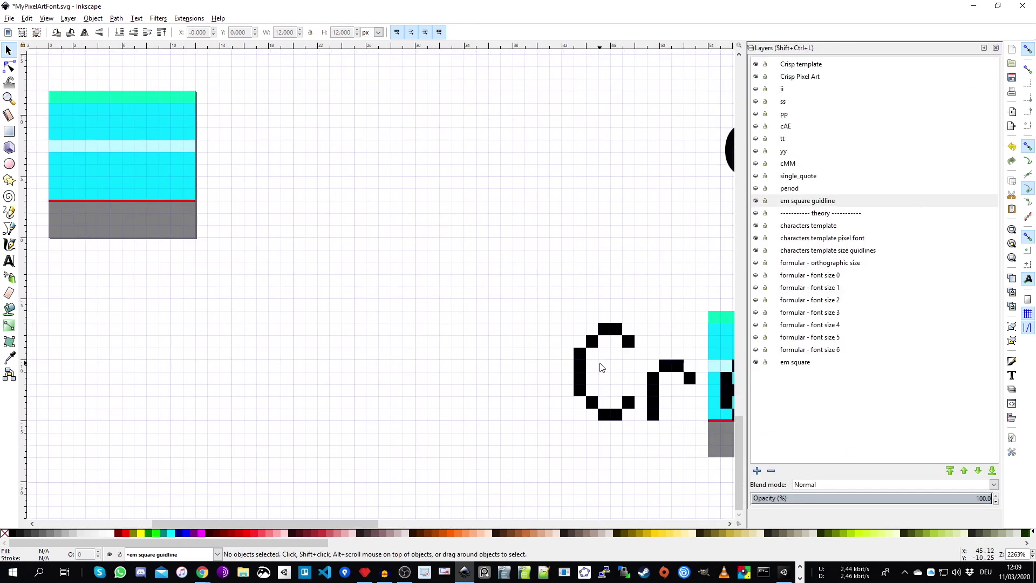
left_click(791, 90)
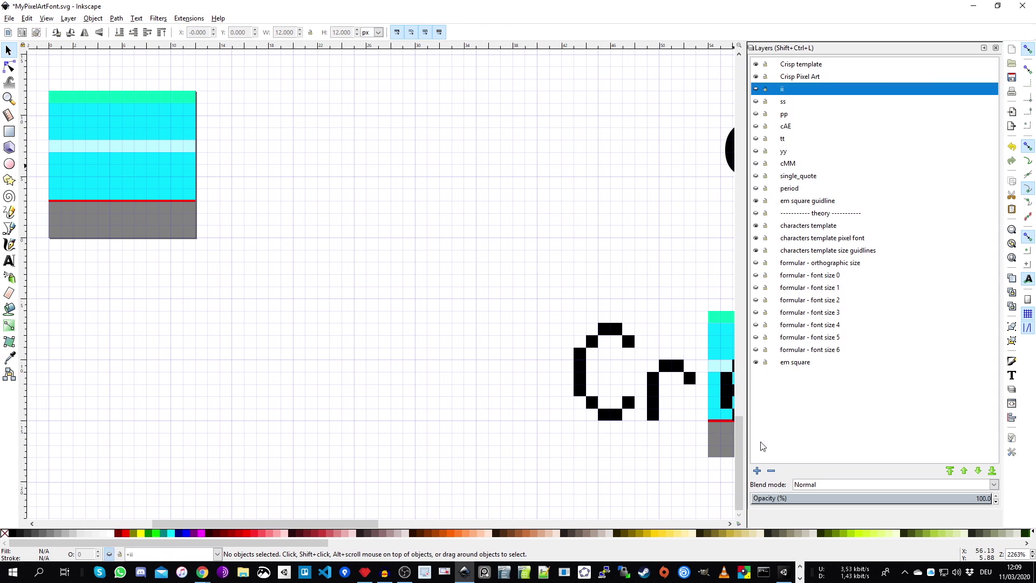
left_click(757, 471)
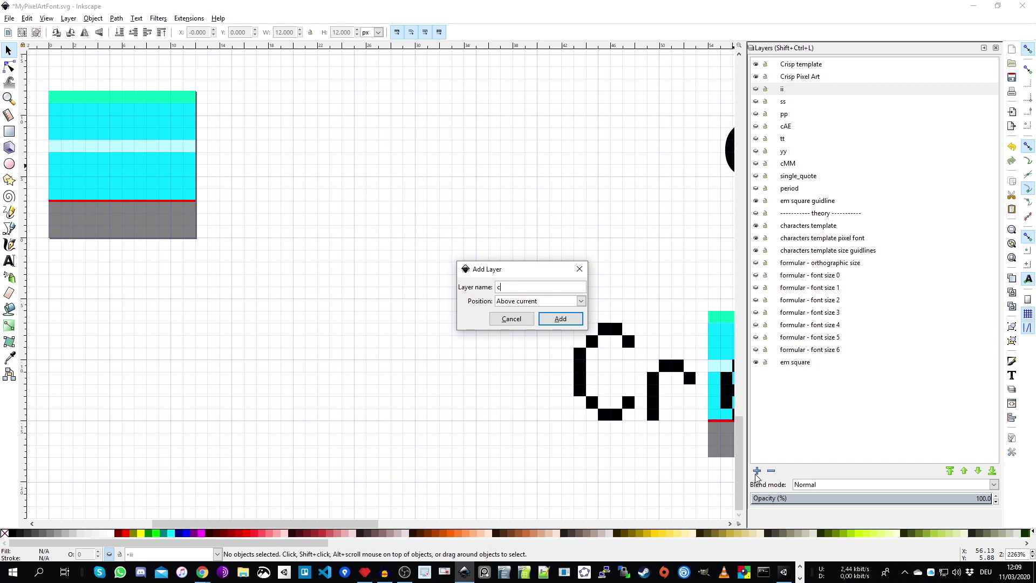
type("cCC")
key("Return")
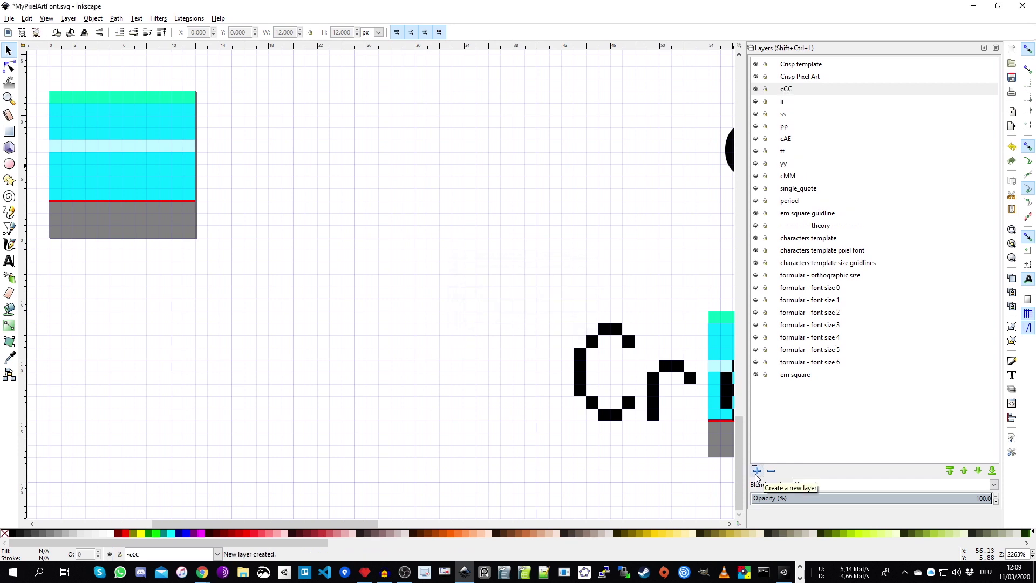
Step: Add a second new layer named rr above the ii layer
left_click(800, 103)
left_click(758, 472)
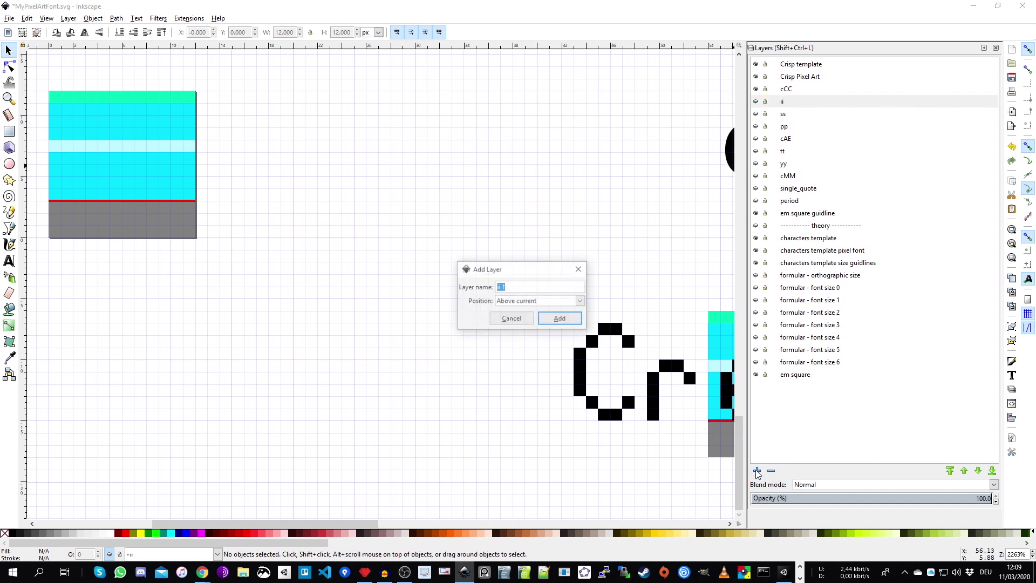
type("rr")
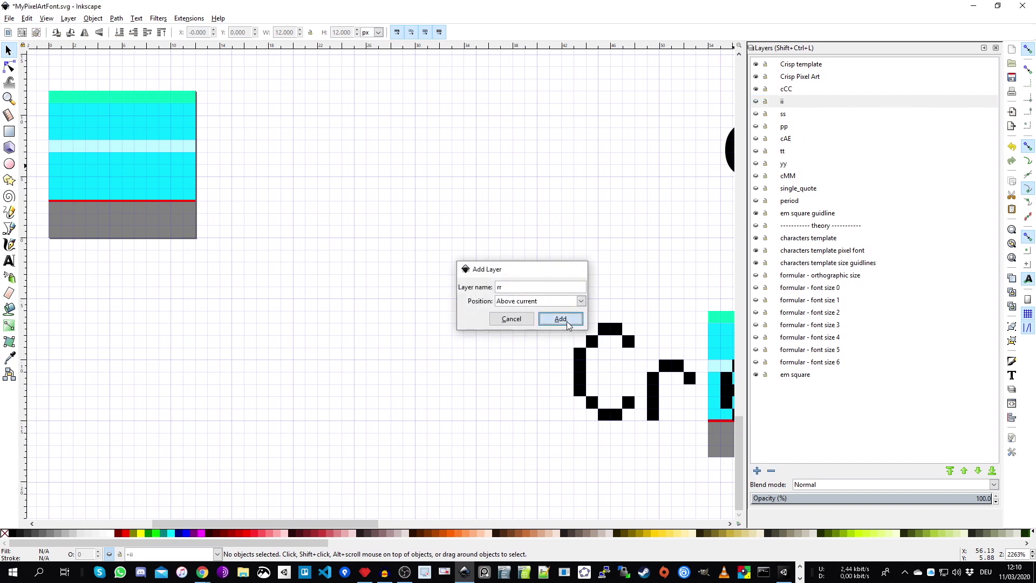
left_click(567, 326)
scroll(674, 156, "right", 1)
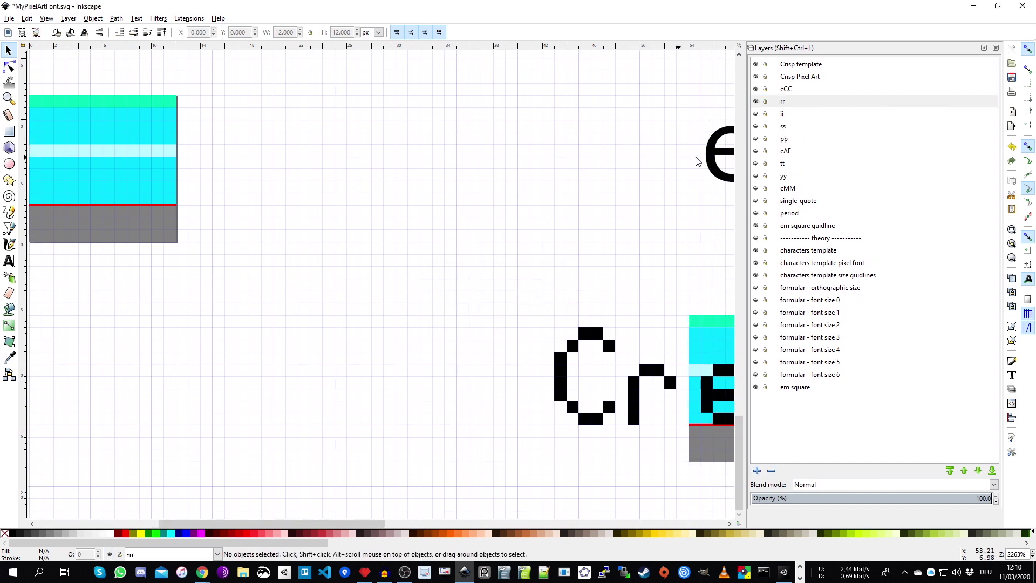
left_click(792, 100)
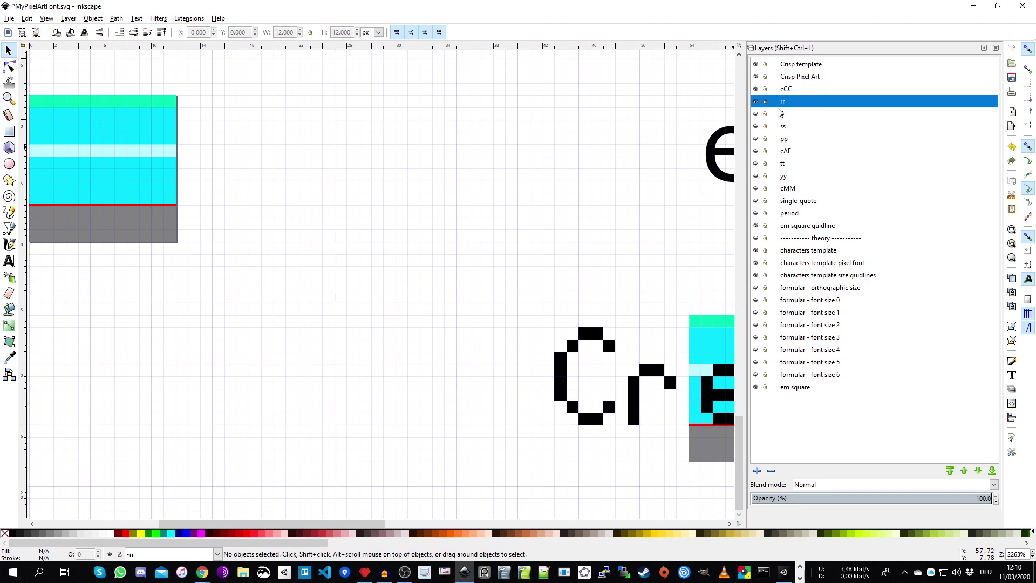
left_click_drag(493, 227, 559, 247)
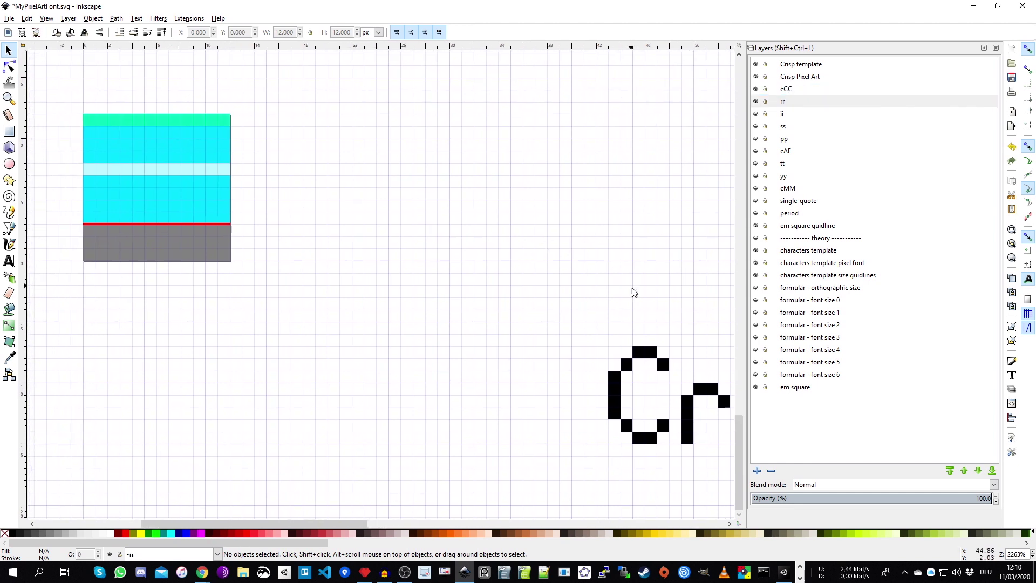
left_click(797, 100)
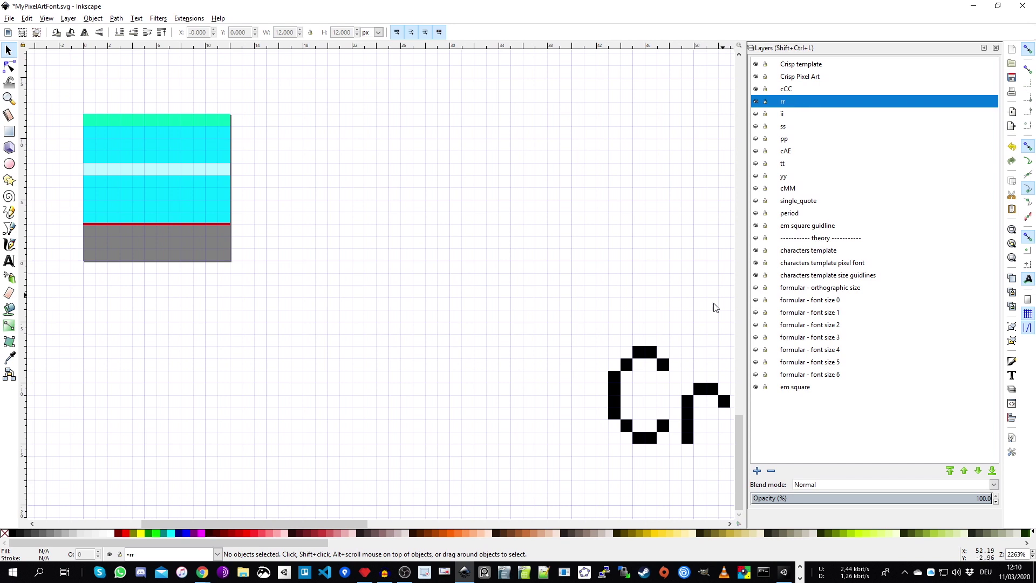
left_click(792, 192)
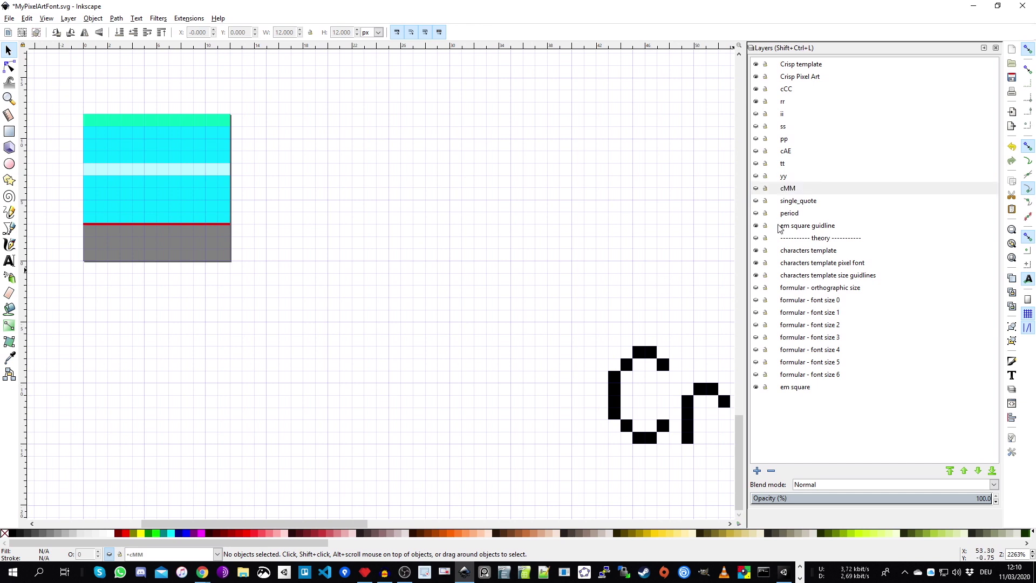
Step: Paste the C glyph's pixels from Crisp Pixel Art into the cCC layer at the template's left edge
left_click(796, 80)
left_click_drag(571, 301, 677, 475)
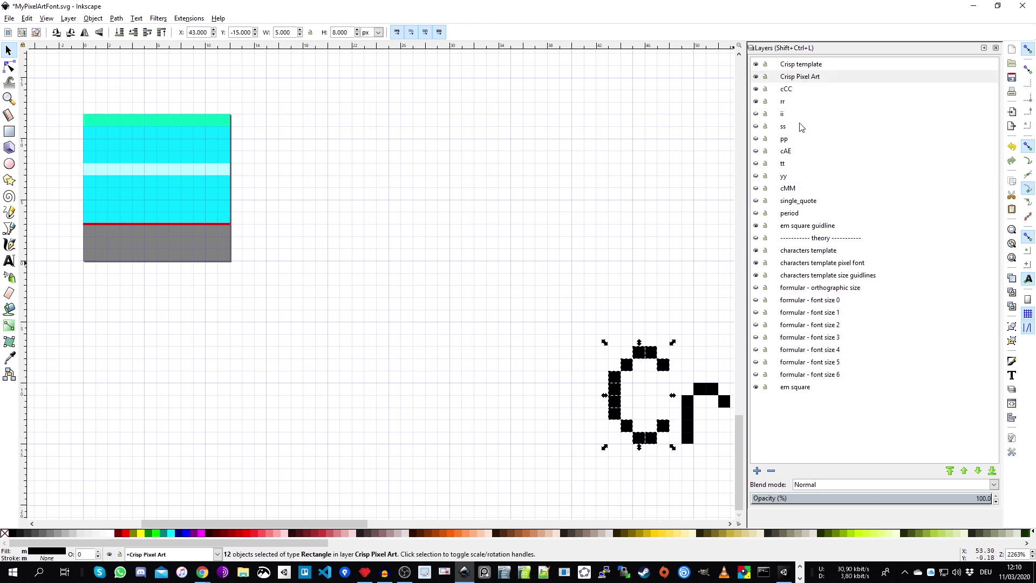
left_click(793, 89)
left_click_drag(372, 183, 538, 254)
key("ctrl+v")
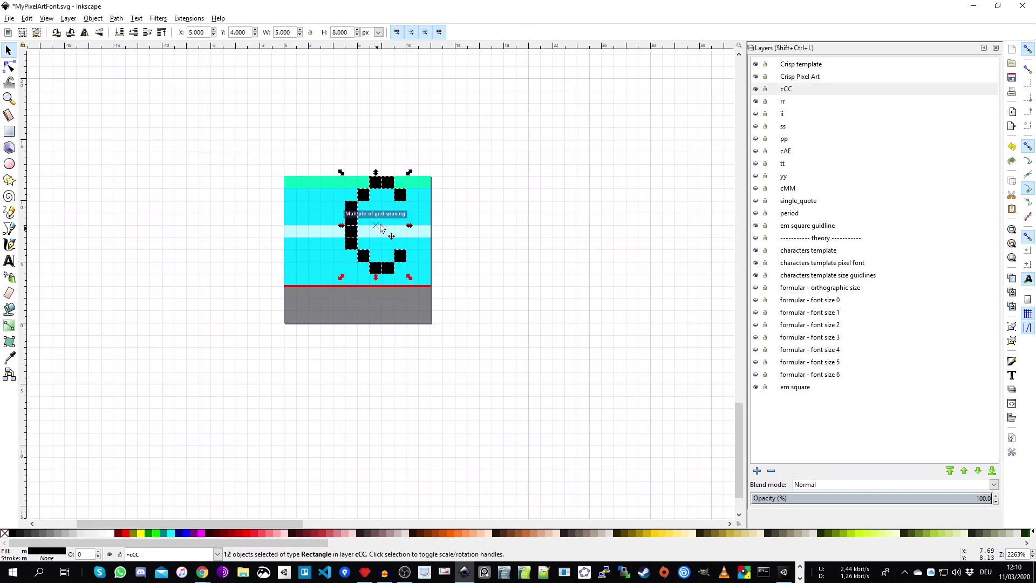
left_click_drag(387, 266, 318, 280)
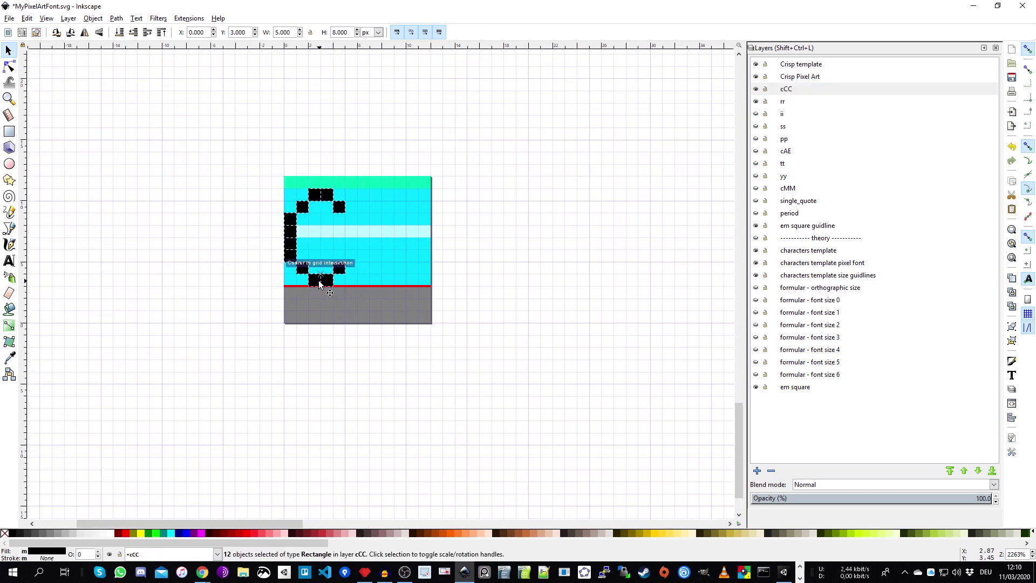
scroll(329, 266, "up", 2, "ctrl")
scroll(486, 205, "up", 2)
left_click(588, 168)
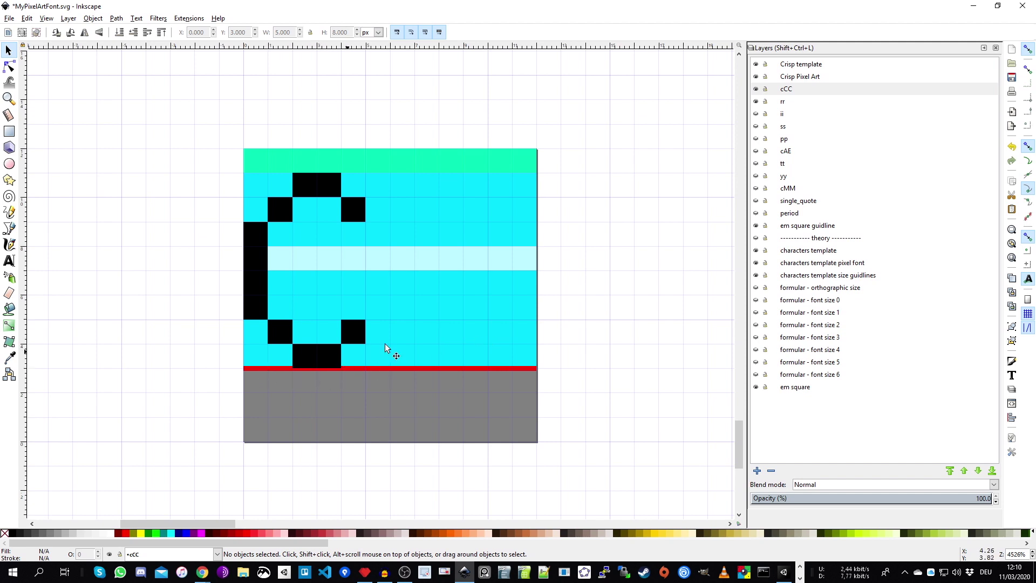
Step: Hide the yy glyph layer and make cCC the current layer
left_click(796, 176)
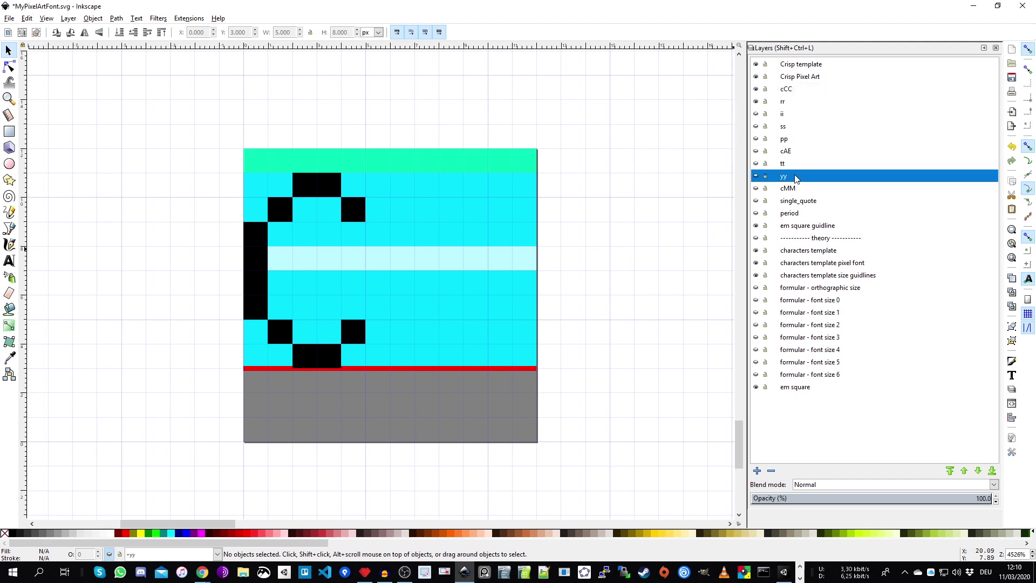
left_click(756, 176)
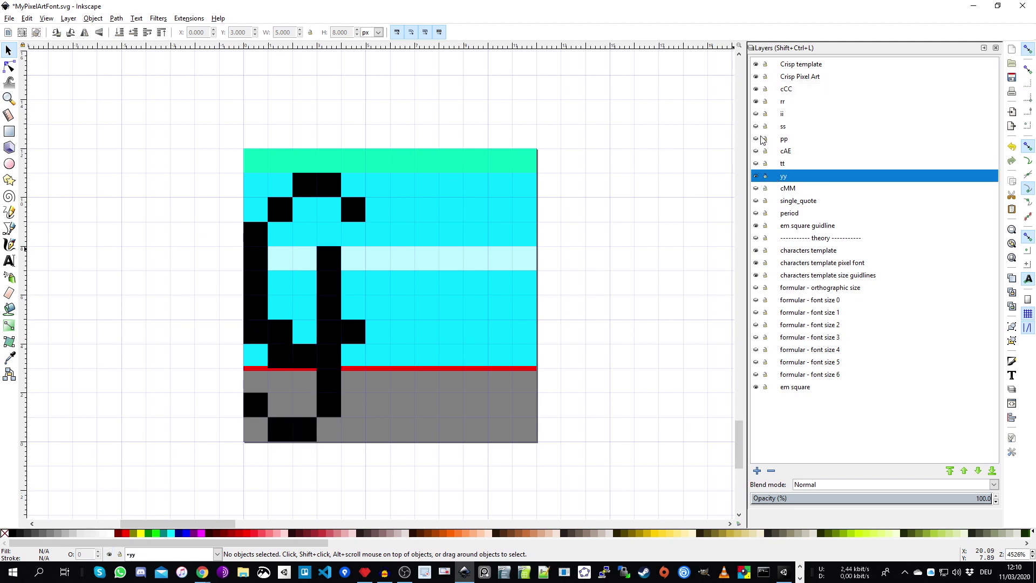
left_click(756, 88)
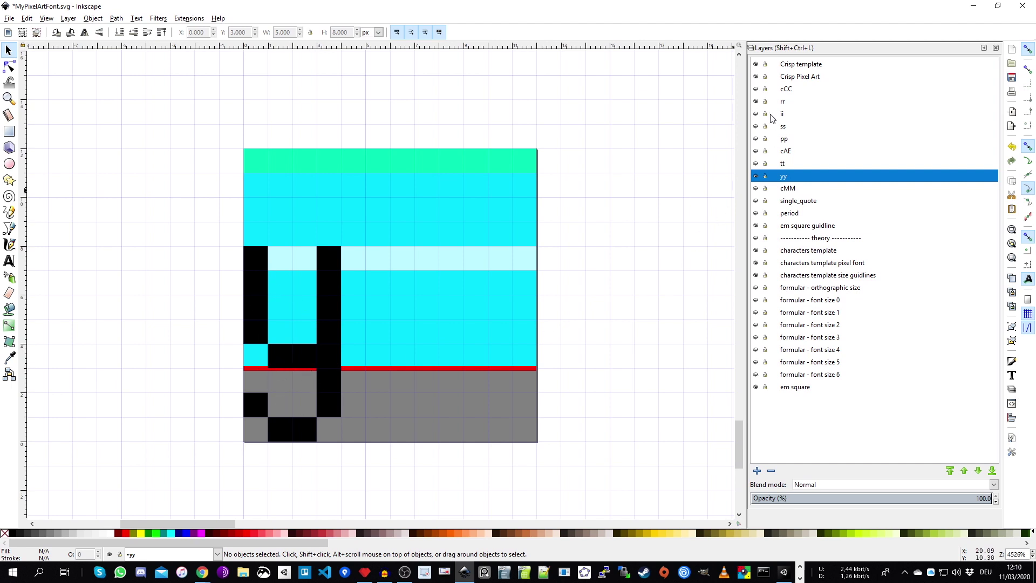
left_click(756, 176)
left_click(756, 89)
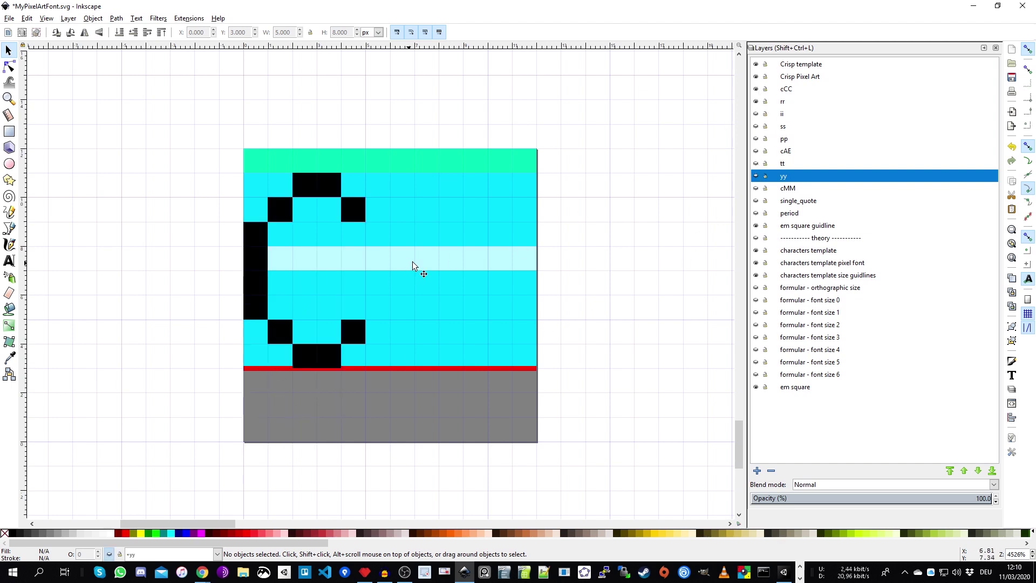
scroll(435, 259, "down", 2)
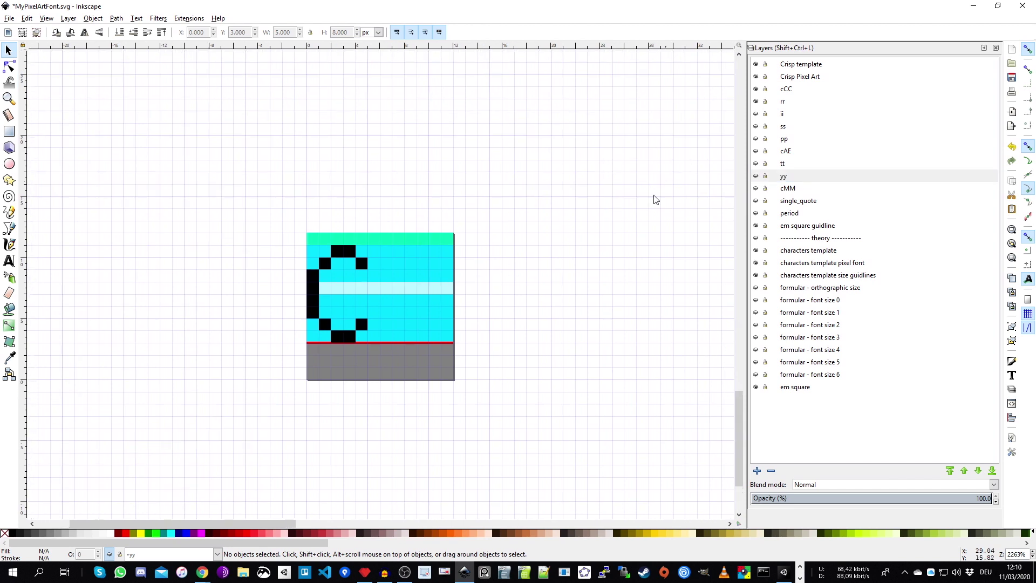
scroll(589, 255, "right", 1)
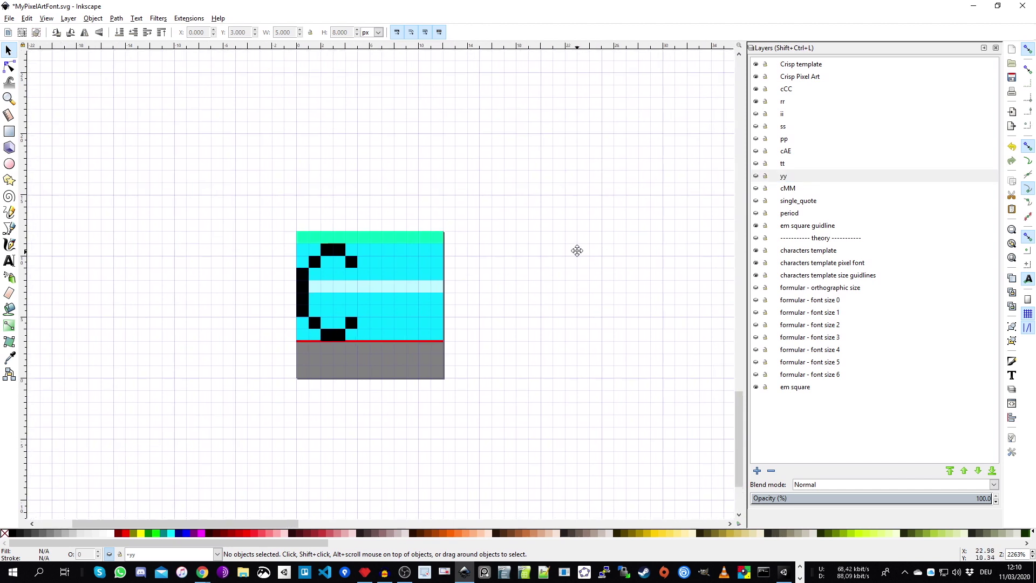
left_click(792, 90)
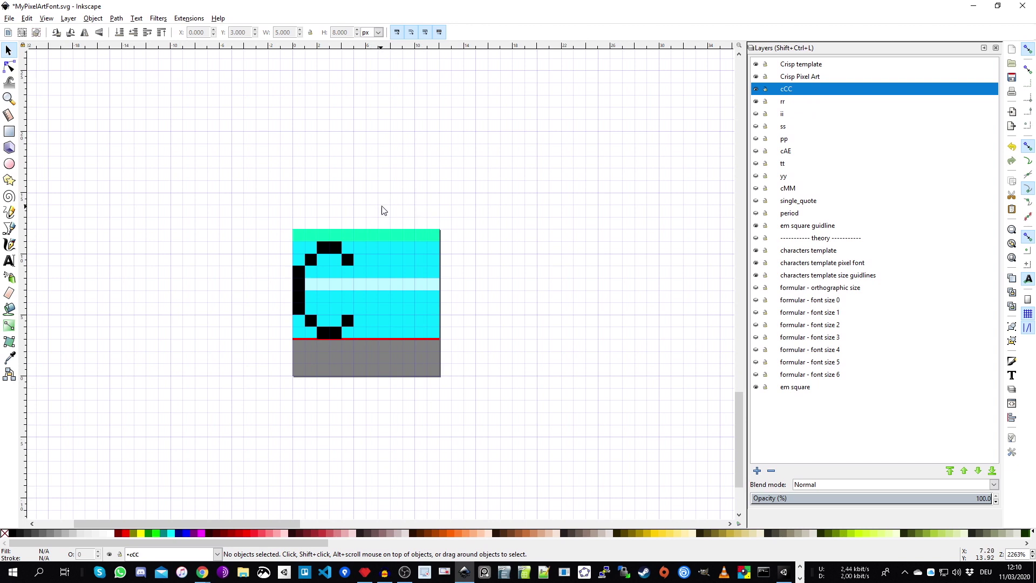
Step: Lock the em square guidline layer and select only the C's 12 black pixel squares
left_click(800, 225)
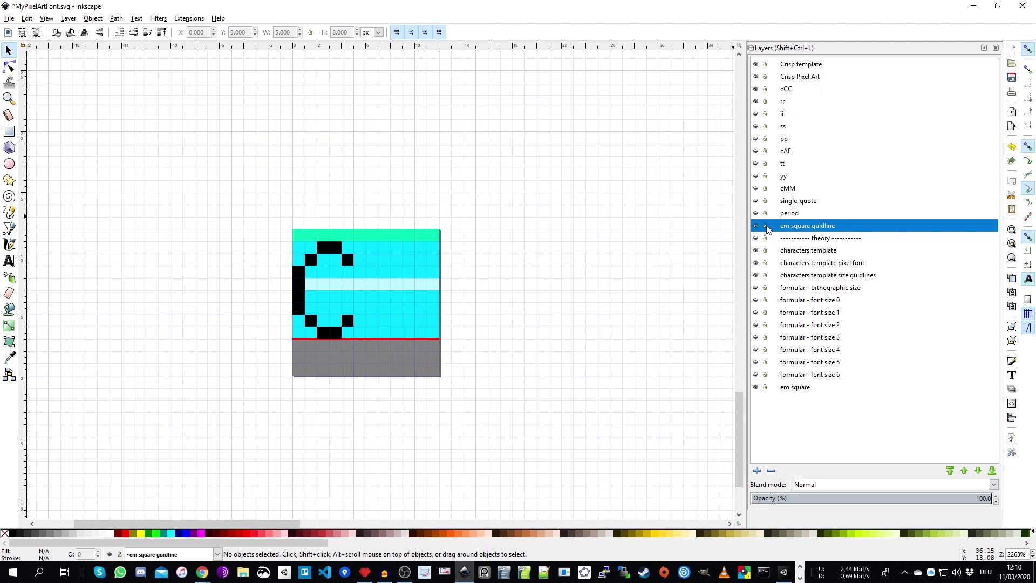
left_click(765, 226)
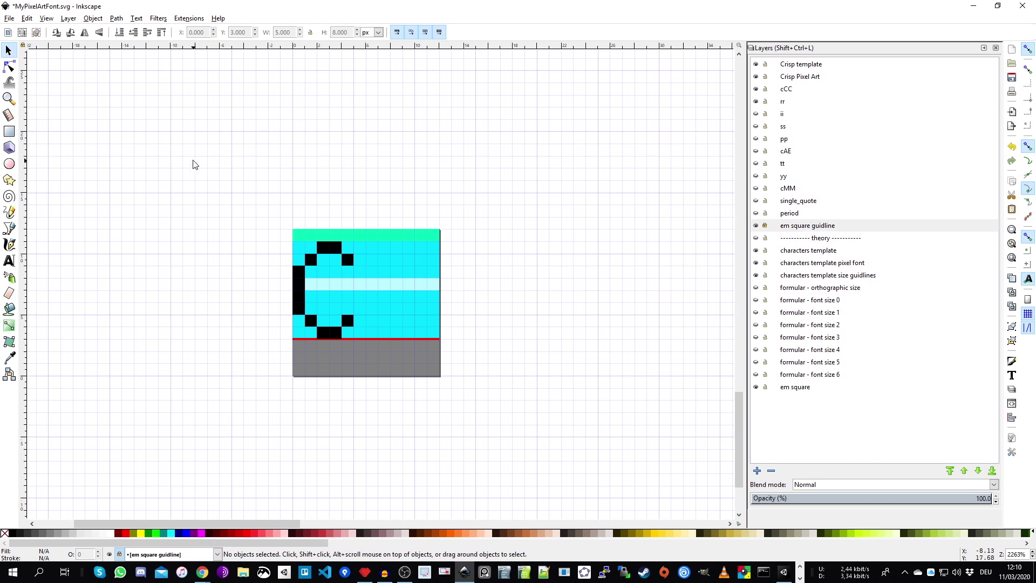
left_click_drag(193, 158, 571, 440)
left_click_drag(180, 119, 453, 400)
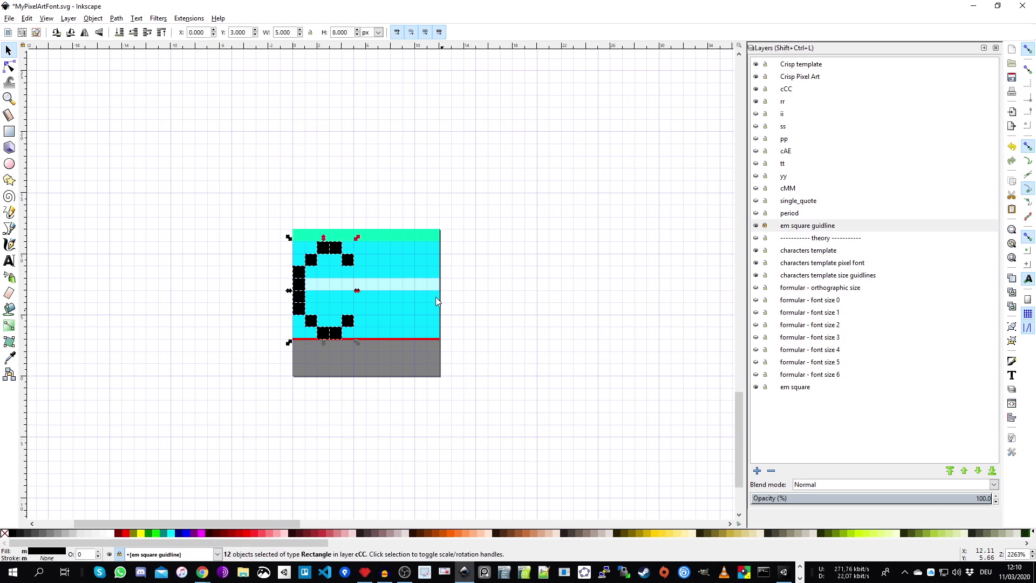
left_click_drag(212, 183, 473, 383)
left_click(542, 303)
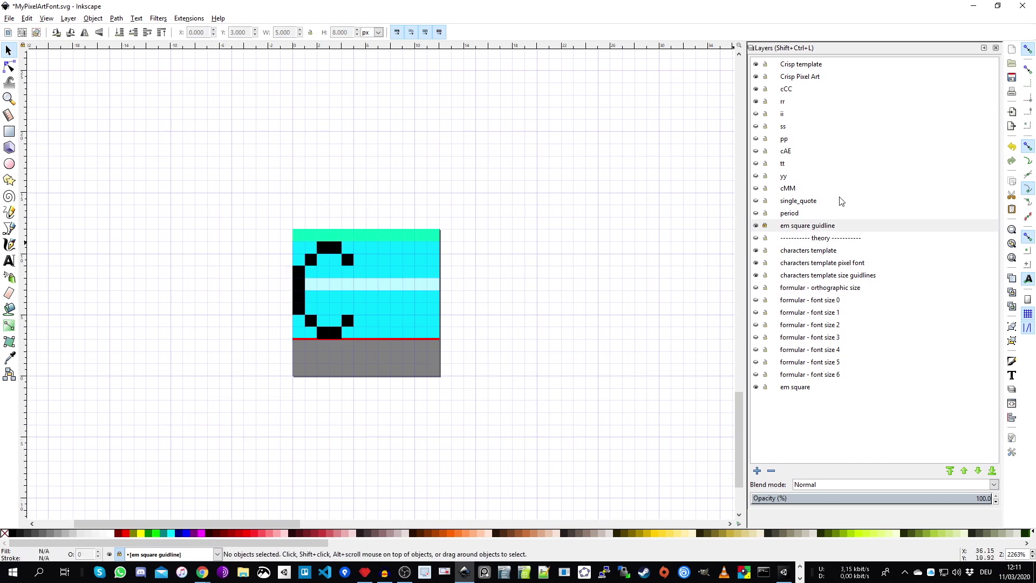
left_click(788, 89)
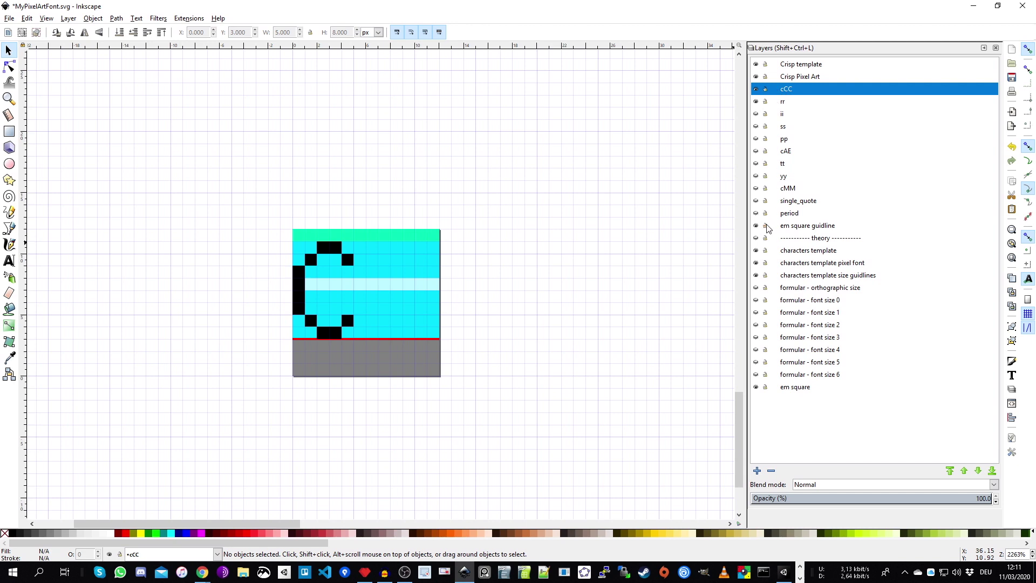
left_click_drag(213, 143, 529, 437)
left_click(206, 134)
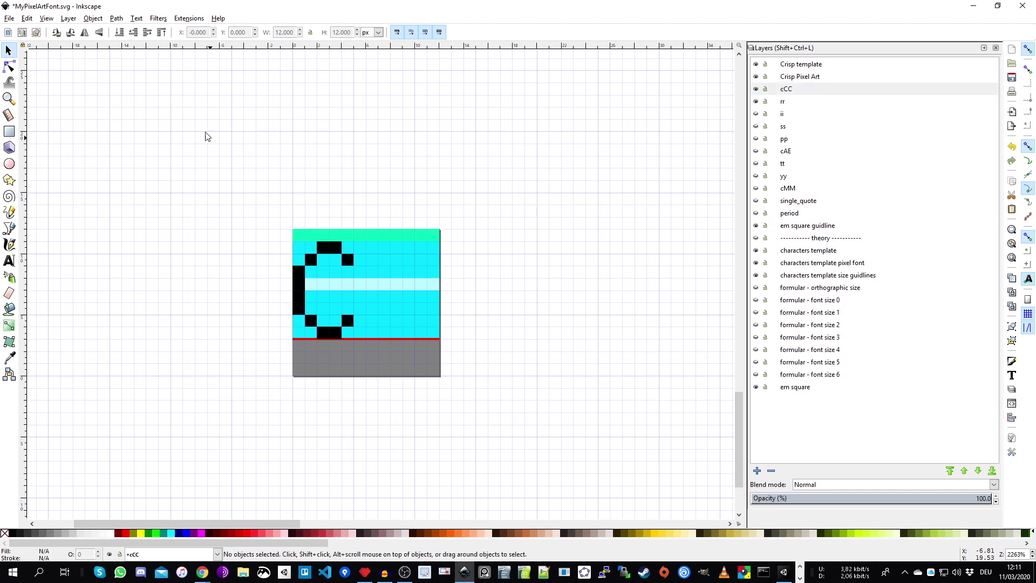
left_click_drag(197, 120, 537, 435)
left_click(665, 237)
left_click(765, 226)
left_click_drag(191, 173, 559, 450)
Step: Union the C pixels into one path at the template's left edge, then hide cCC
scroll(329, 299, "up", 1, "ctrl")
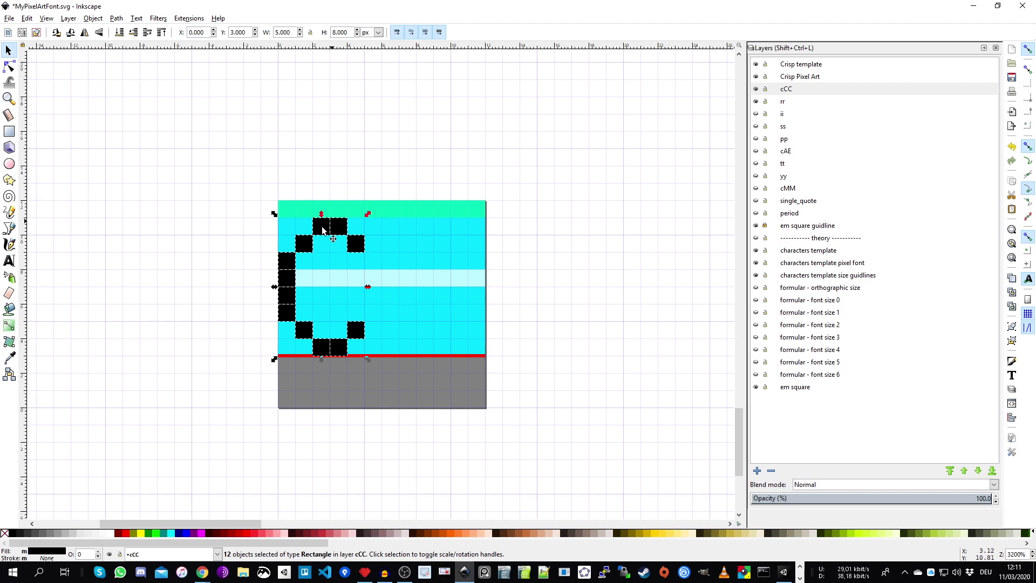
left_click(114, 18)
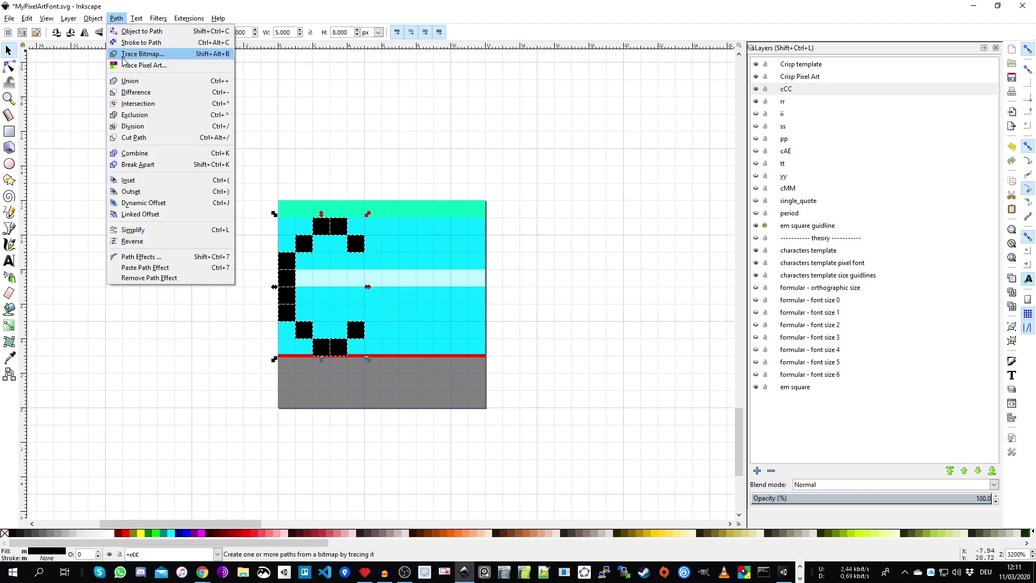
left_click(135, 82)
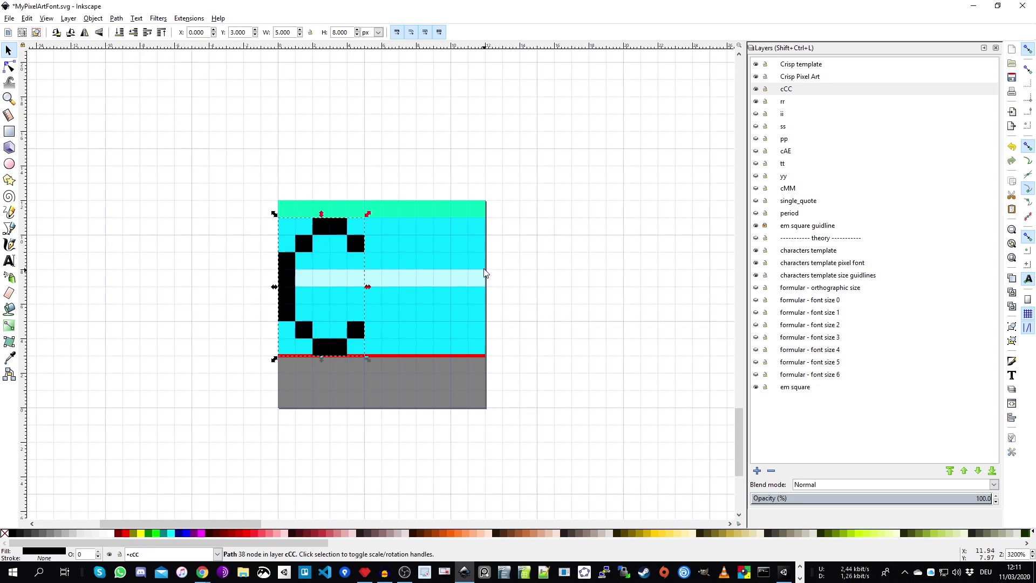
scroll(474, 267, "right", 1)
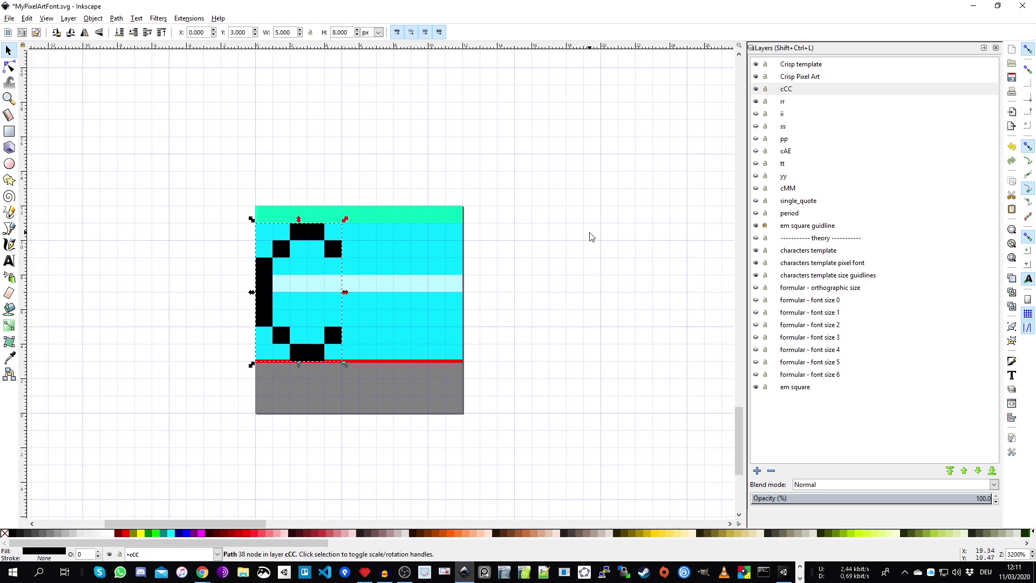
key("Escape")
left_click_drag(289, 343, 330, 347)
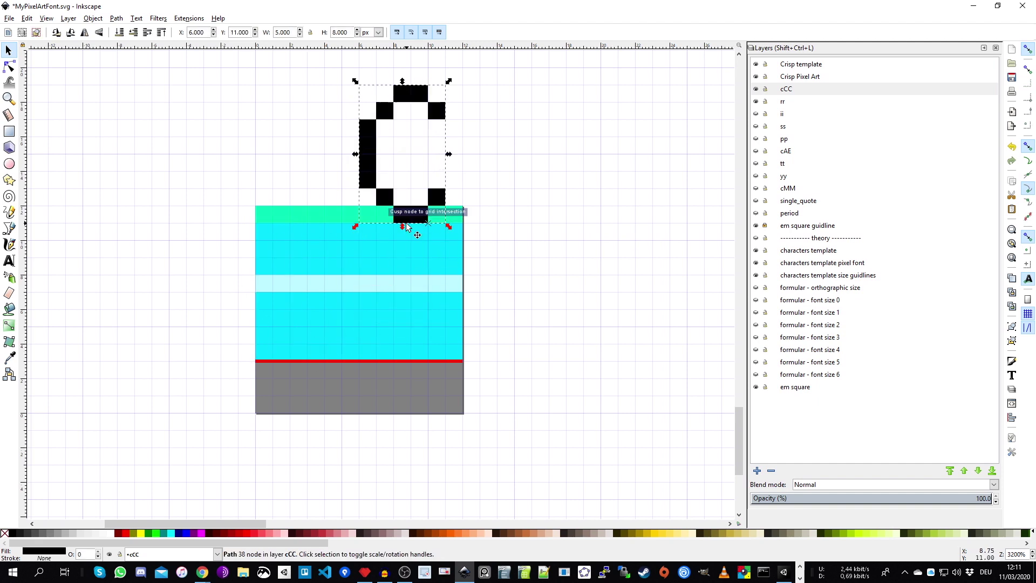
left_click_drag(407, 226, 304, 365)
left_click(696, 253)
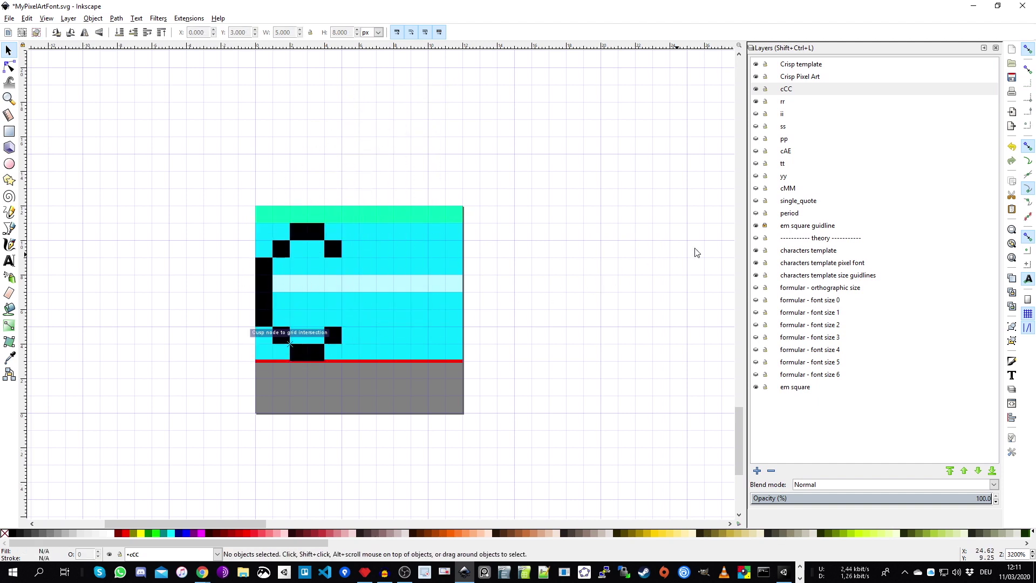
left_click(756, 89)
scroll(513, 275, "down", 3)
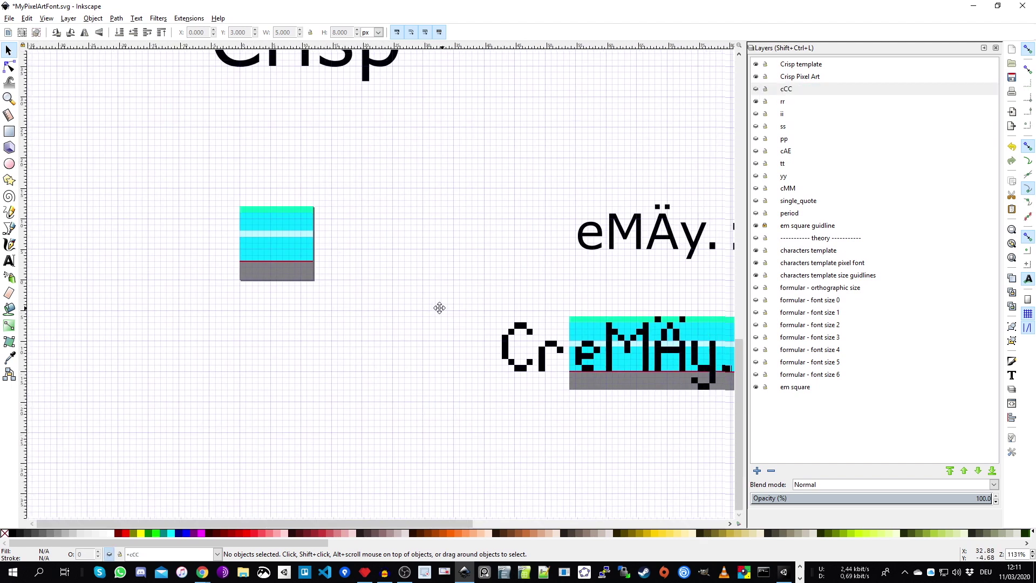
Step: Paste the sample's pixel r into the rr layer, aligned to the template's left edge
scroll(580, 367, "up", 3)
left_click_drag(425, 259, 514, 405)
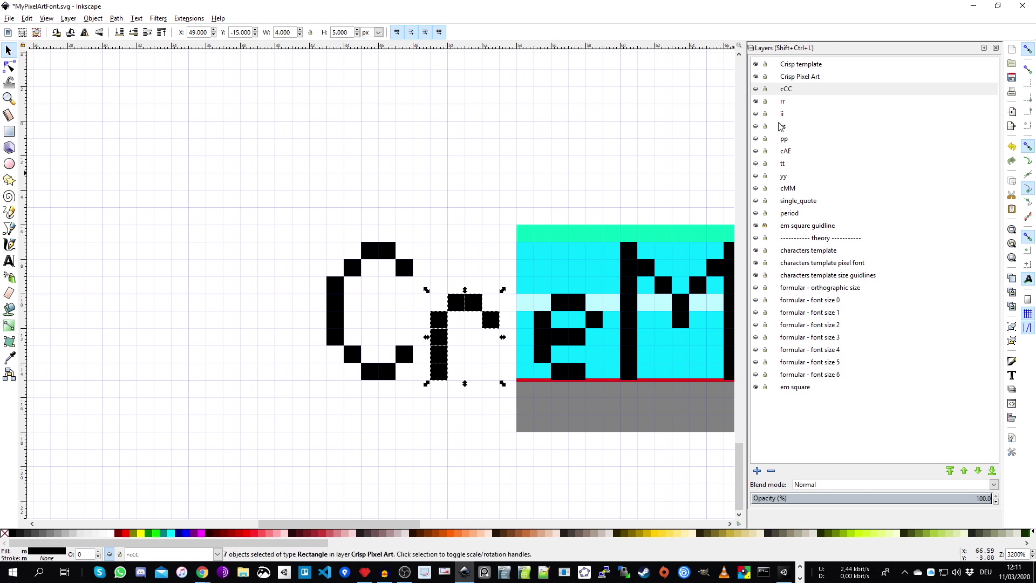
left_click(782, 102)
scroll(484, 186, "down", 3)
scroll(446, 311, "up", 5)
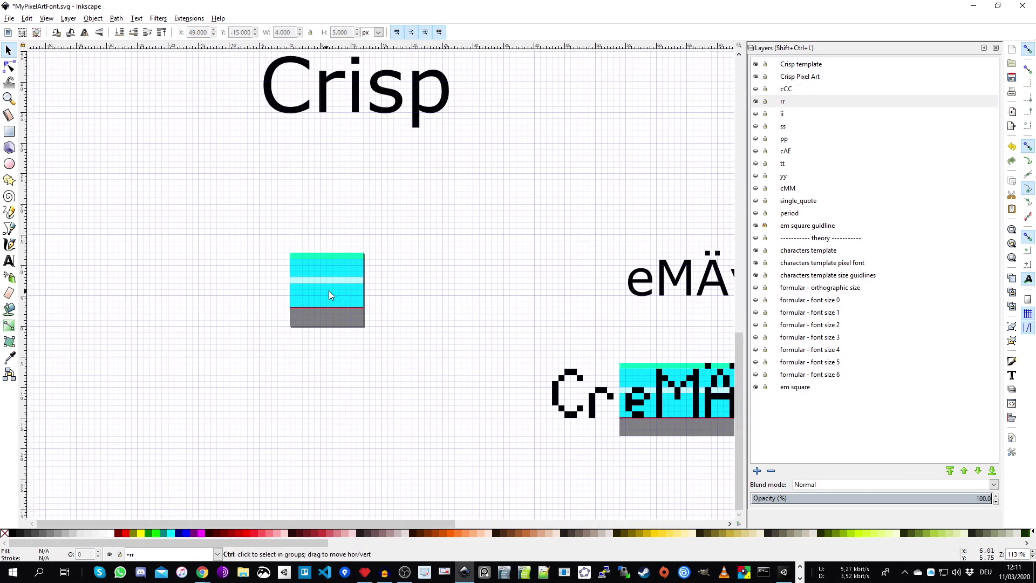
key("ctrl+v")
scroll(321, 295, "up", 4)
left_click_drag(406, 334, 260, 359)
left_click(195, 308)
Step: Union the seven r pixel squares with Ctrl++ into one path and hide the rr layer
left_click(783, 102)
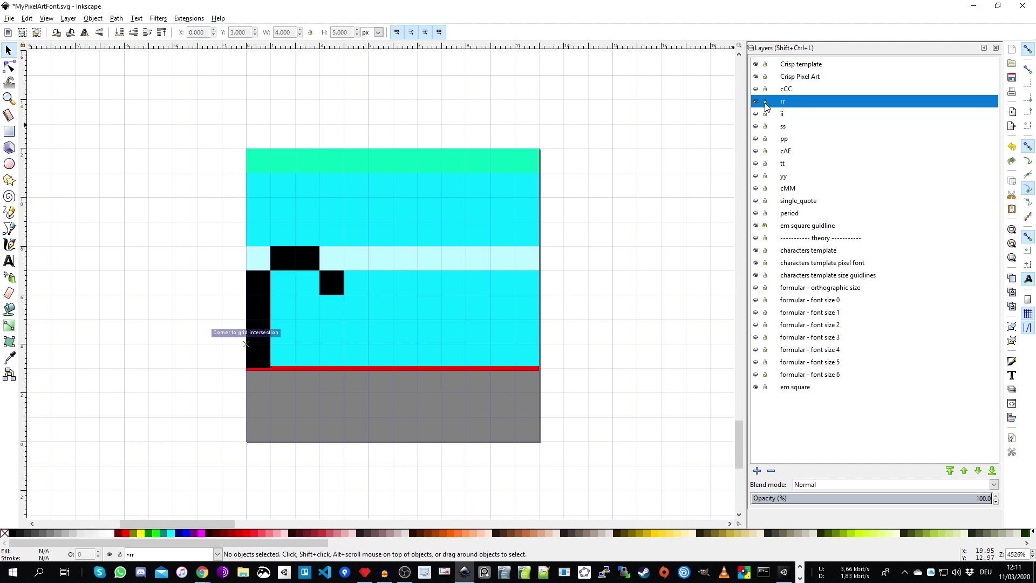
left_click(756, 102)
left_click(756, 102)
left_click_drag(158, 178, 390, 419)
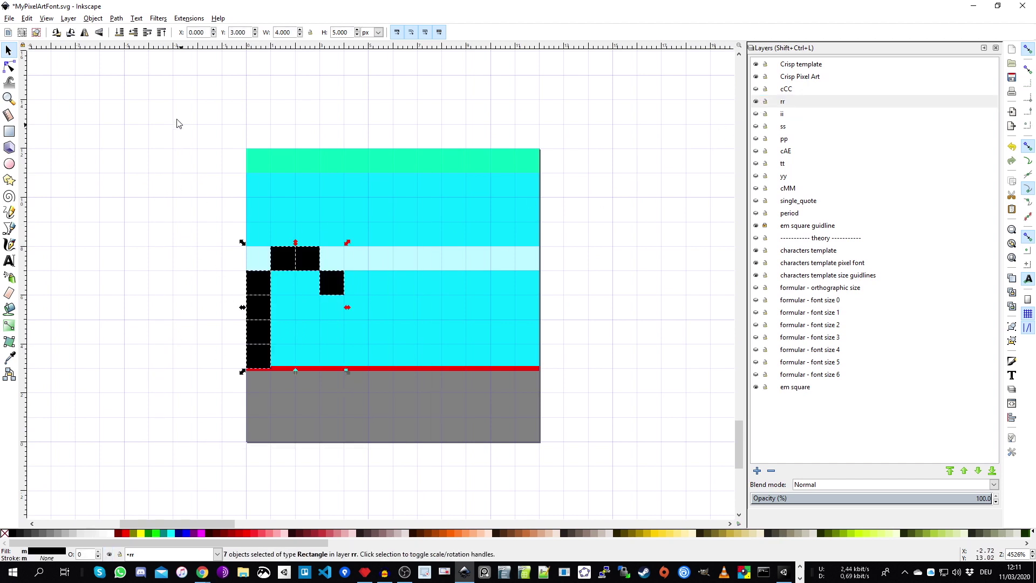
key("ctrl+plus")
left_click(214, 179)
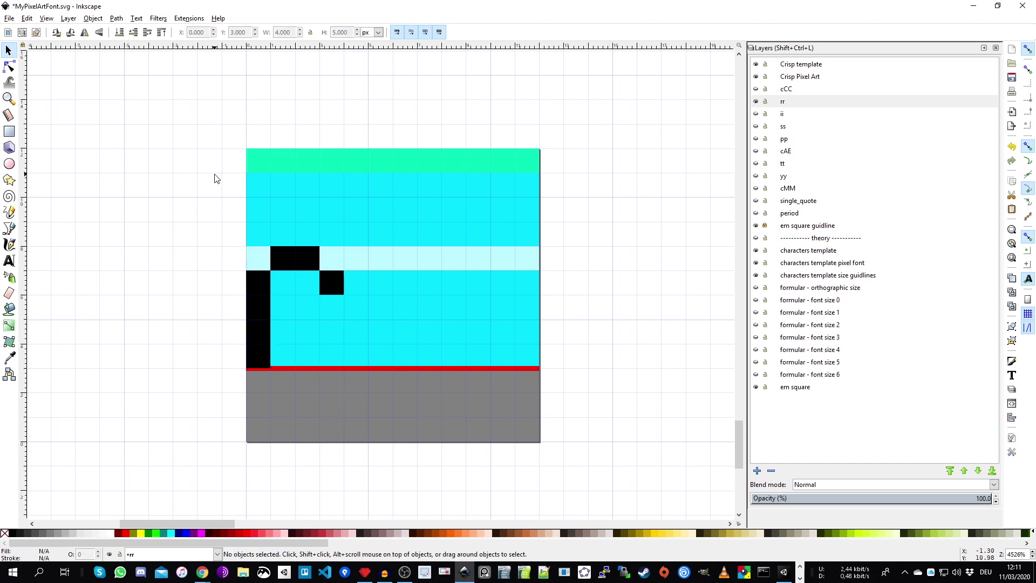
scroll(215, 176, "down", 2, "ctrl")
scroll(314, 206, "up", 2)
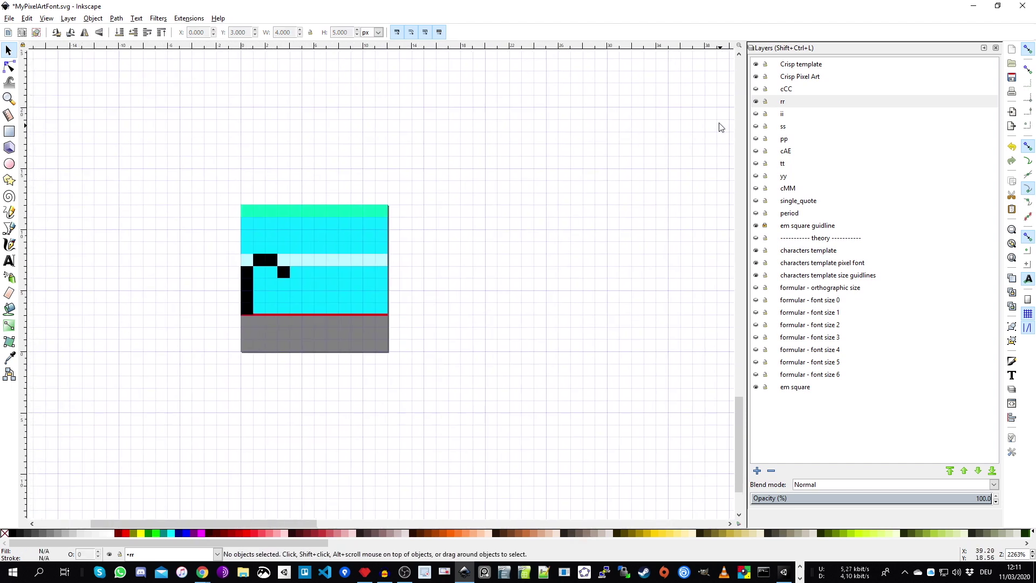
left_click(755, 104)
Step: Show the cAE layer and drag its Ä glyph up and to the right
left_click(803, 152)
left_click(755, 151)
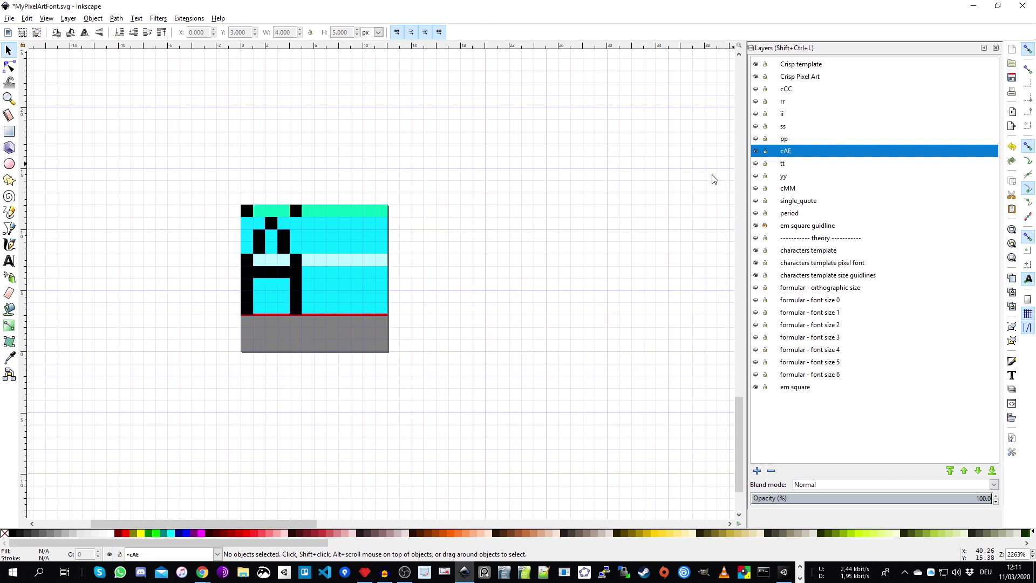
scroll(265, 268, "up", 2, "ctrl")
left_click(222, 276)
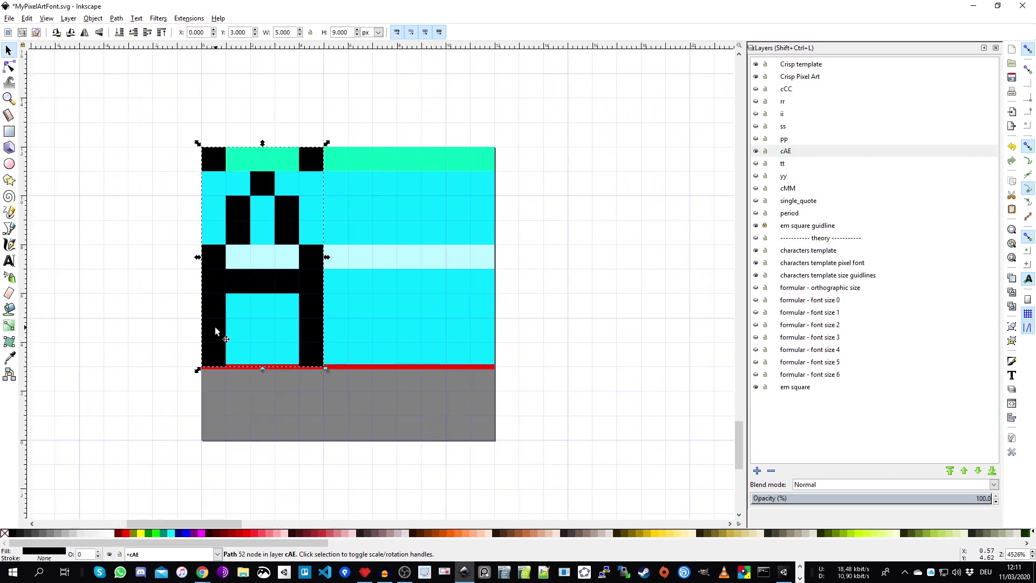
left_click_drag(215, 326, 291, 281)
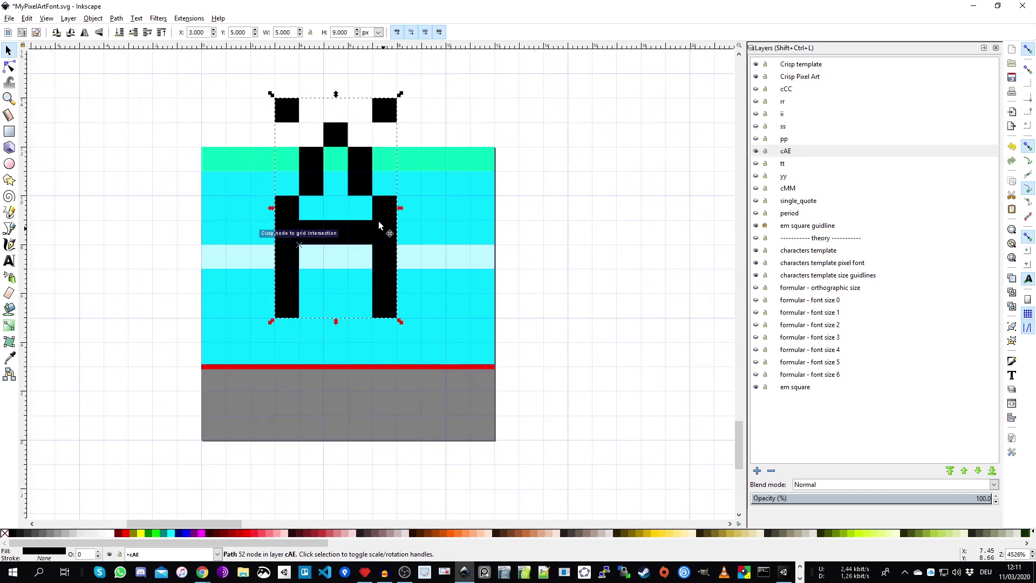
Step: Move the Ä glyph back to the template's left edge, then hide the cAE layer
left_click(382, 110)
left_click(269, 97)
left_click(287, 110)
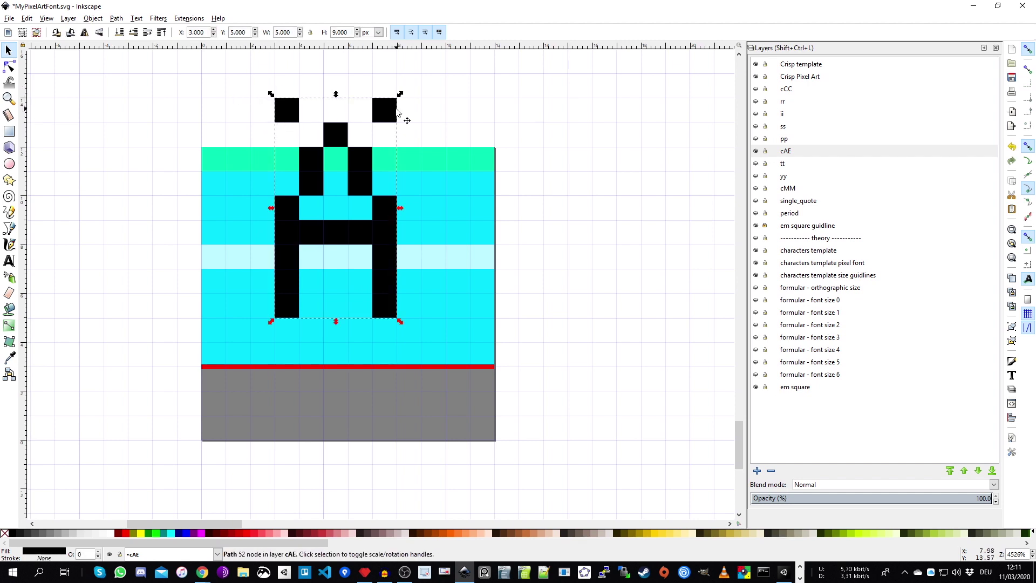
left_click(323, 91)
left_click(281, 267)
left_click_drag(281, 267, 221, 342)
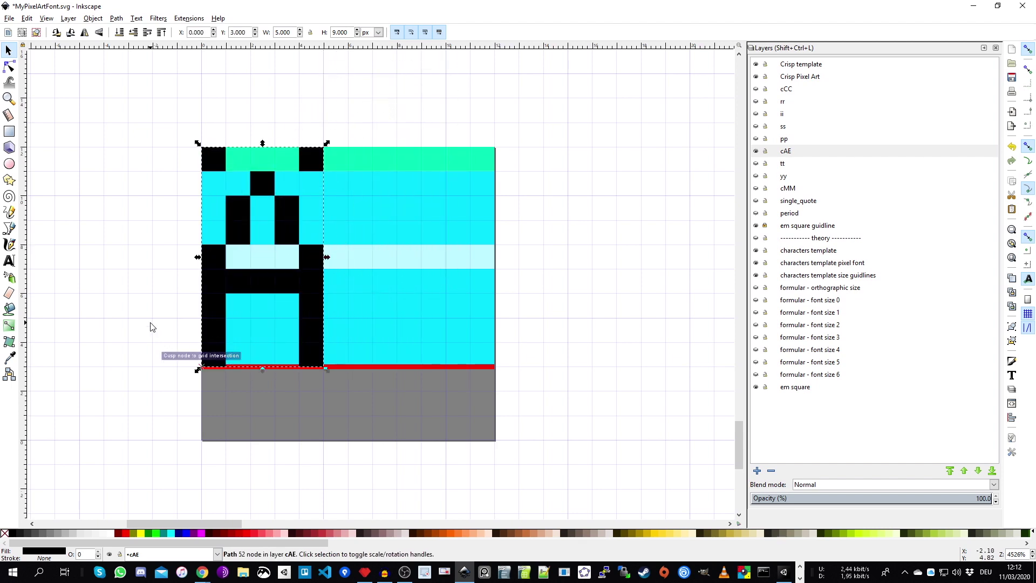
left_click(151, 325)
left_click(756, 151)
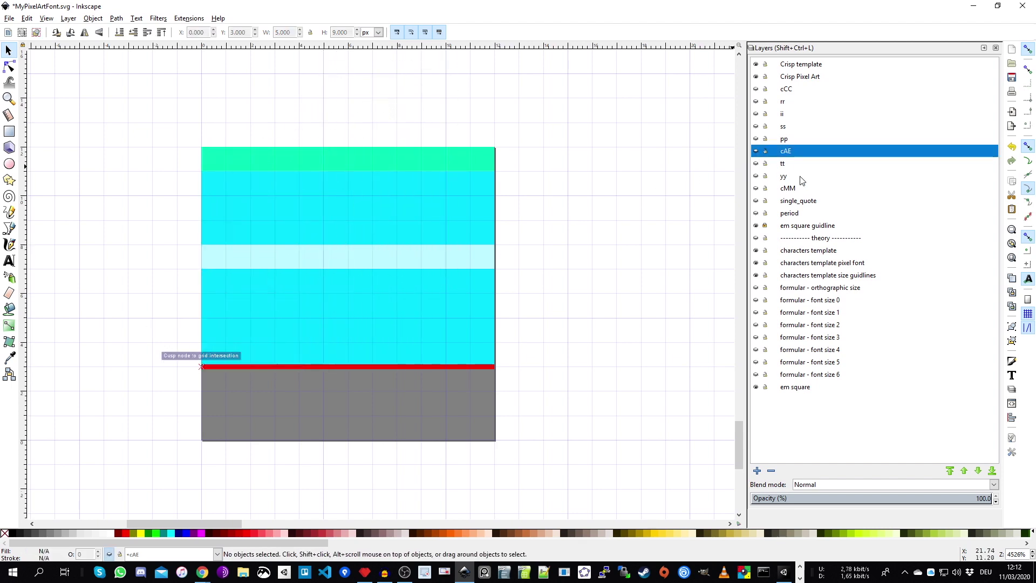
Step: Show the period layer and select its 1 × 1 px black square
left_click(815, 213)
left_click(756, 214)
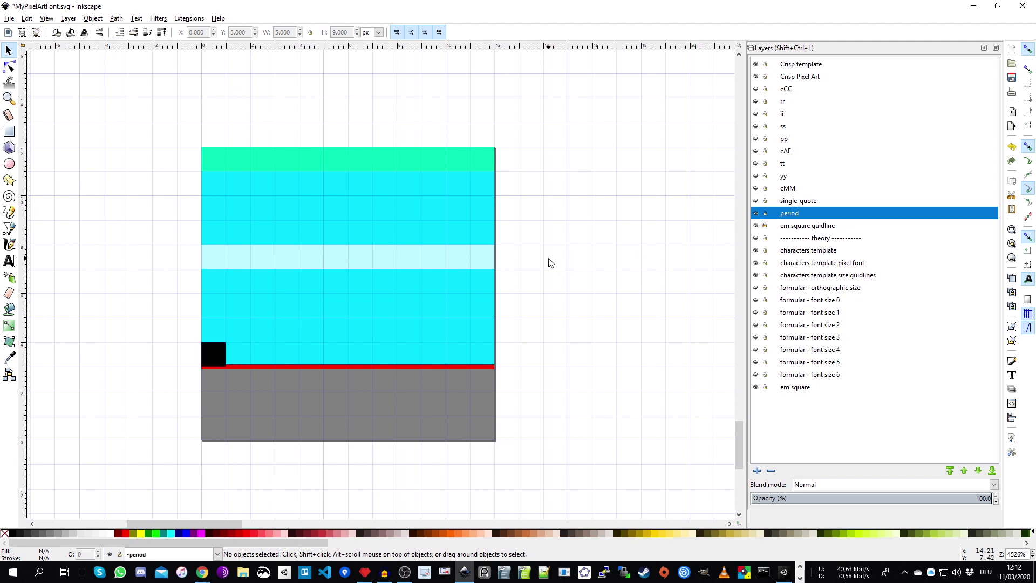
scroll(549, 261, "down", 1)
scroll(548, 261, "left", 3)
left_click(286, 325)
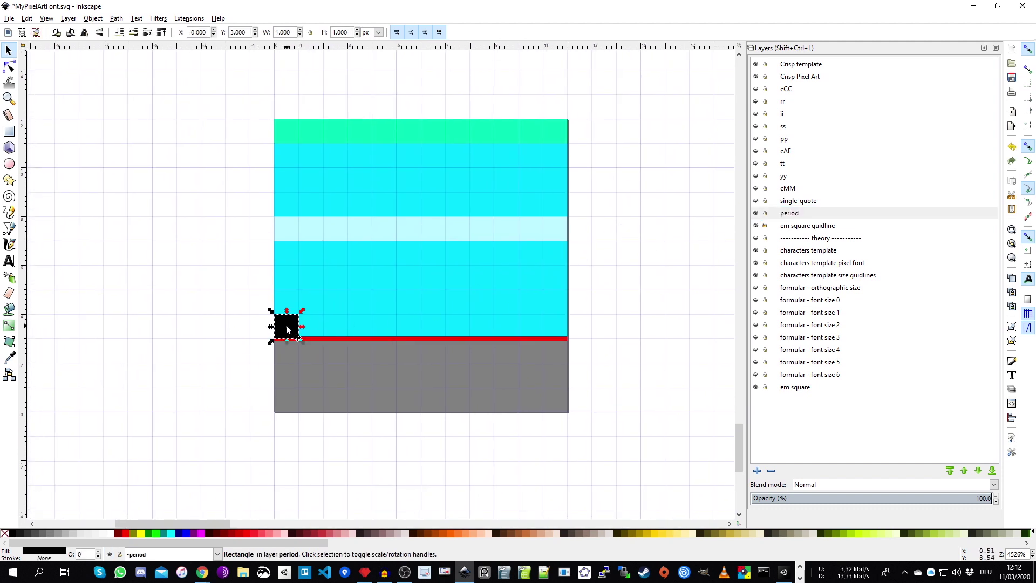
Step: Deselect the period square and hide the period layer again
scroll(235, 293, "right", 1)
scroll(236, 293, "up", 1)
left_click(241, 295)
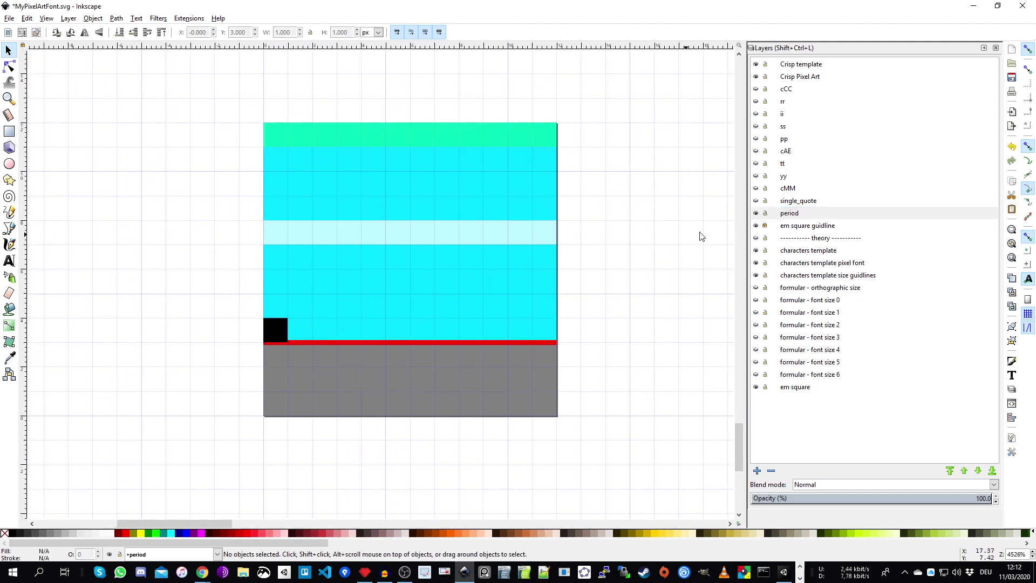
left_click(803, 214)
left_click(757, 214)
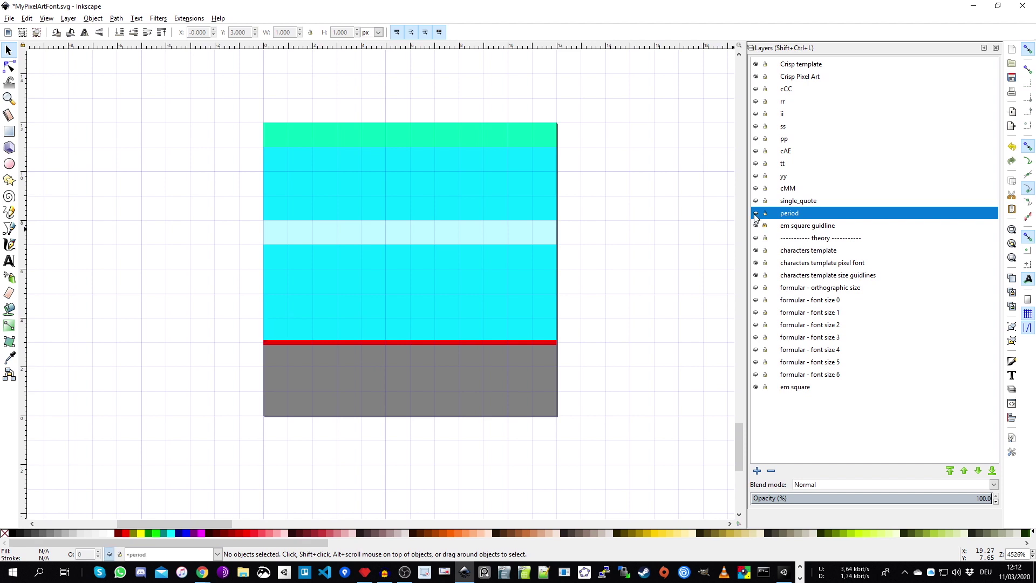
Step: Make the cAE layer visible again so its Ä glyph shows on the template
left_click(791, 155)
scroll(682, 201, "right", 1)
scroll(681, 200, "up", 1)
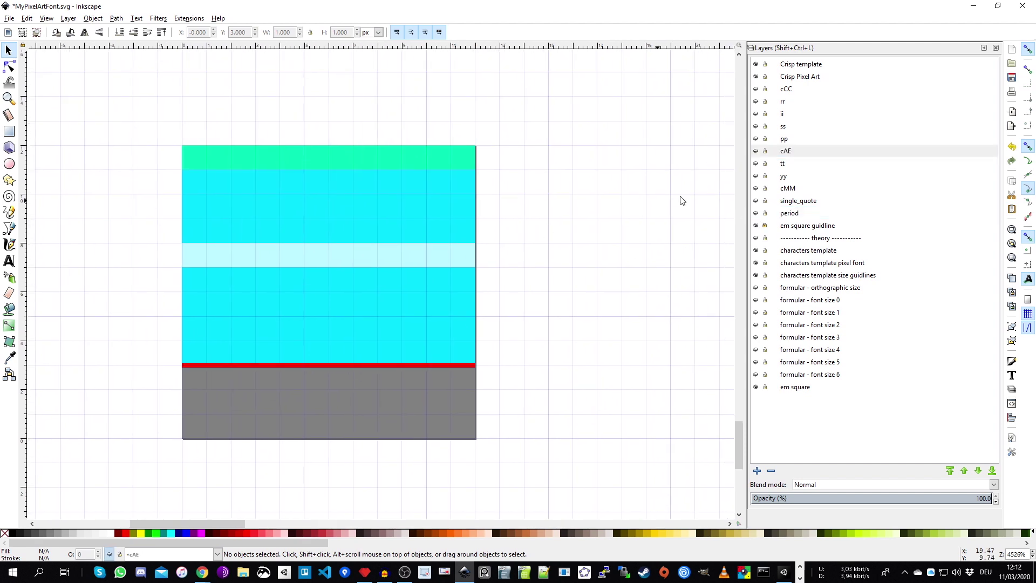
left_click(757, 151)
scroll(466, 234, "down", 2)
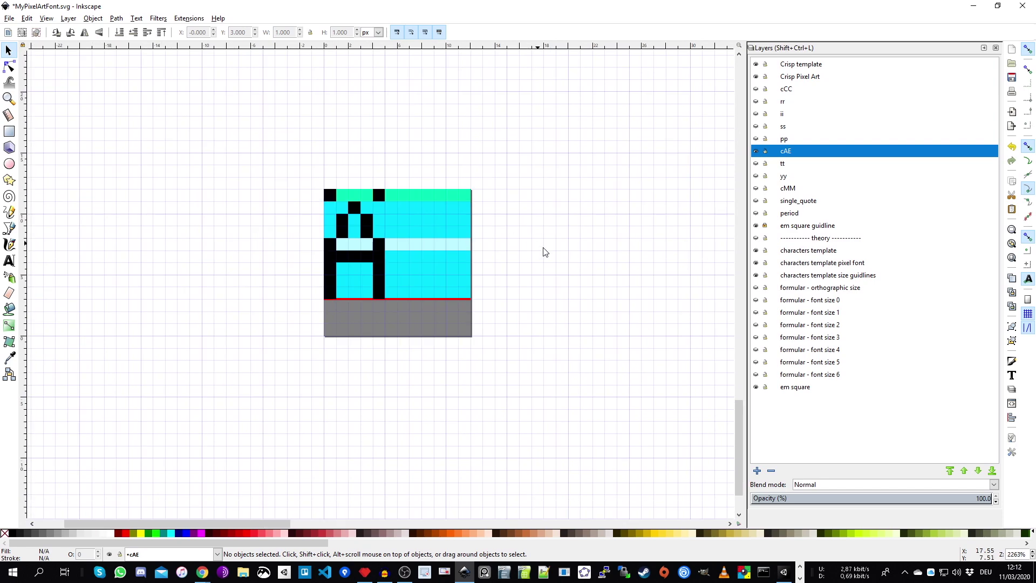
scroll(543, 250, "right", 6)
scroll(420, 285, "up", 1)
Step: Save MyPixelArtFont.svg with Ctrl+S, pan the canvas, and open the File menu
key("ctrl+s")
scroll(421, 286, "down", 2)
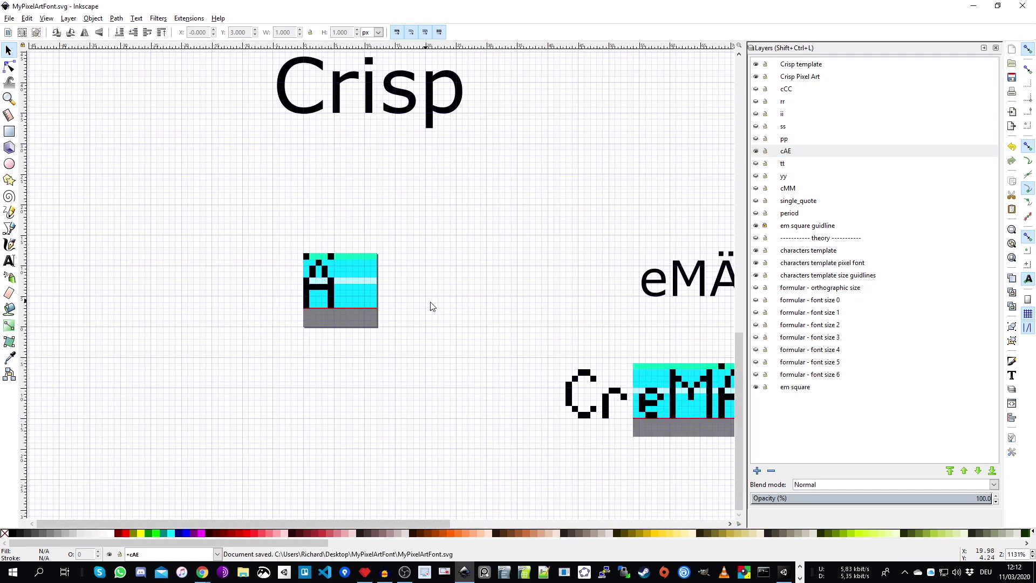
scroll(346, 295, "right", 5)
scroll(345, 295, "down", 1)
scroll(389, 263, "down", 1)
scroll(488, 186, "right", 6)
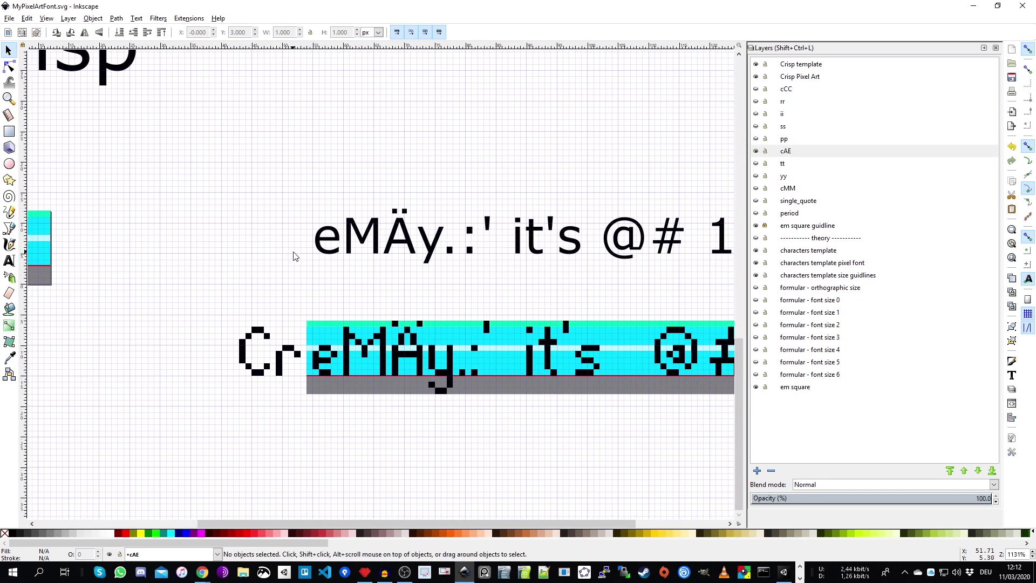
left_click(9, 18)
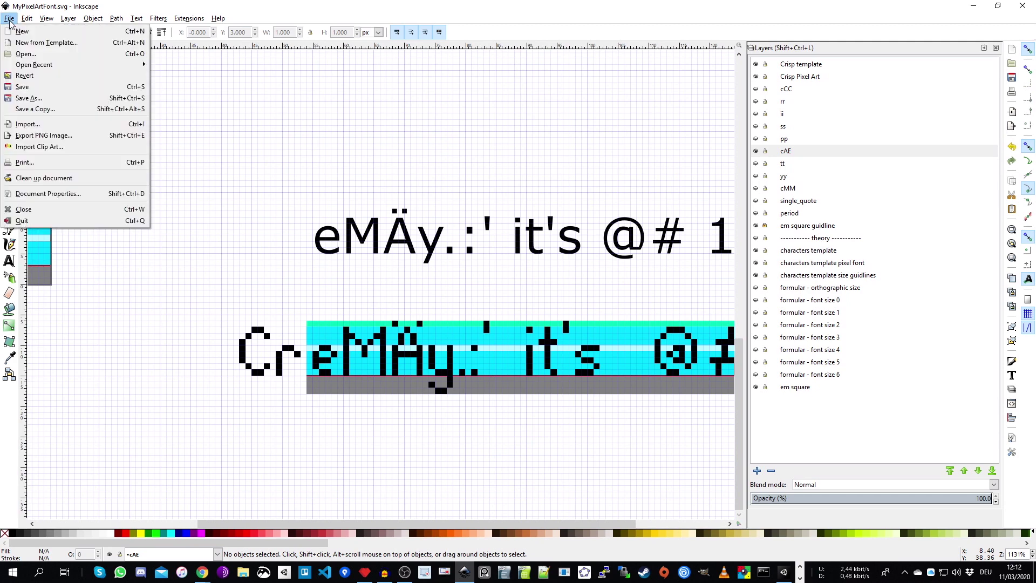
Step: Save a copy as Layers as Separate SVG (*.tar) into Desktop > MyPixelArtFont
left_click(54, 108)
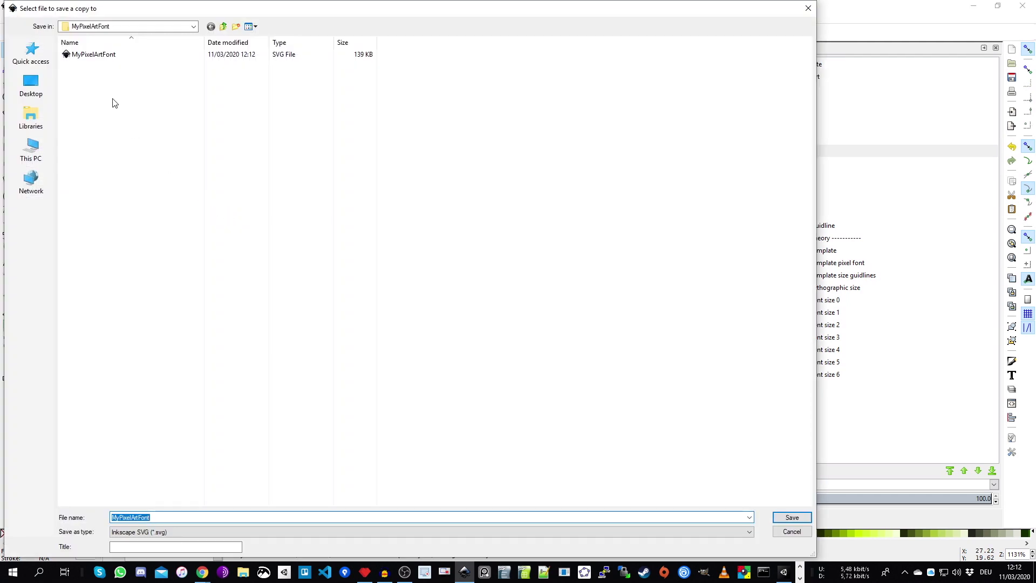
left_click(31, 85)
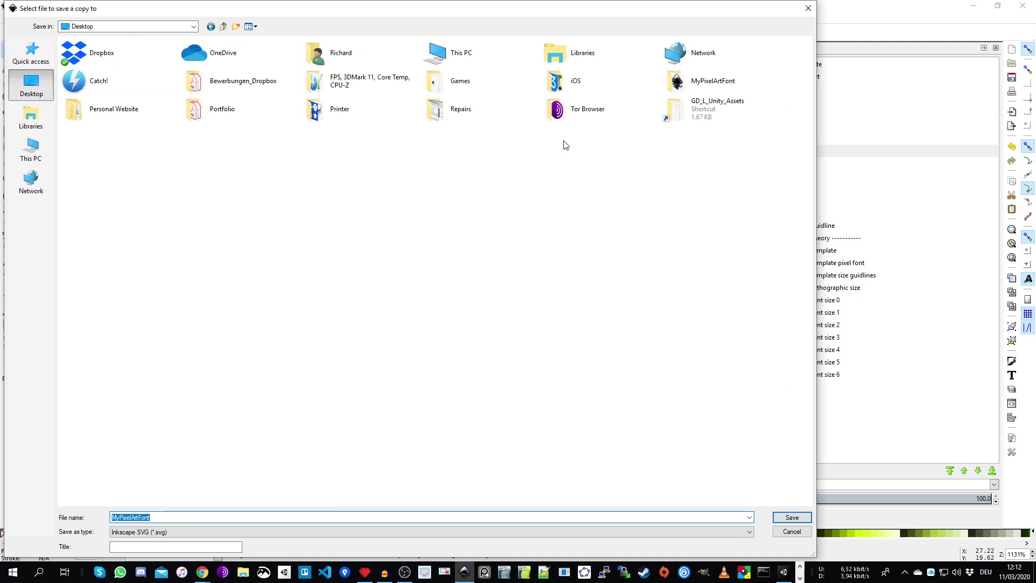
double_click(691, 87)
left_click(177, 532)
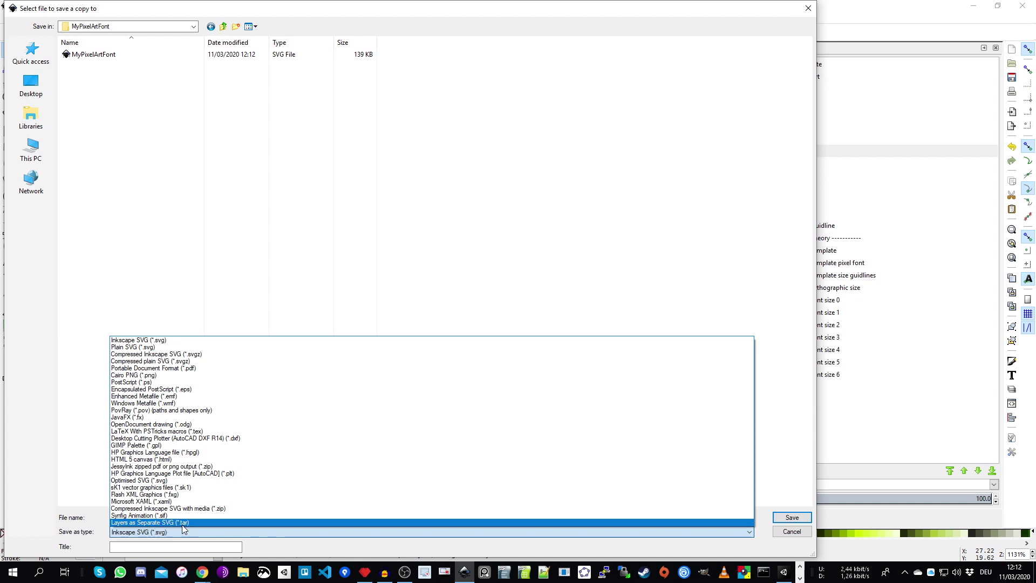
left_click(183, 522)
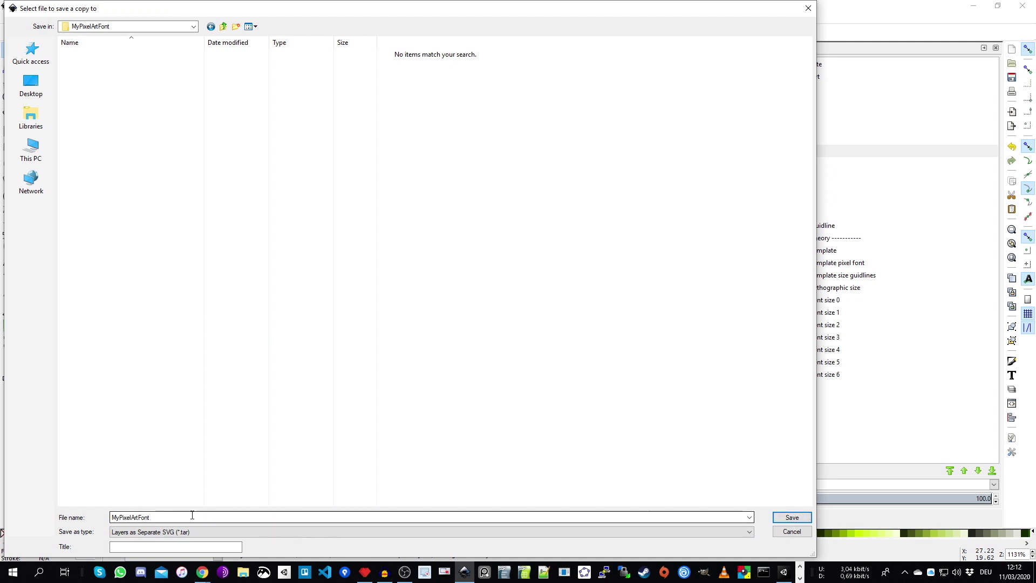
left_click(792, 518)
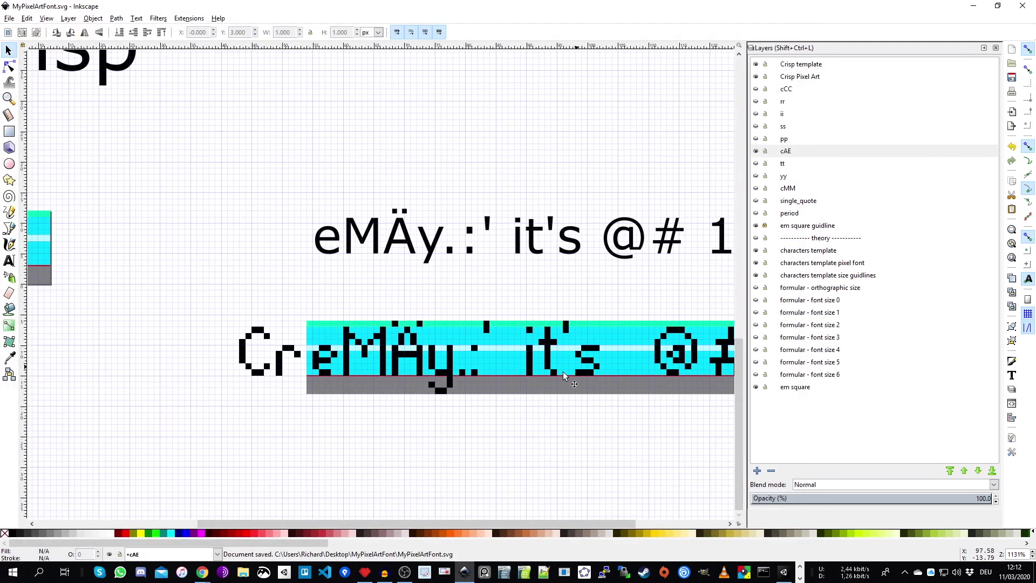
Step: Minimize Inkscape and Pyxel Edit and move the FontForge window out of the way
left_click(974, 6)
left_click(974, 6)
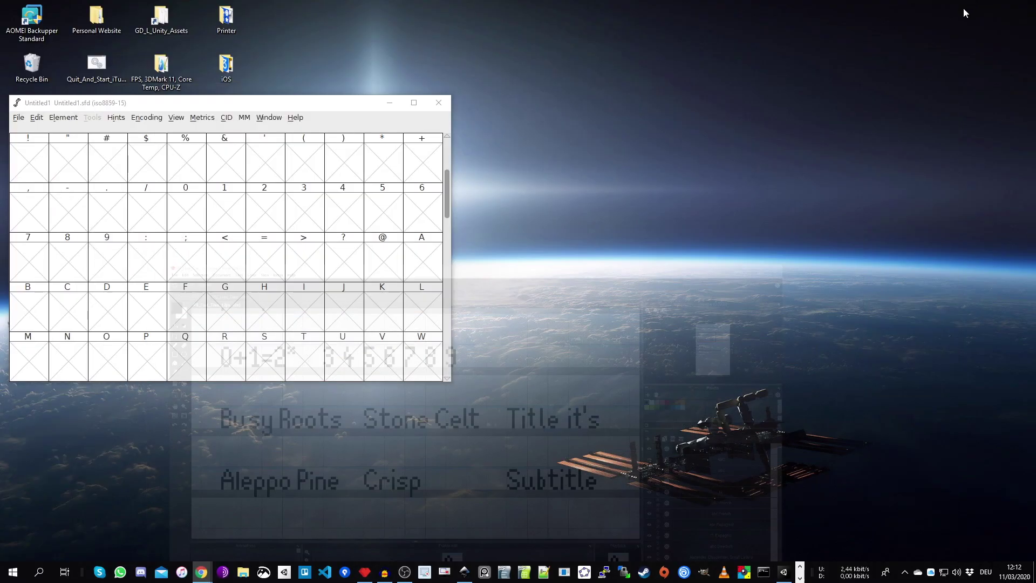
left_click_drag(371, 112, 797, 153)
Step: Open the MyPixelArtFont desktop folder and select its new tar archive
left_click(92, 358)
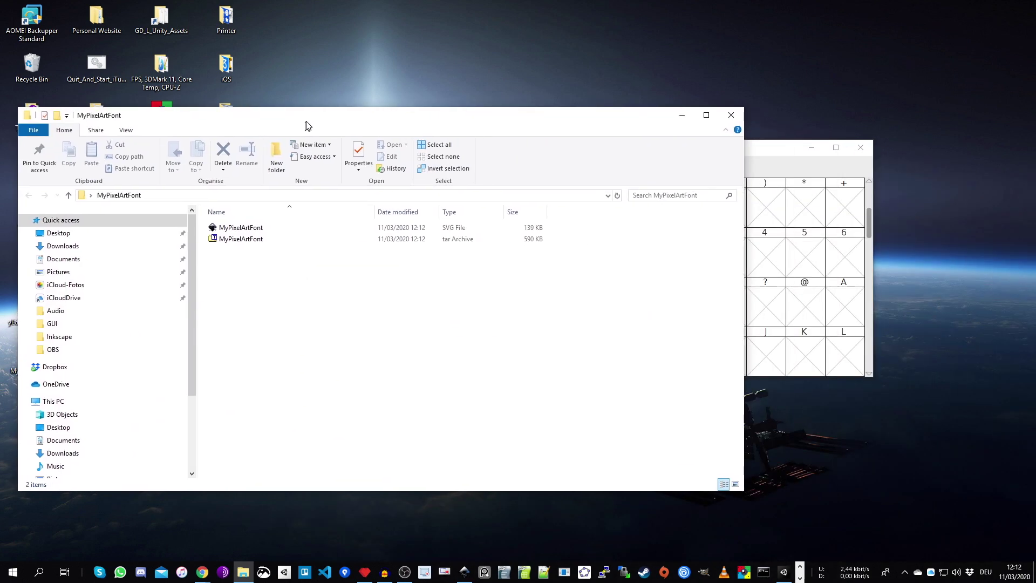
left_click_drag(354, 99, 377, 67)
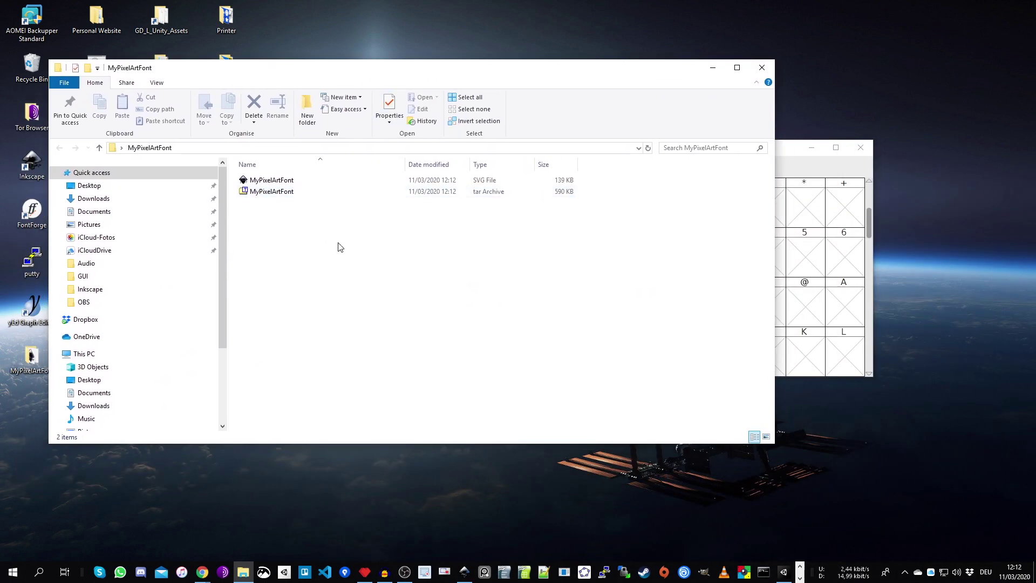
left_click(276, 194)
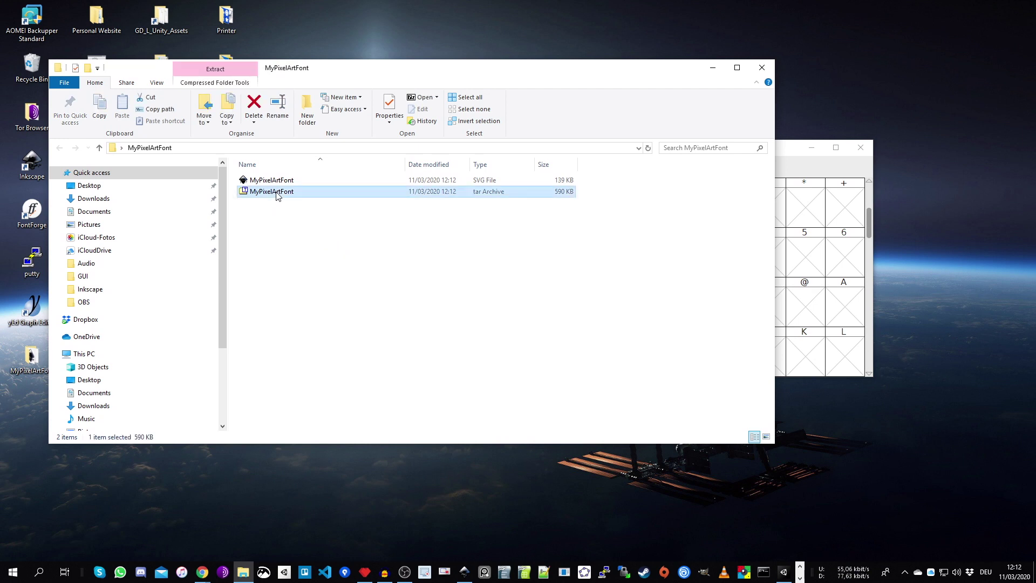
Step: Extract the tar archive with 7-Zip to "MyPixelArtFont\" and close the report
right_click(276, 195)
mouse_move(202, 224)
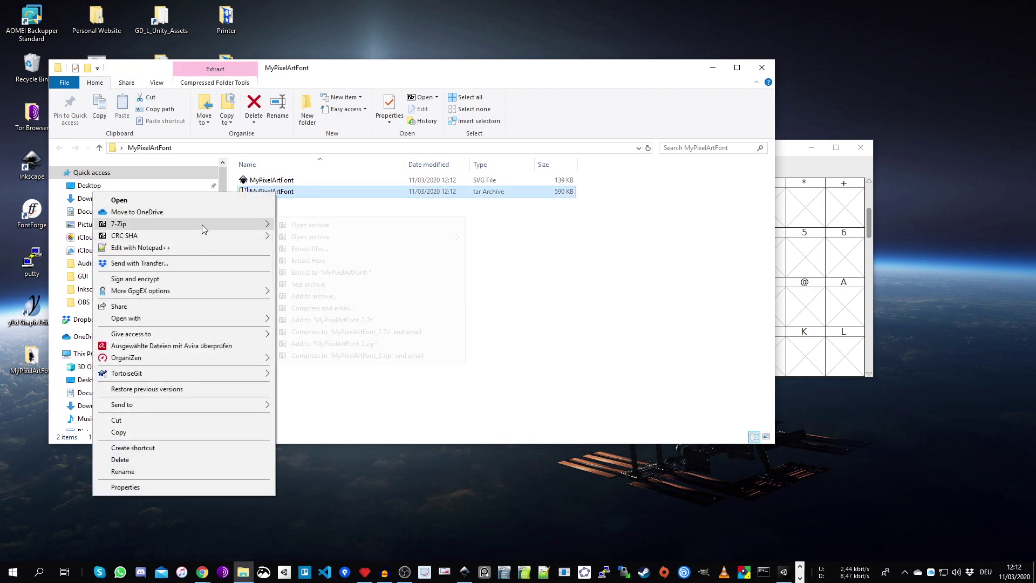
left_click(351, 272)
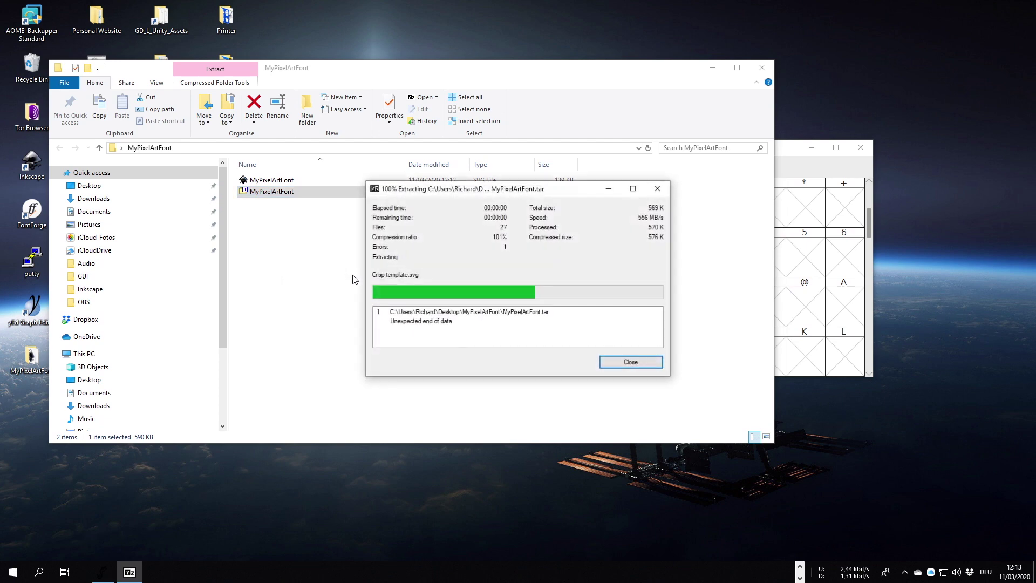
left_click(631, 363)
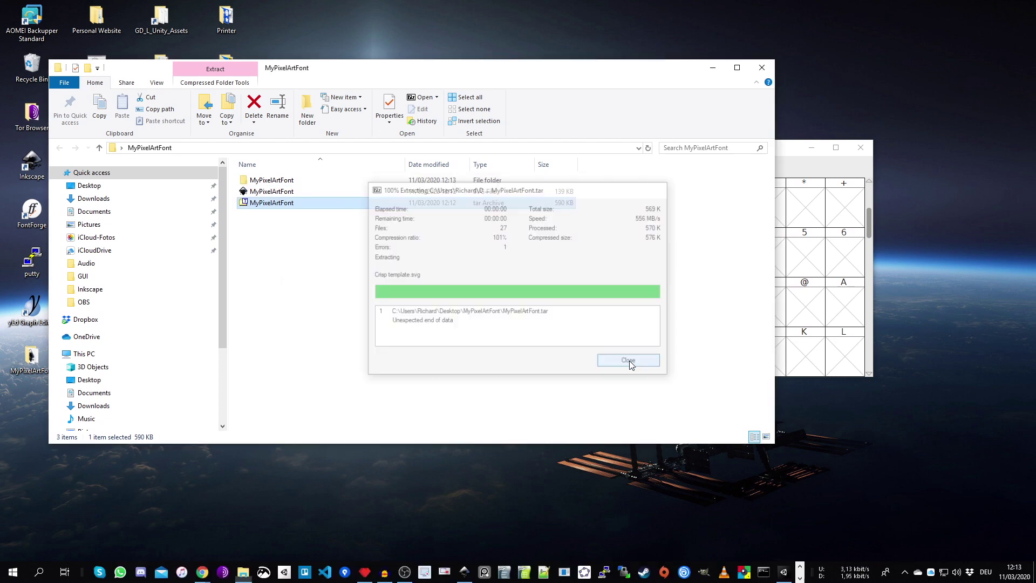
Step: Open the extracted MyPixelArtFont subfolder and scroll through its 27 per-layer SVG files
double_click(299, 181)
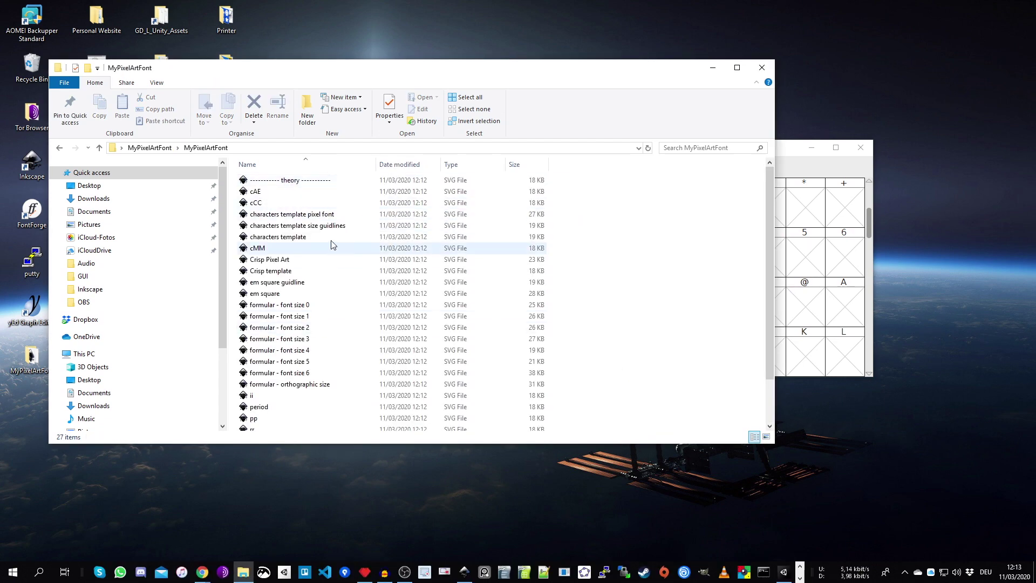
scroll(377, 243, "down", 2)
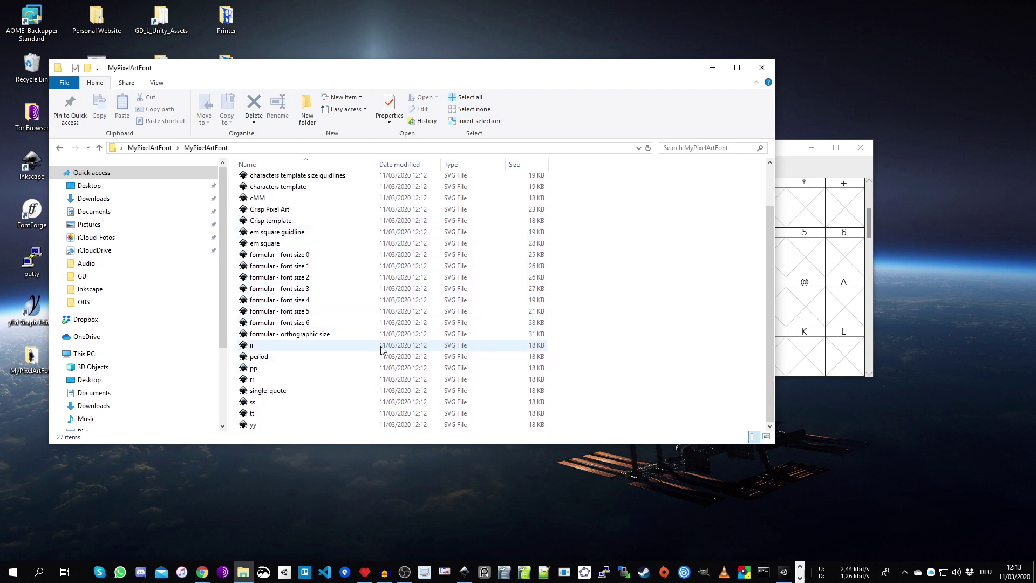
scroll(308, 316, "up", 2)
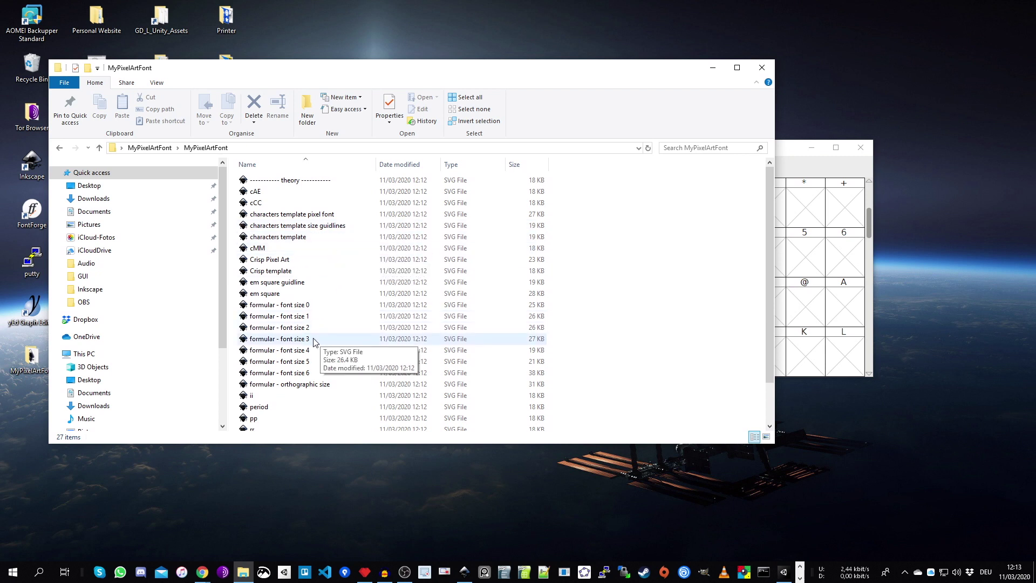
scroll(316, 345, "down", 2)
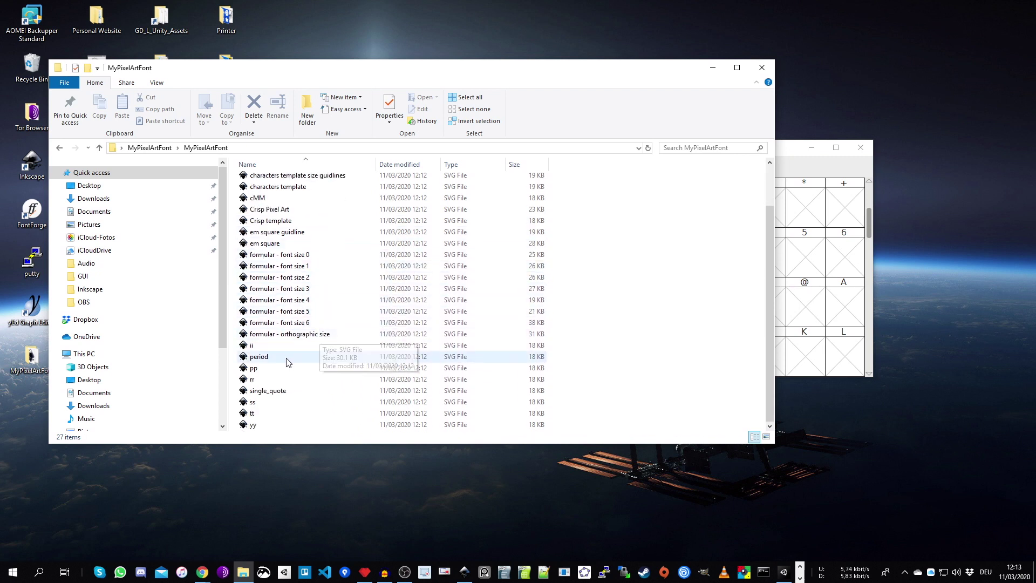
scroll(297, 278, "up", 2)
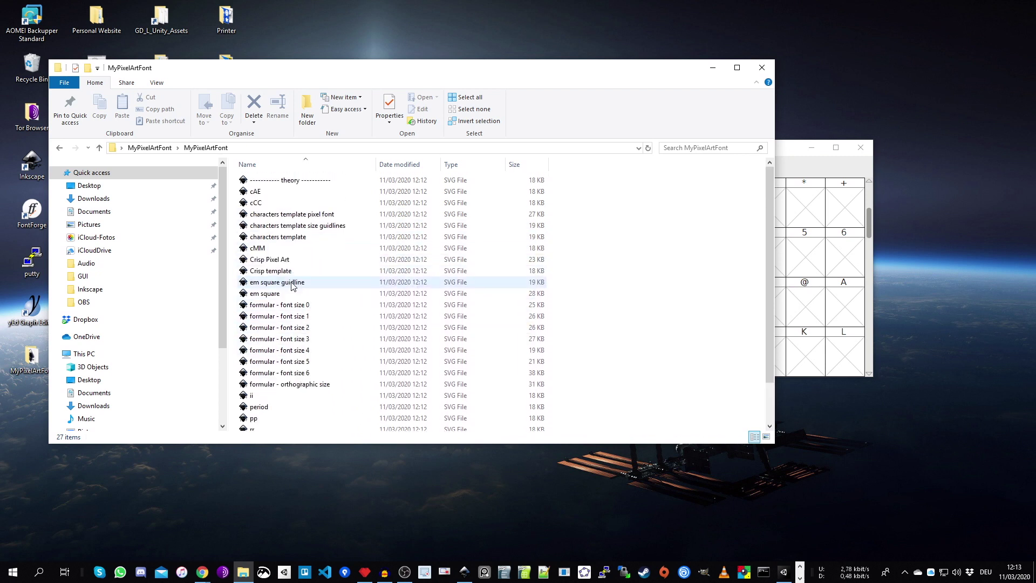
Step: Open cCC.svg in Inkscape and bring the template square to the canvas centre
double_click(265, 205)
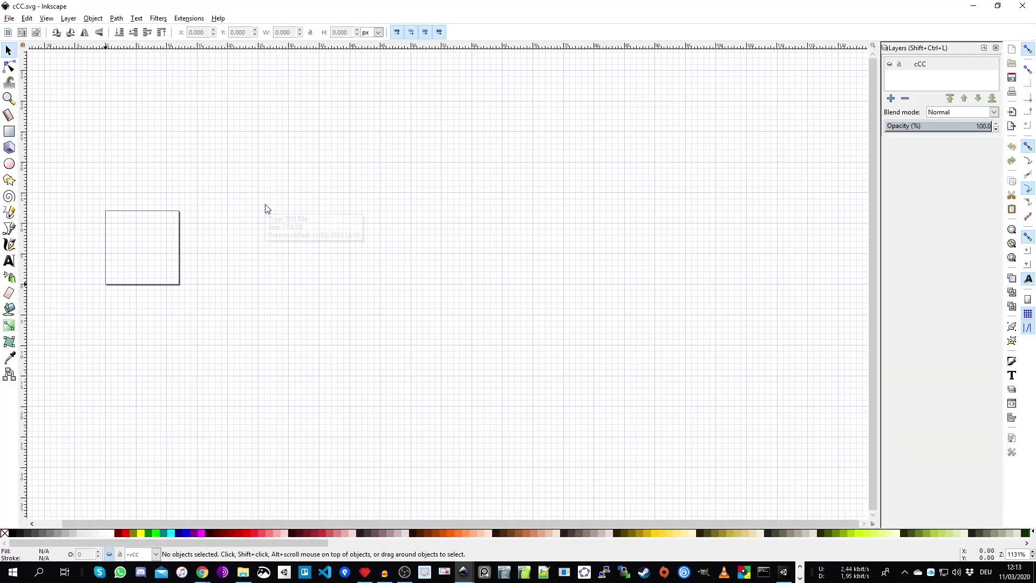
left_click_drag(292, 205, 495, 245)
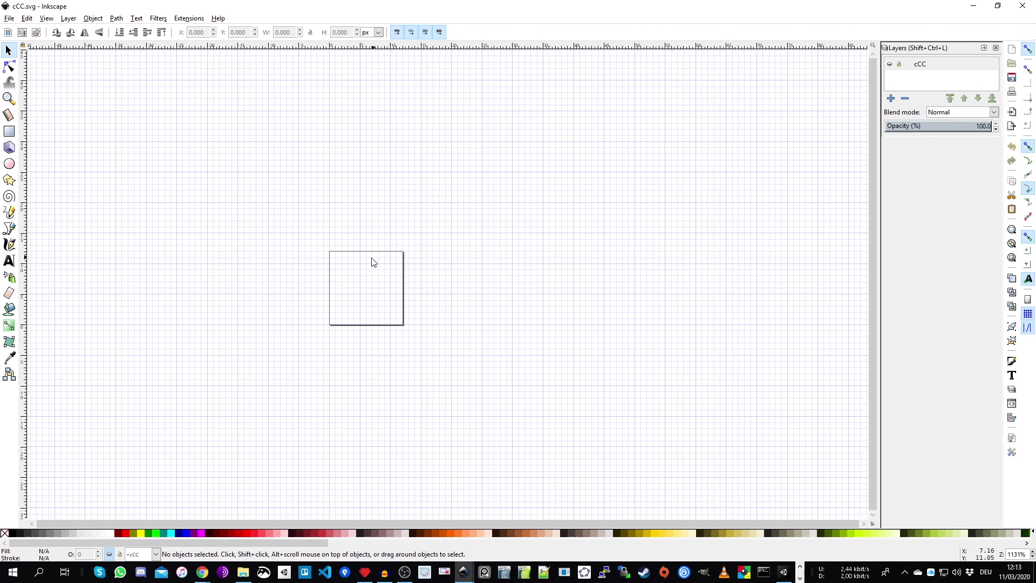
scroll(340, 293, "up", 2)
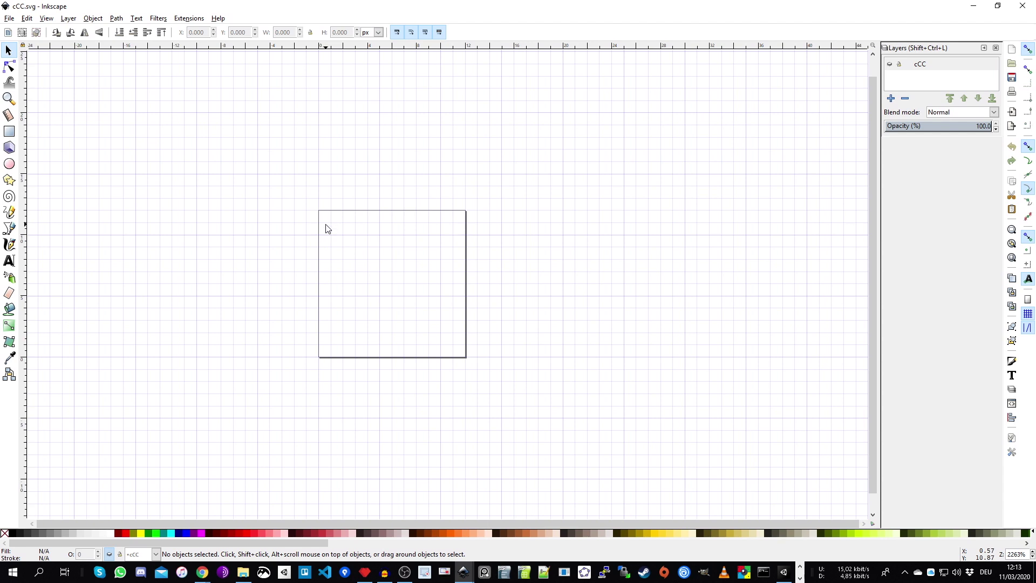
Step: Toggle the cCC layer's visibility repeatedly, ending with its pixel C shown
left_click(890, 64)
left_click(890, 64)
left_click(890, 64)
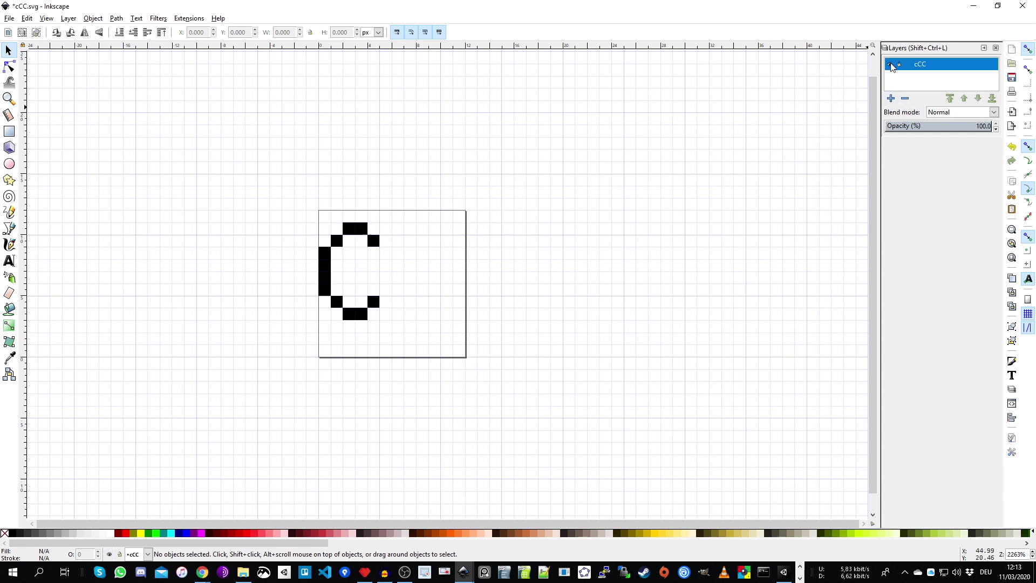
left_click(890, 64)
left_click(891, 64)
left_click(890, 64)
left_click(891, 64)
left_click(890, 64)
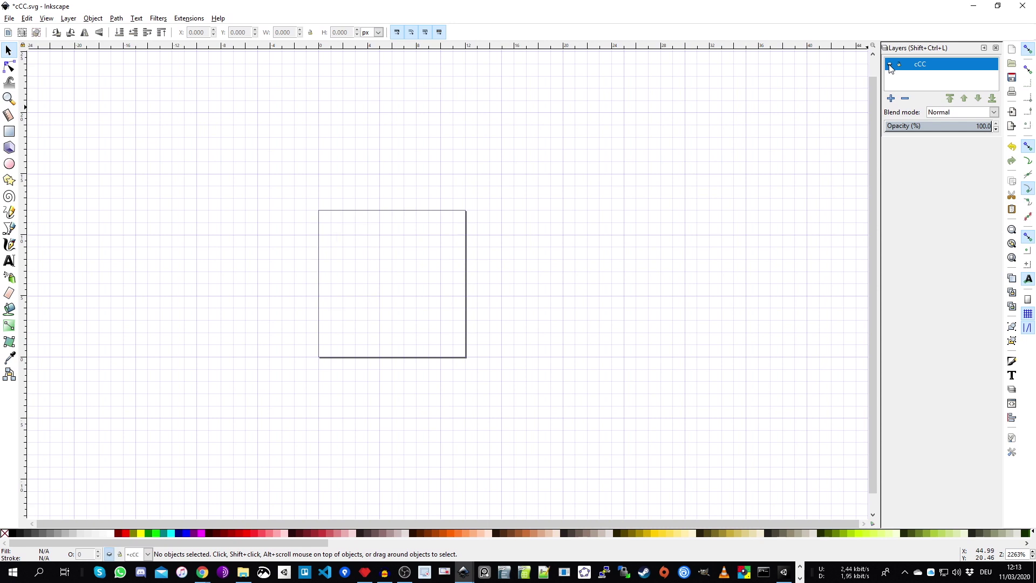
left_click(890, 66)
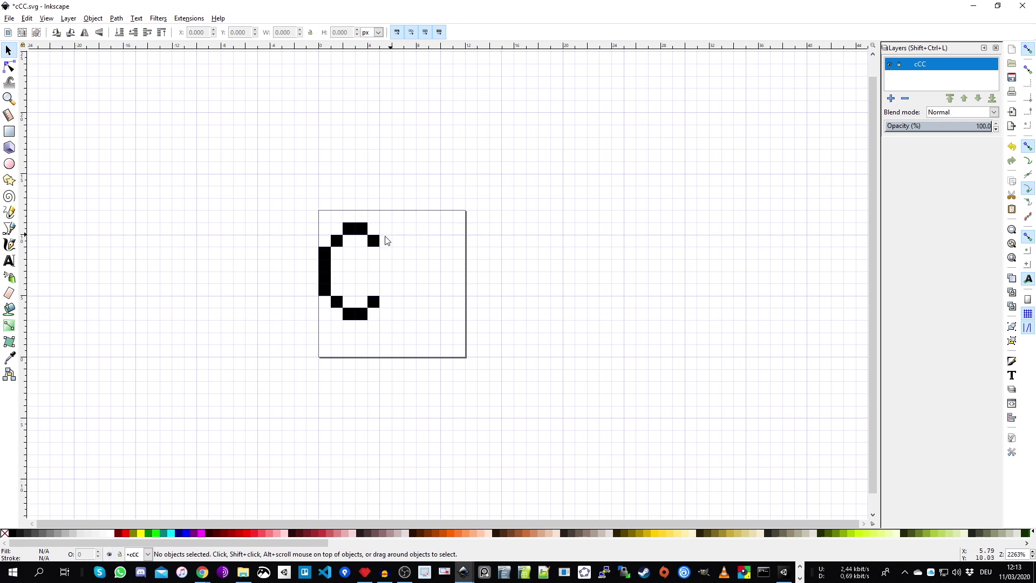
left_click(891, 65)
left_click(890, 65)
Step: Minimize Inkscape and place the extracted SVG list beside FontForge's Untitled1 font window
left_click(974, 6)
left_click_drag(518, 122, 510, 48)
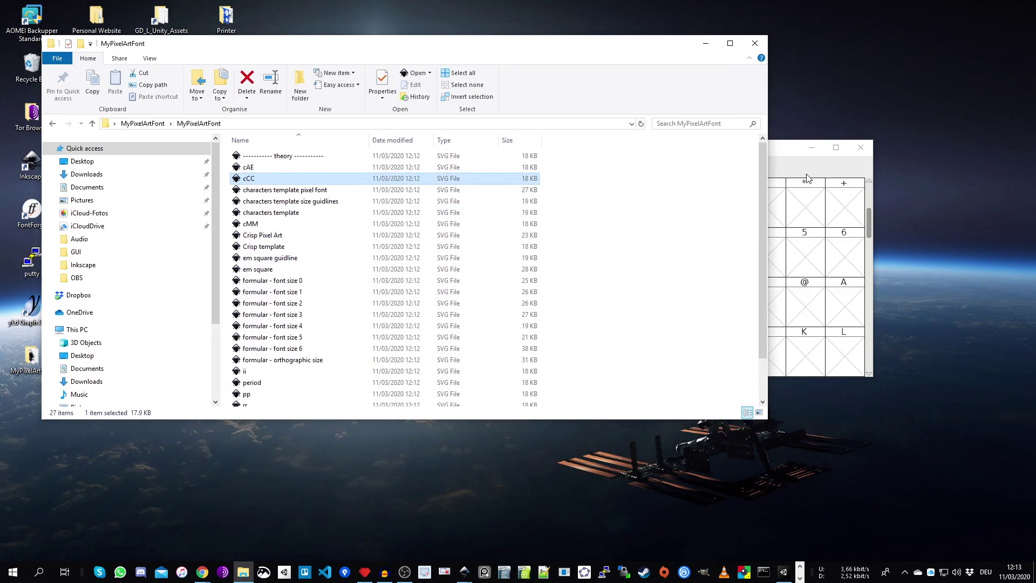
left_click_drag(723, 156, 769, 207)
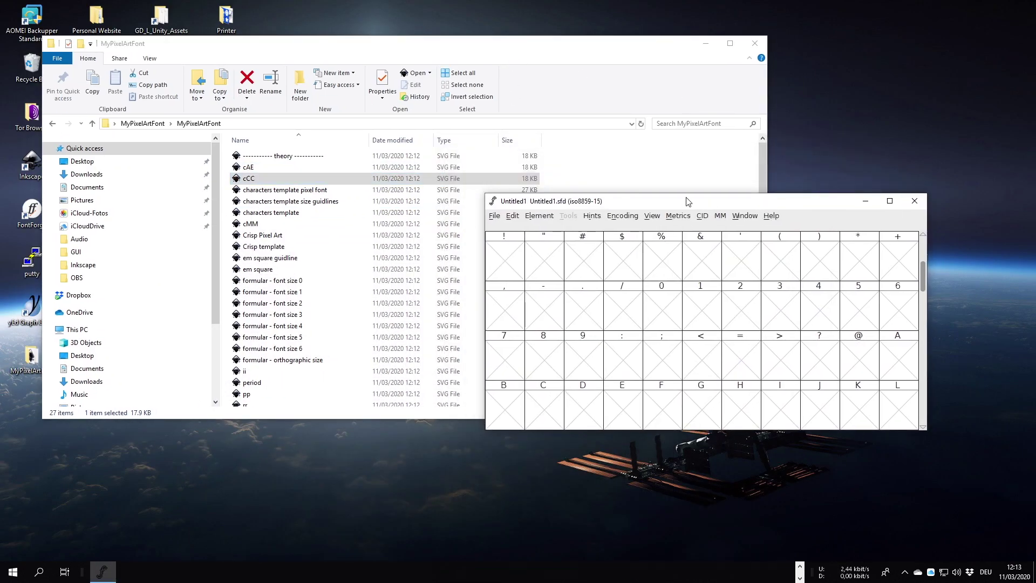
left_click_drag(687, 201, 722, 174)
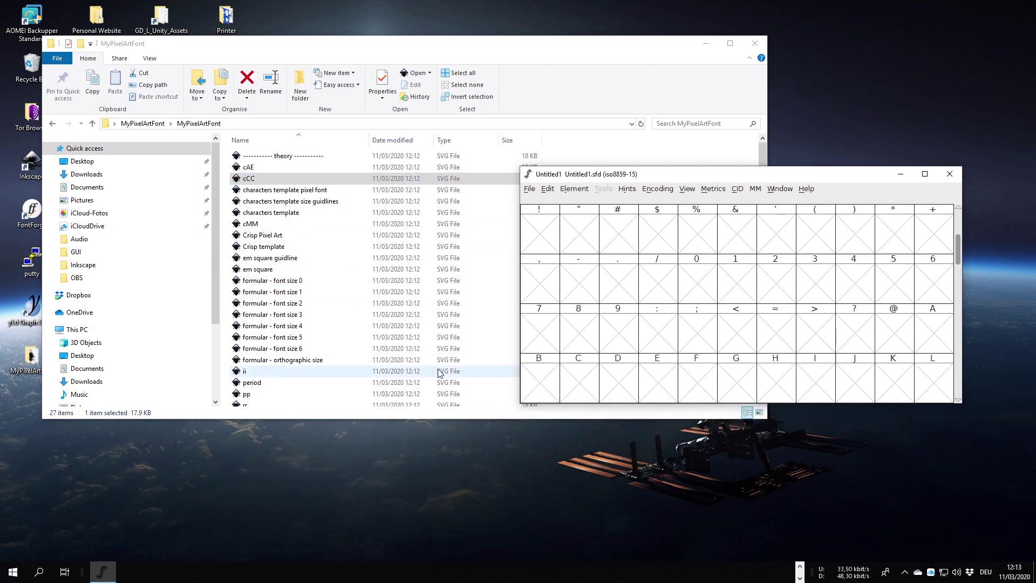